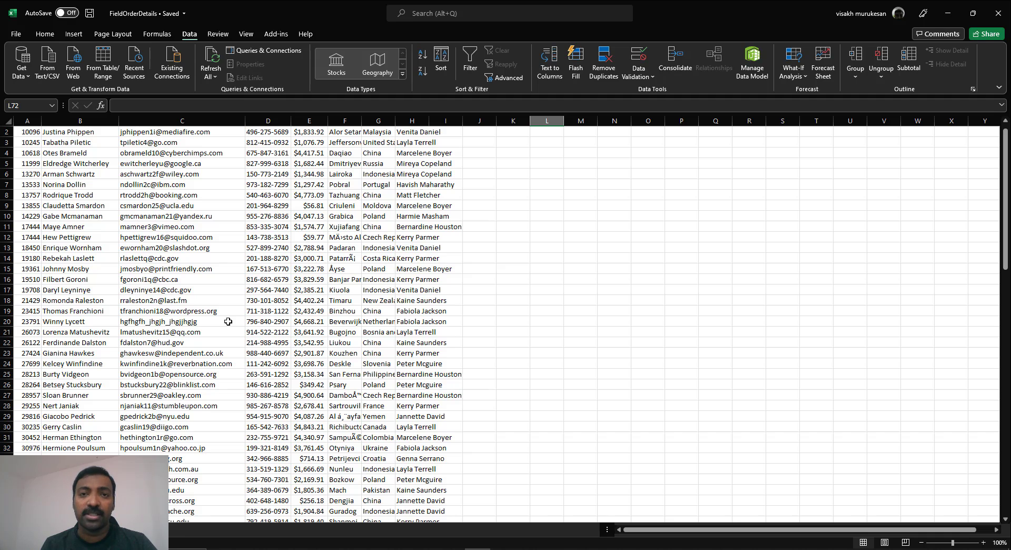
{"action": "left_click", "coordinate": [276, 312]}
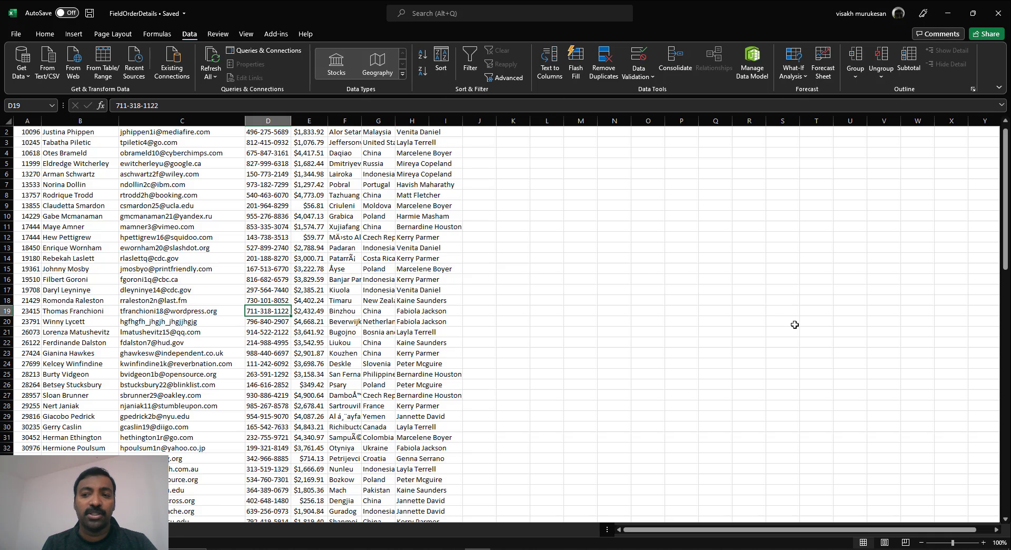
{"action": "left_click", "coordinate": [1007, 269]}
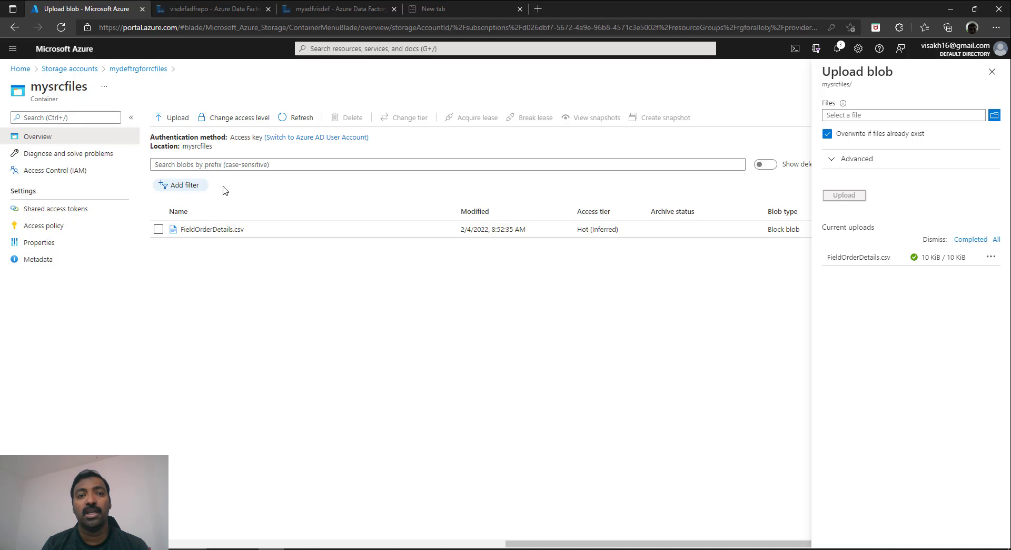
Step: Switch to the visdefadfrepo data factory and create a new pipeline in its authoring area
{"action": "left_click", "coordinate": [230, 4]}
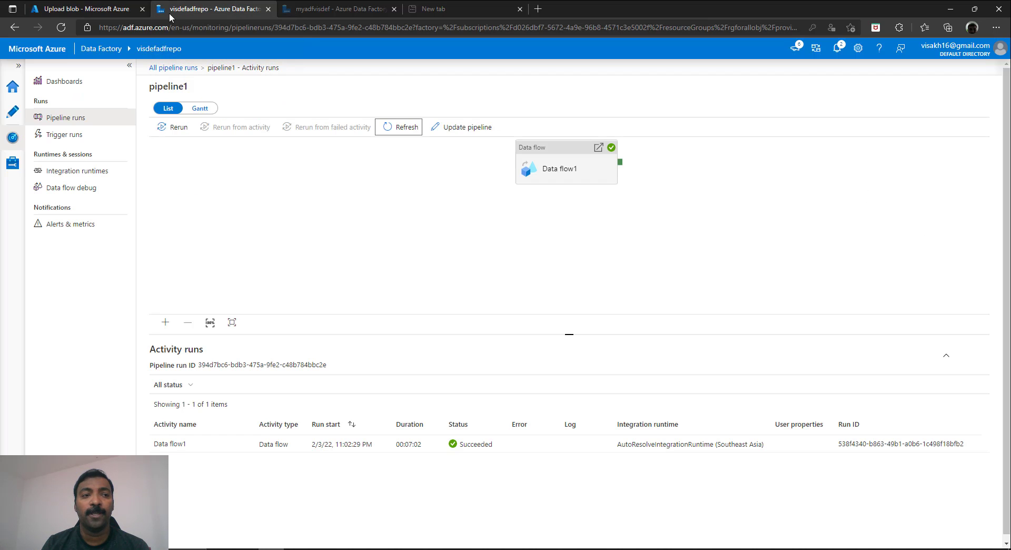
{"action": "left_click", "coordinate": [13, 86]}
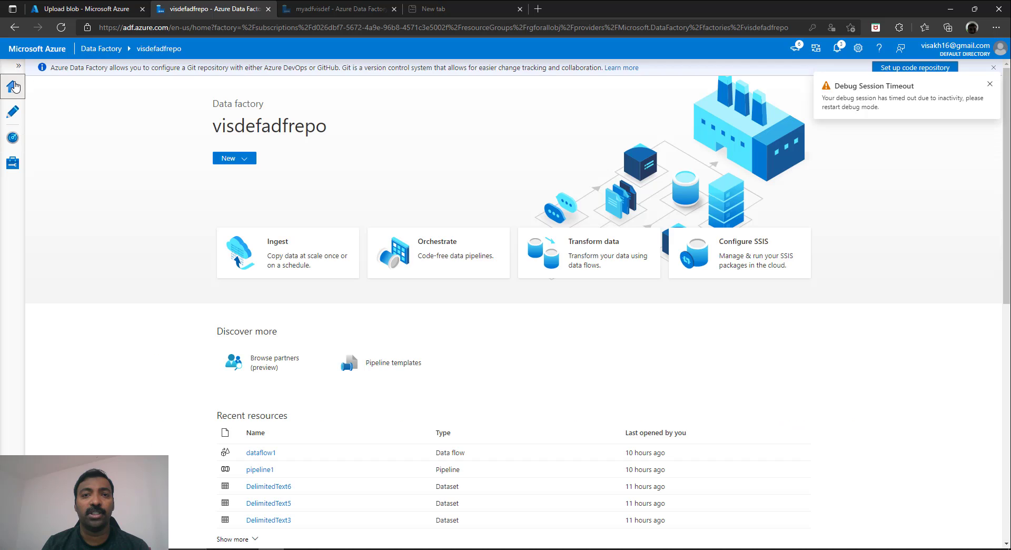
{"action": "left_click", "coordinate": [13, 113]}
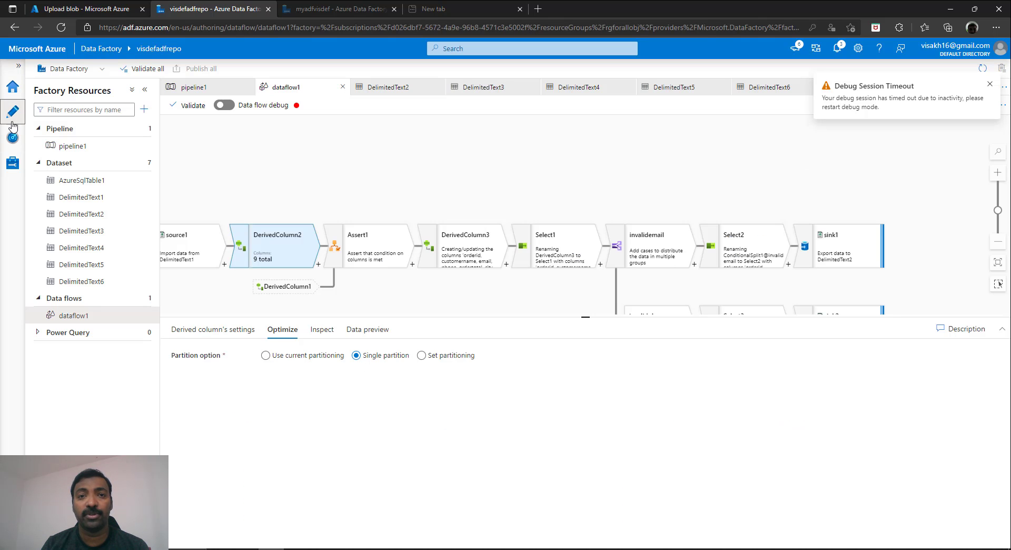
{"action": "left_click", "coordinate": [143, 109]}
{"action": "mouse_move", "coordinate": [173, 130]}
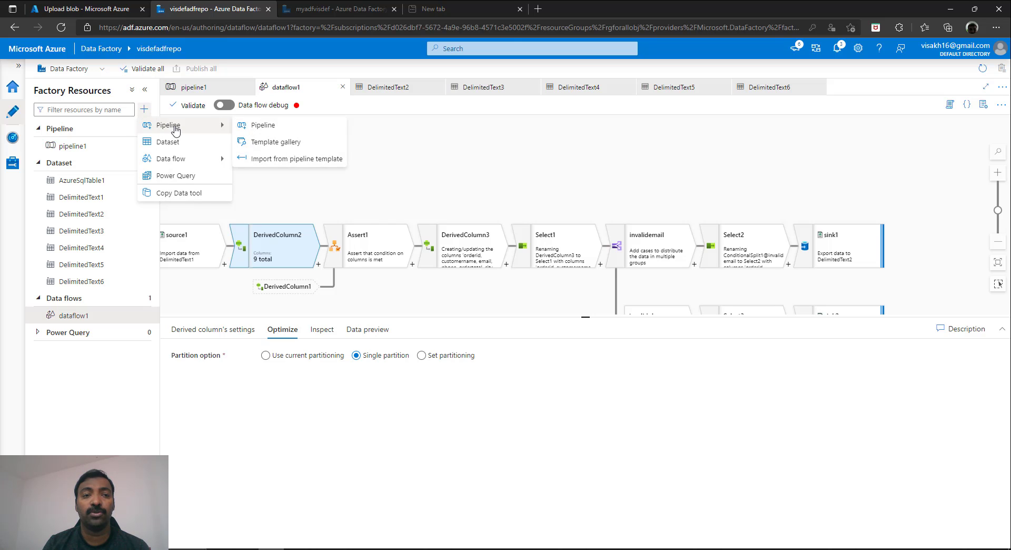
{"action": "left_click", "coordinate": [252, 128]}
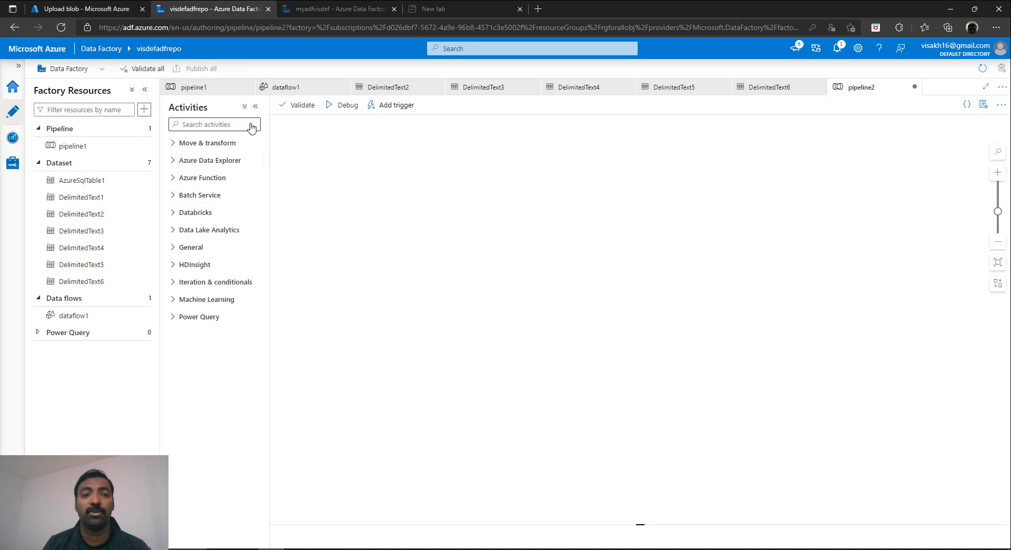
Step: Add a Data flow activity to the pipeline canvas and create a new data flow for it
{"action": "left_click", "coordinate": [177, 146]}
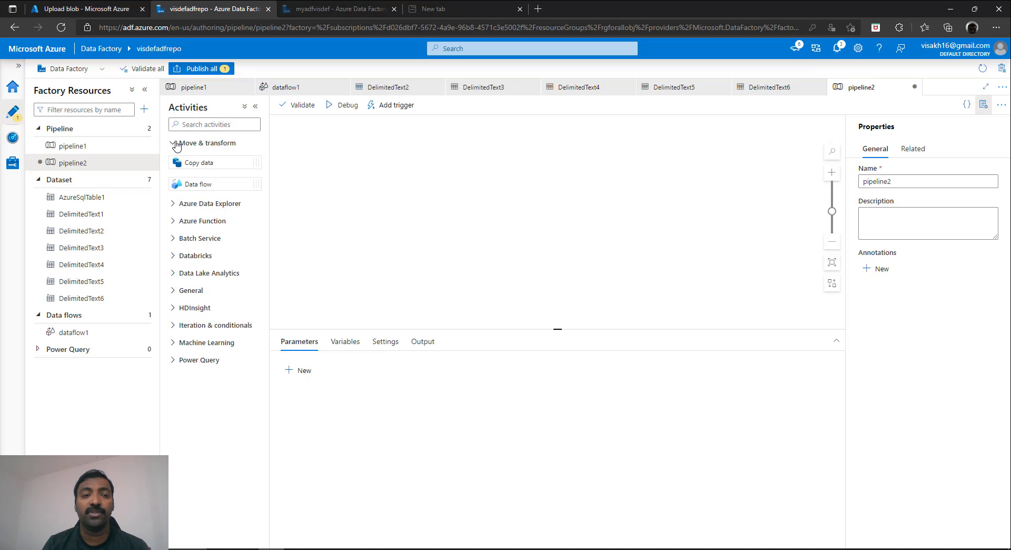
{"action": "left_click_drag", "start_coordinate": [221, 184], "coordinate": [471, 167]}
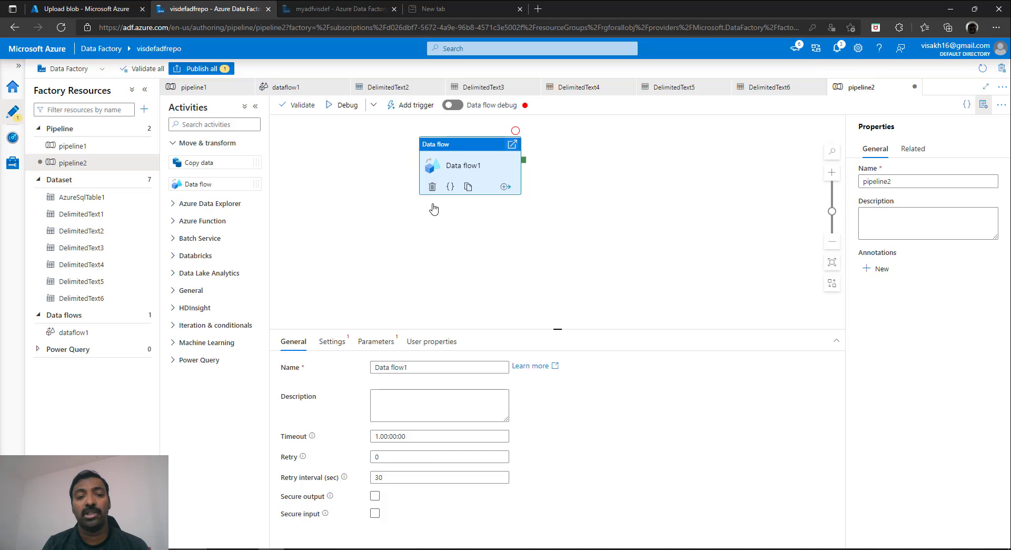
{"action": "left_click", "coordinate": [337, 344]}
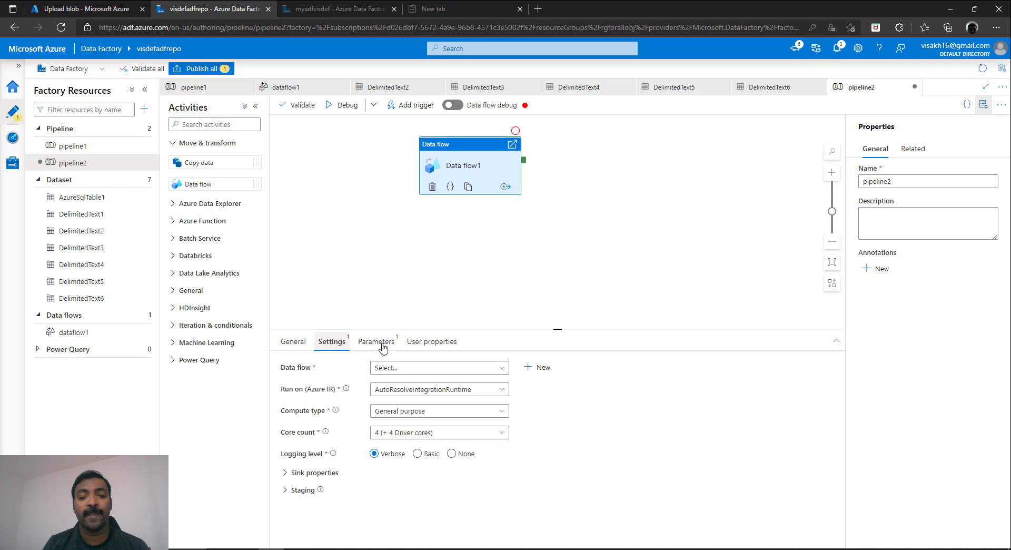
{"action": "left_click", "coordinate": [543, 368]}
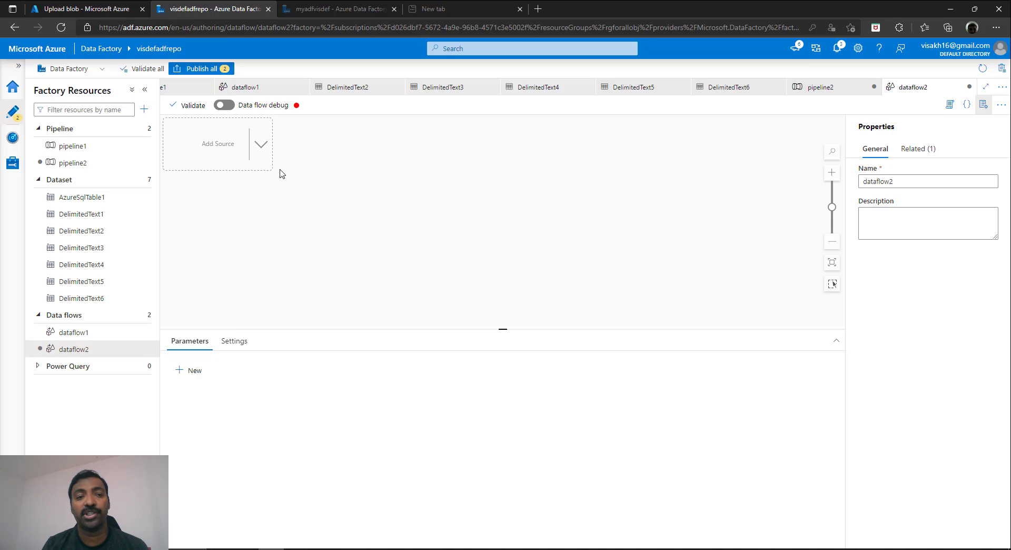
Step: Add a source to the data flow and begin a new Azure Blob Storage dataset in DelimitedText format for it
{"action": "left_click", "coordinate": [262, 144]}
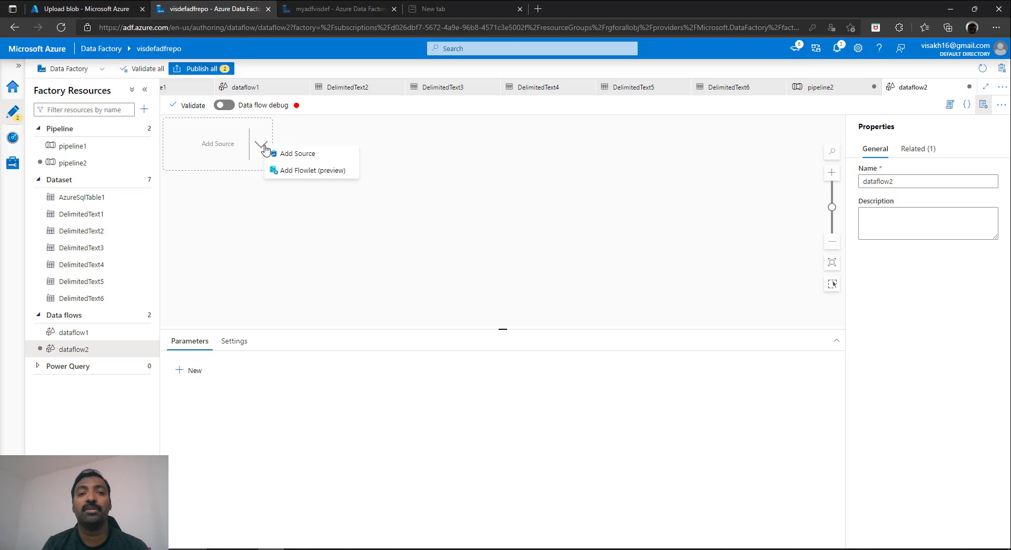
{"action": "left_click", "coordinate": [286, 155]}
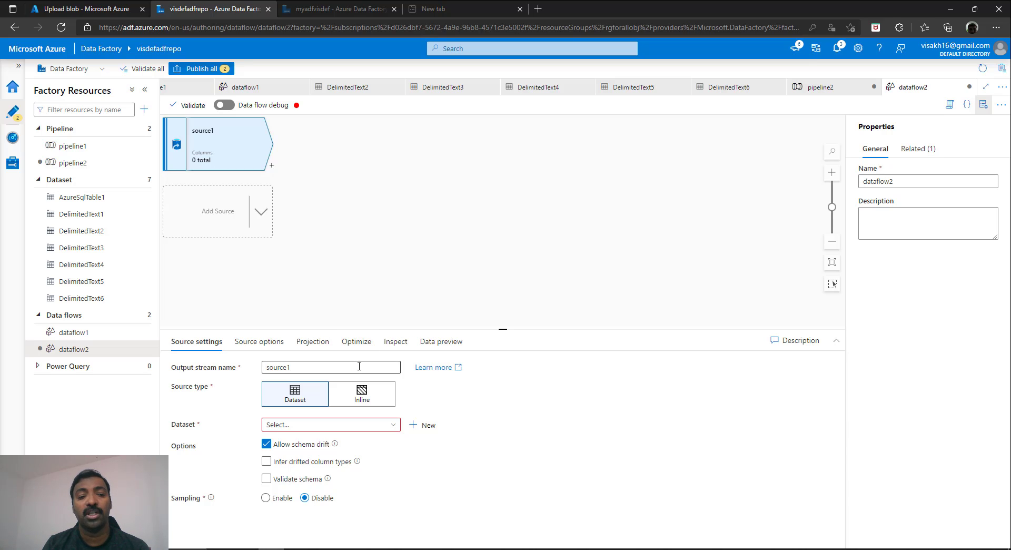
{"action": "left_click", "coordinate": [421, 425]}
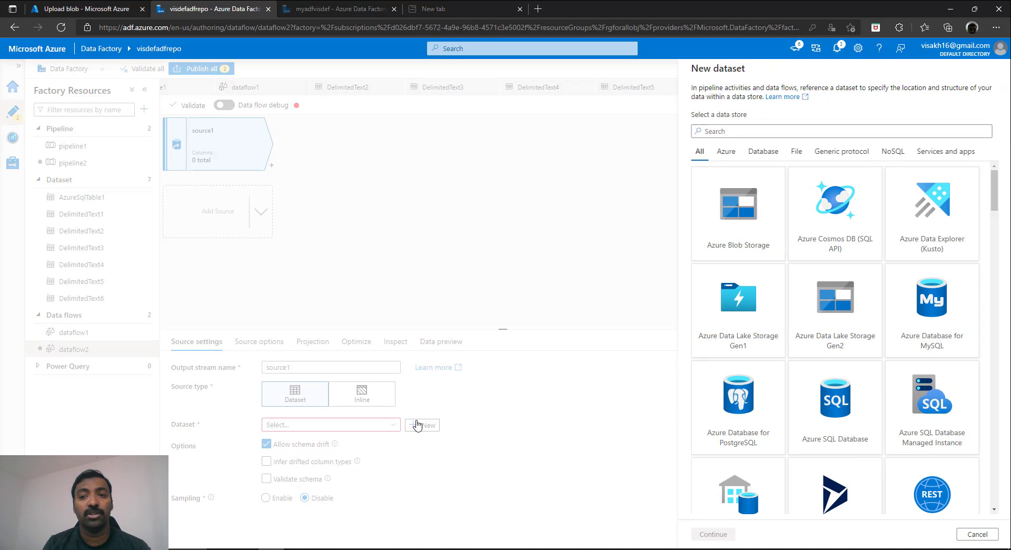
{"action": "double_click", "coordinate": [768, 242]}
{"action": "double_click", "coordinate": [838, 156]}
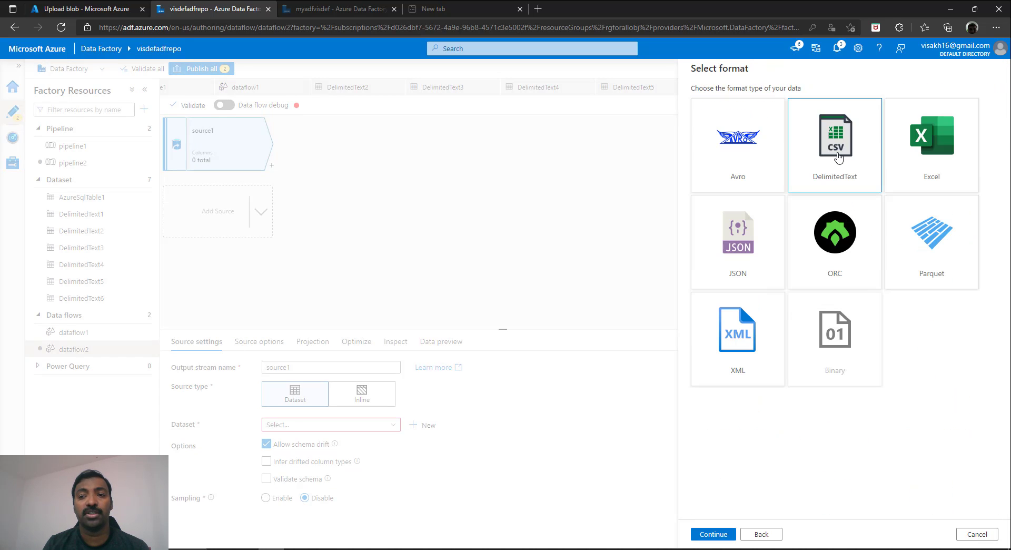
Step: Create a new blob storage linked service using the Azure Pass - Sponsorship subscription and storage account mydeftrgforrcfiles, testing its connection first
{"action": "left_click", "coordinate": [822, 136]}
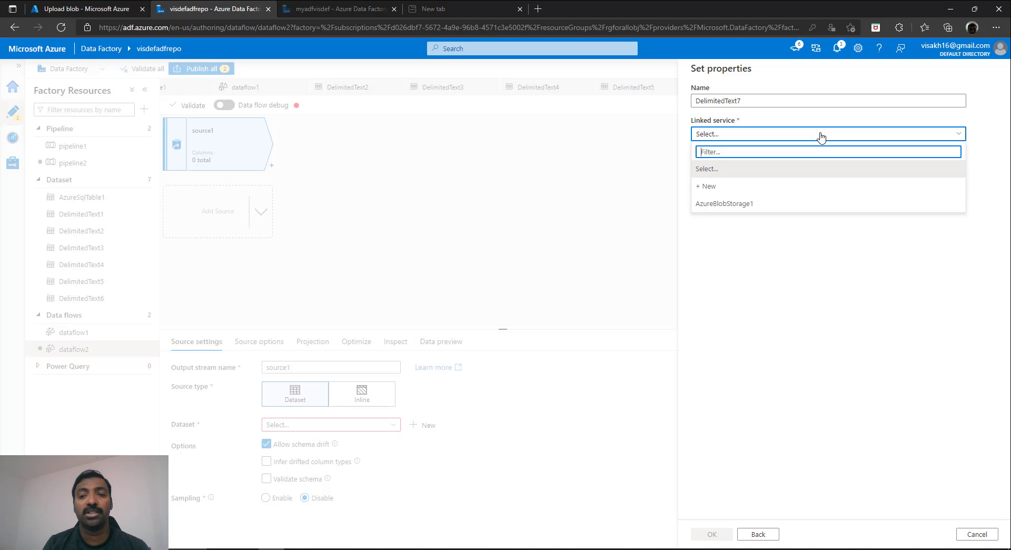
{"action": "left_click", "coordinate": [718, 187]}
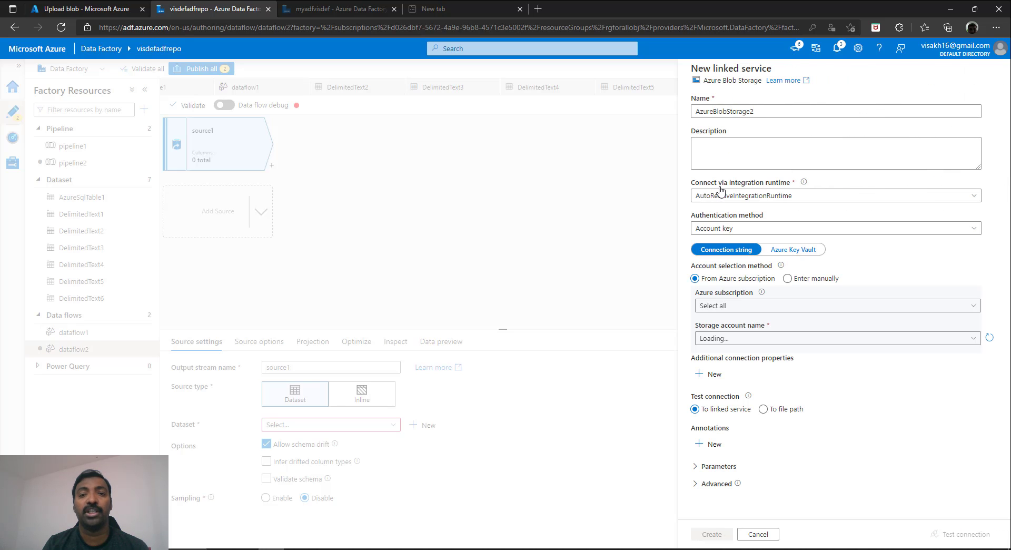
{"action": "left_click", "coordinate": [795, 307]}
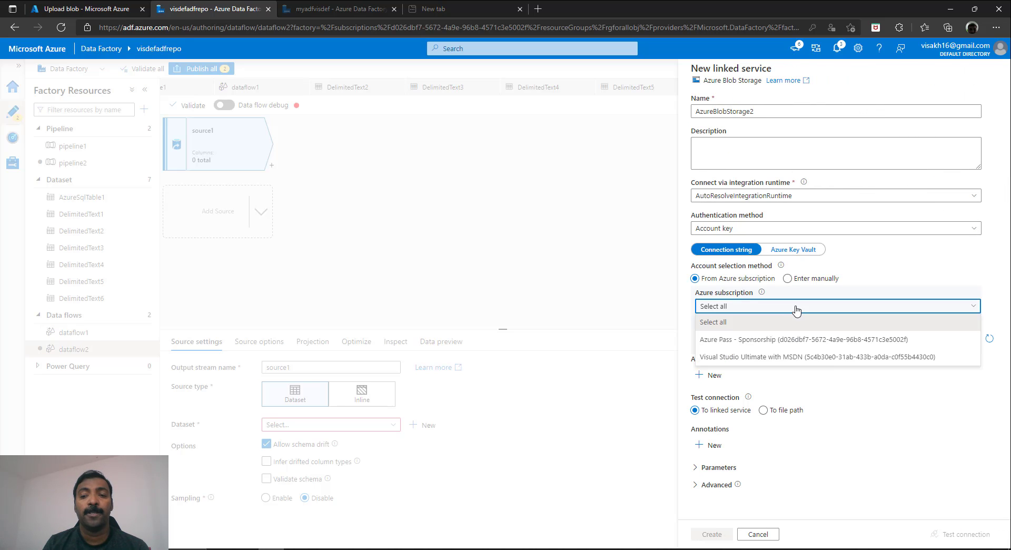
{"action": "left_click", "coordinate": [781, 340]}
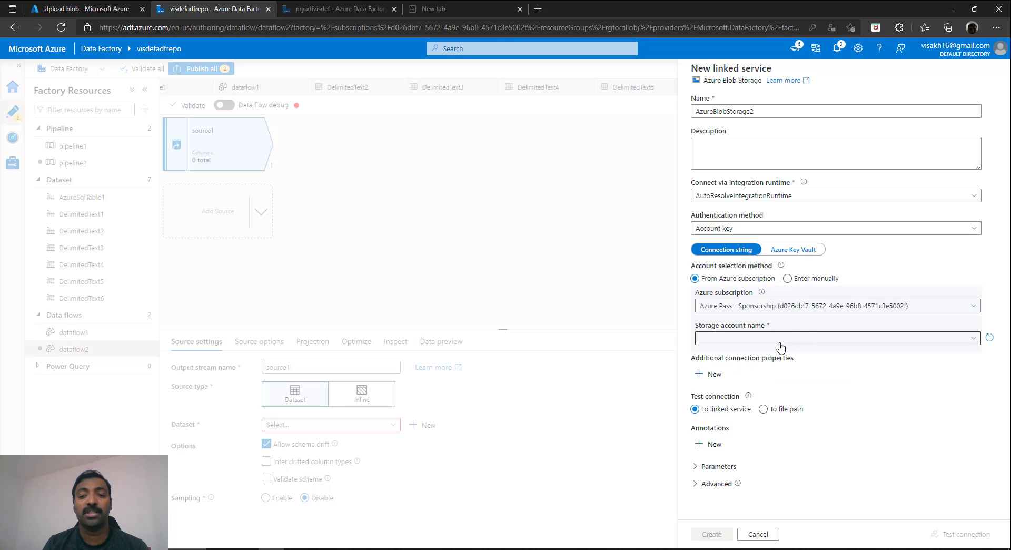
{"action": "left_click", "coordinate": [781, 341]}
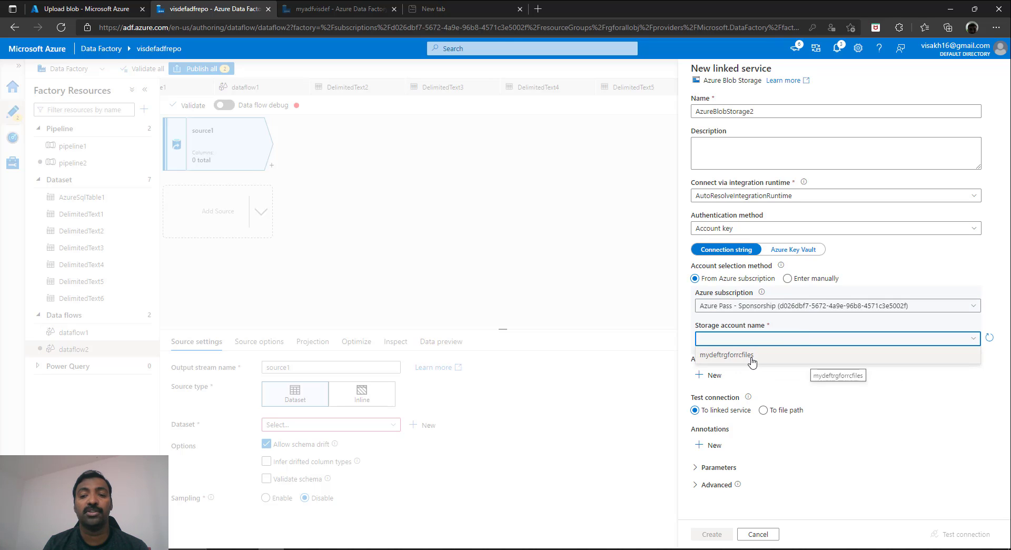
{"action": "left_click", "coordinate": [752, 360]}
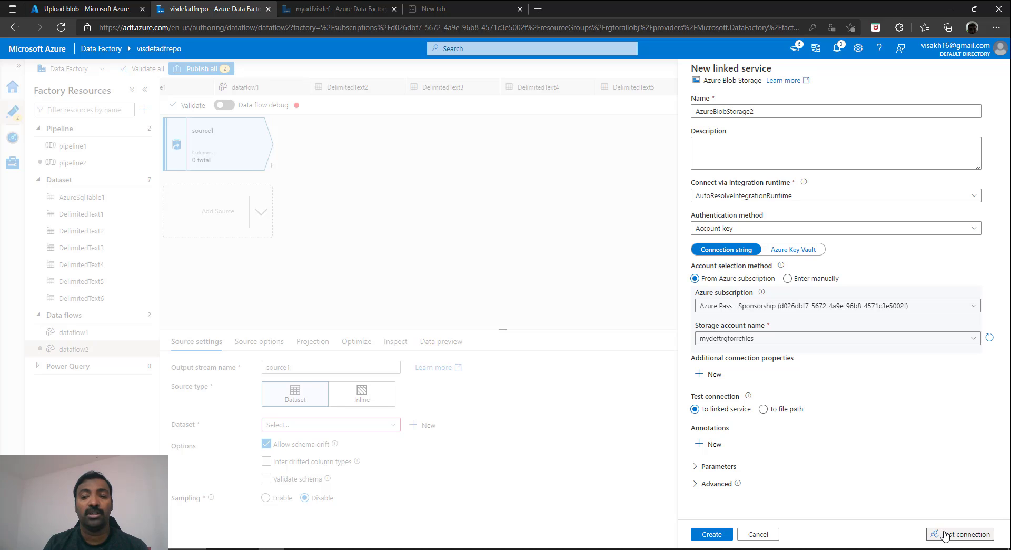
{"action": "left_click", "coordinate": [946, 536]}
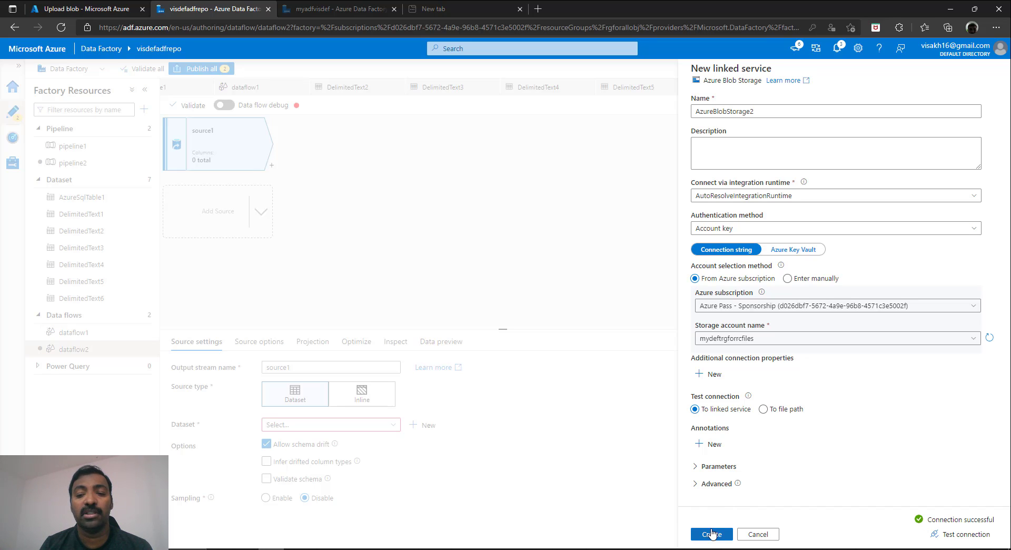
{"action": "left_click", "coordinate": [712, 534]}
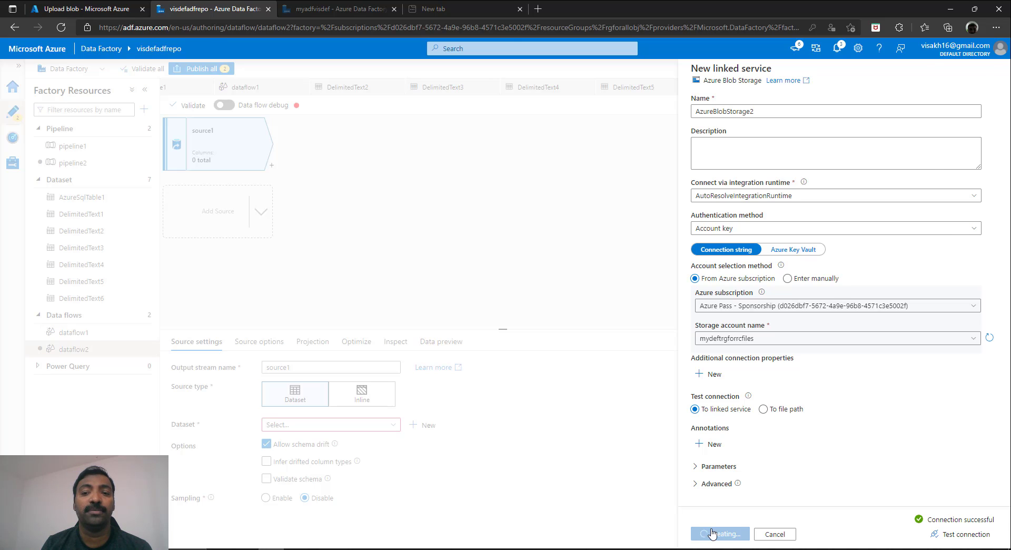
Step: Point the dataset to FieldOrderDetails.csv in the mysrcfiles container, treat the first row as header, and create it
{"action": "left_click", "coordinate": [975, 165]}
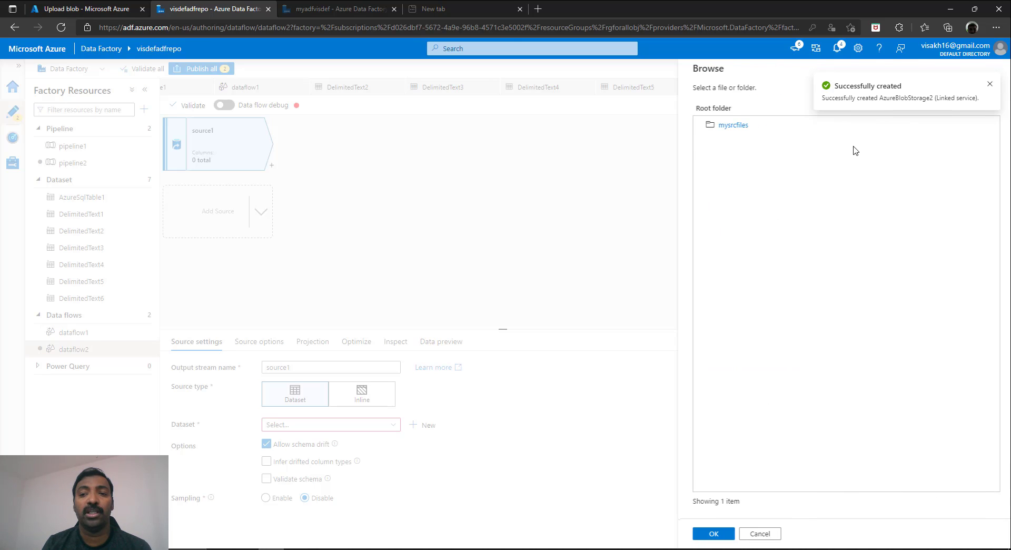
{"action": "left_click", "coordinate": [744, 126]}
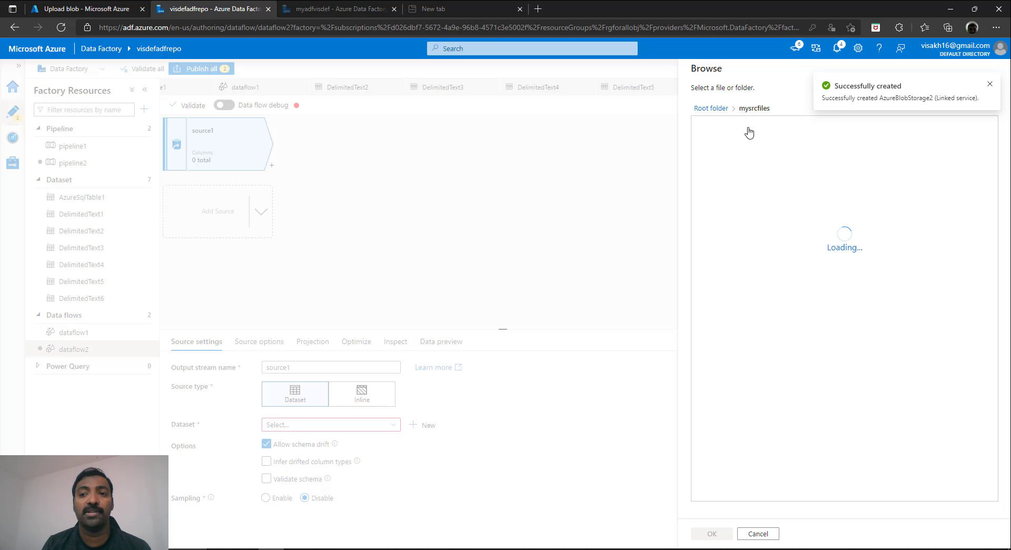
{"action": "double_click", "coordinate": [747, 129]}
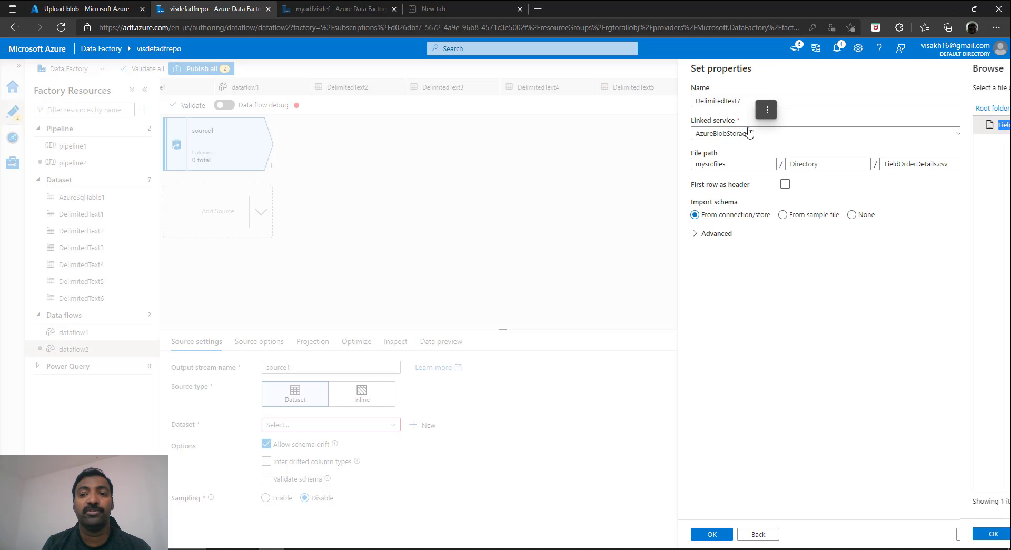
{"action": "left_click", "coordinate": [785, 184]}
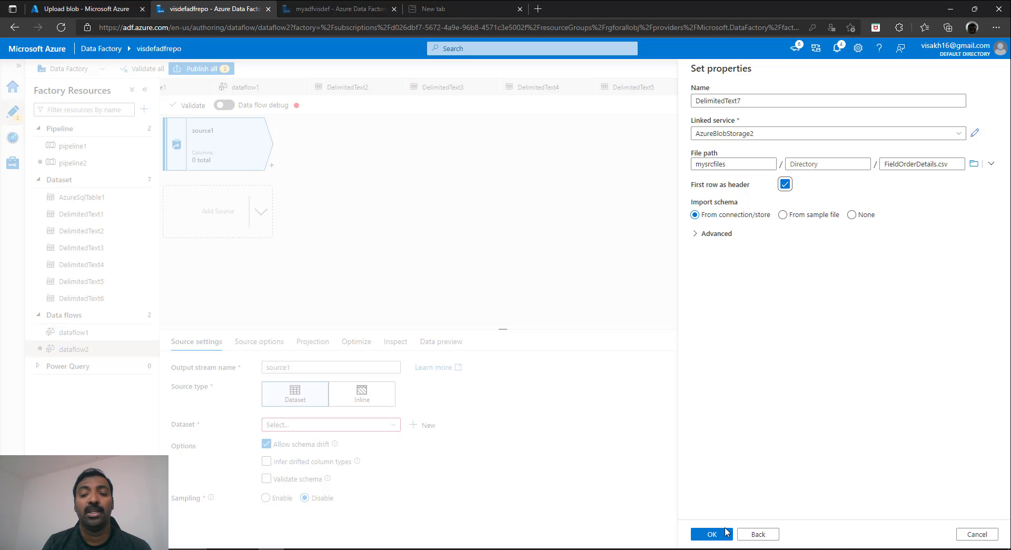
{"action": "left_click", "coordinate": [718, 535]}
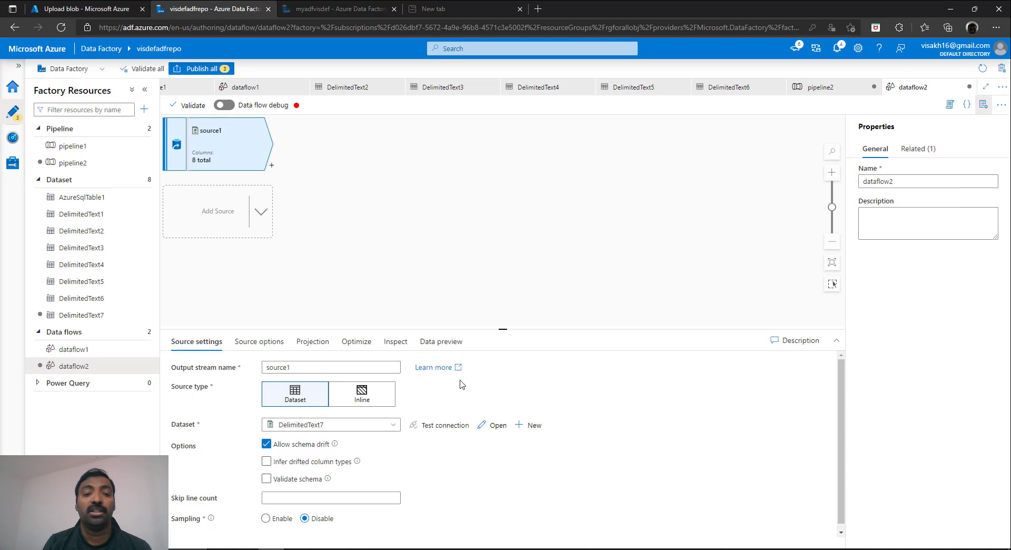
Step: Check the source's options and column projection, and add an Assert transformation after source1
{"action": "left_click", "coordinate": [261, 341]}
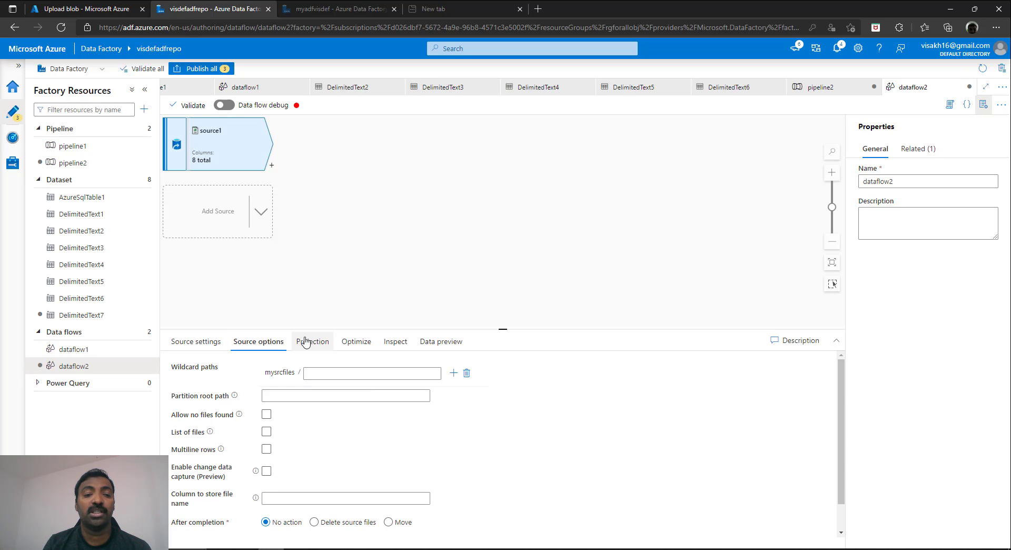
{"action": "left_click", "coordinate": [306, 342]}
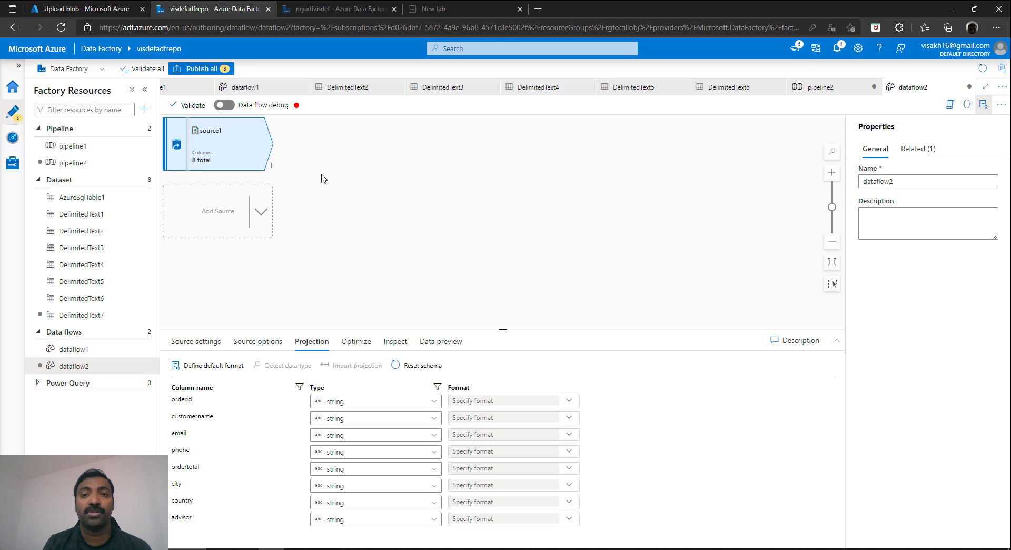
{"action": "left_click", "coordinate": [273, 165]}
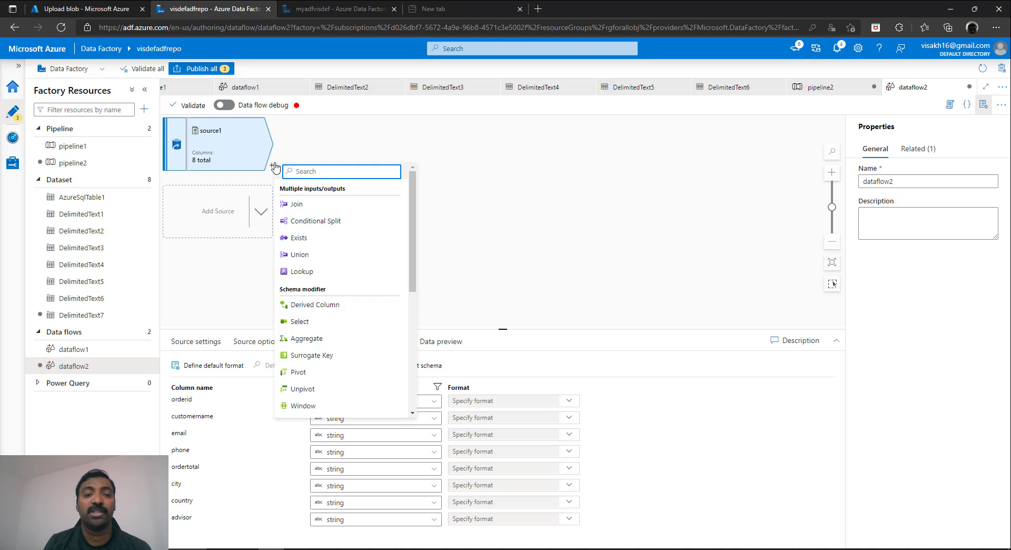
{"action": "left_click_drag", "start_coordinate": [414, 198], "coordinate": [416, 345]}
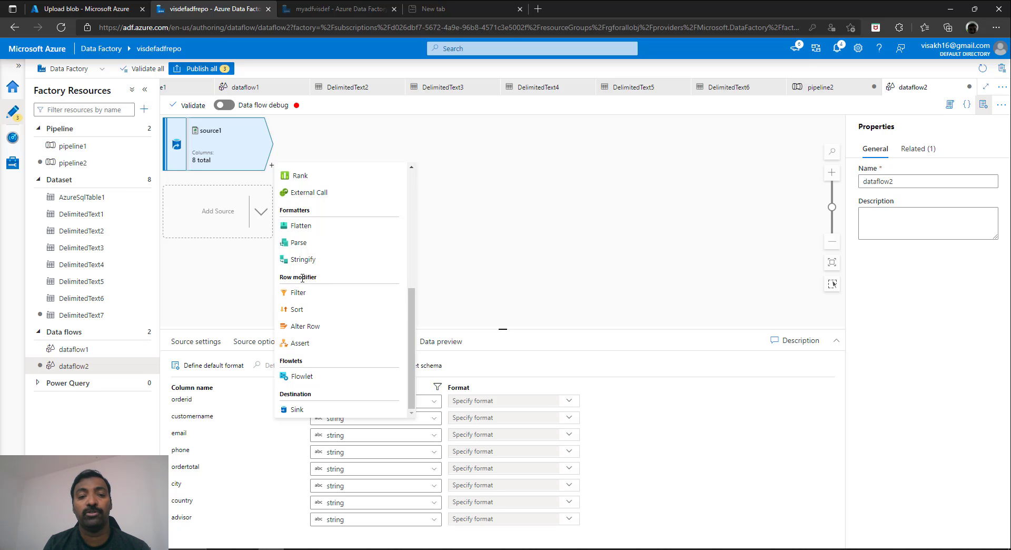
{"action": "left_click", "coordinate": [303, 343]}
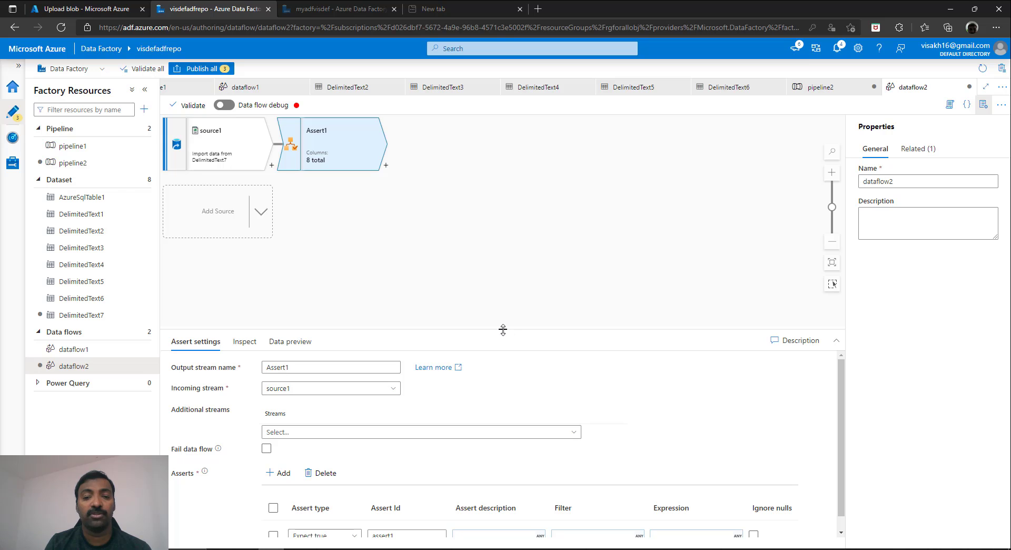
Step: Enlarge the Assert settings area and choose Expect true as the type of the first assert
{"action": "left_click_drag", "start_coordinate": [503, 330], "coordinate": [503, 179]}
{"action": "left_click", "coordinate": [334, 387]}
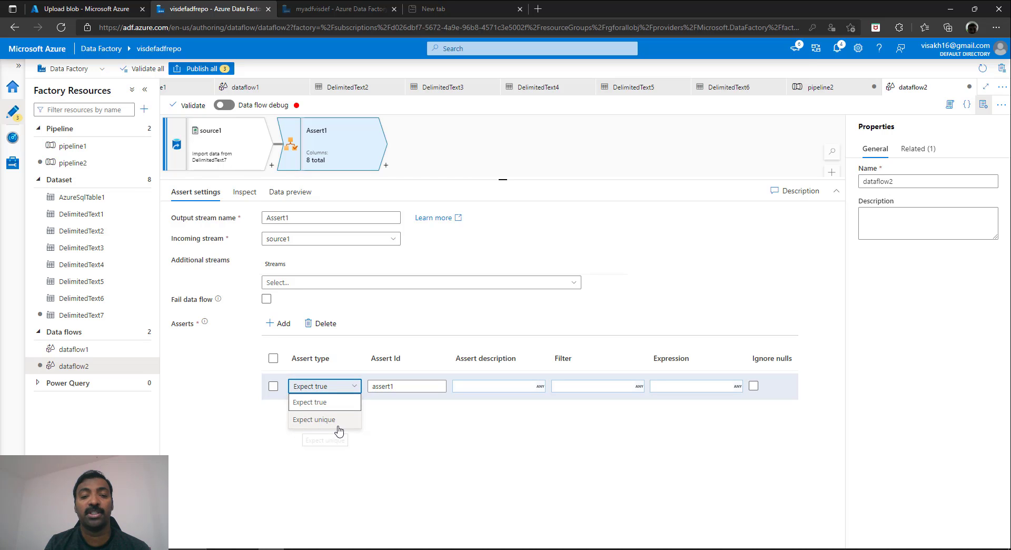
{"action": "left_click", "coordinate": [336, 403]}
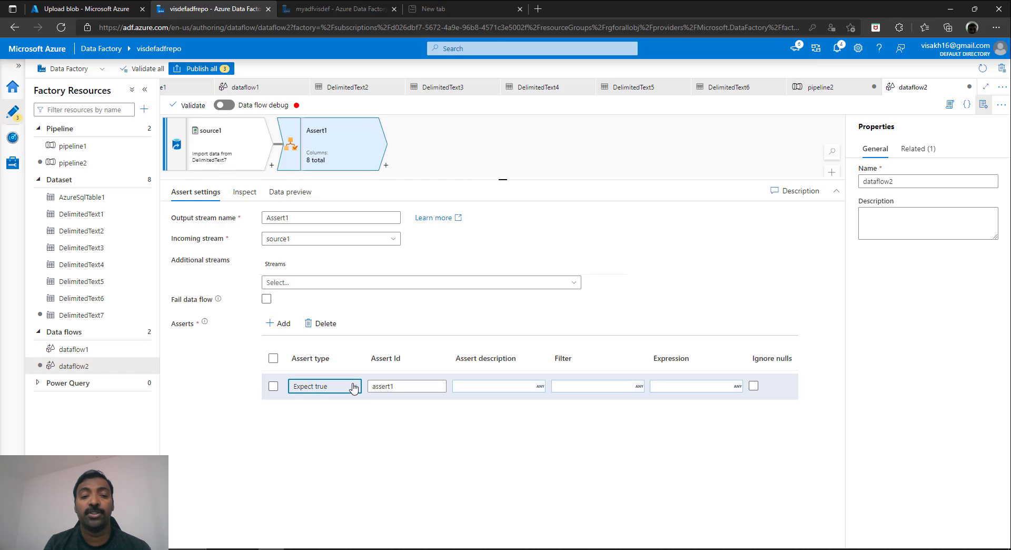
Step: Check the assert types offered for the first assert, leaving it on Expect true
{"action": "left_click", "coordinate": [351, 386]}
{"action": "left_click", "coordinate": [447, 429]}
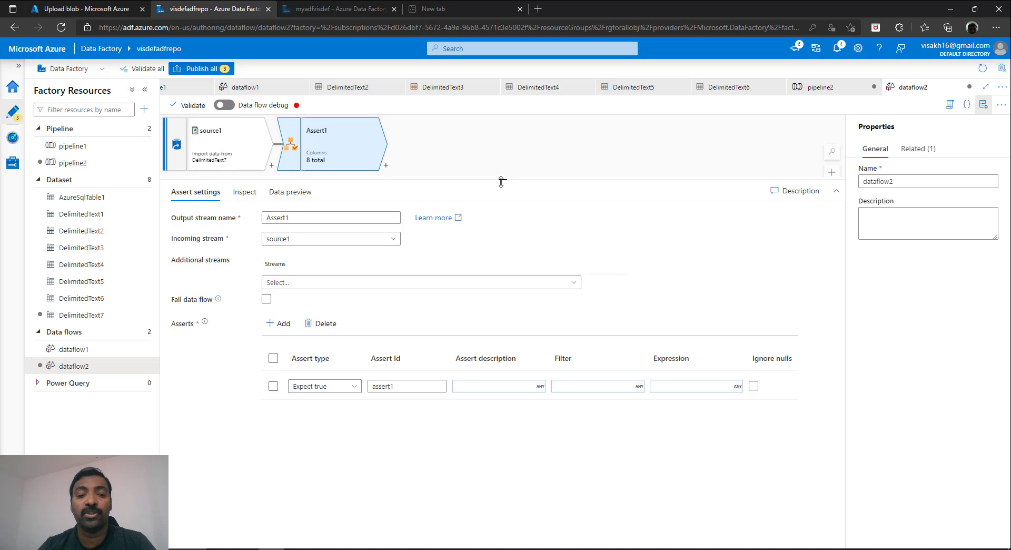
{"action": "left_click", "coordinate": [336, 388]}
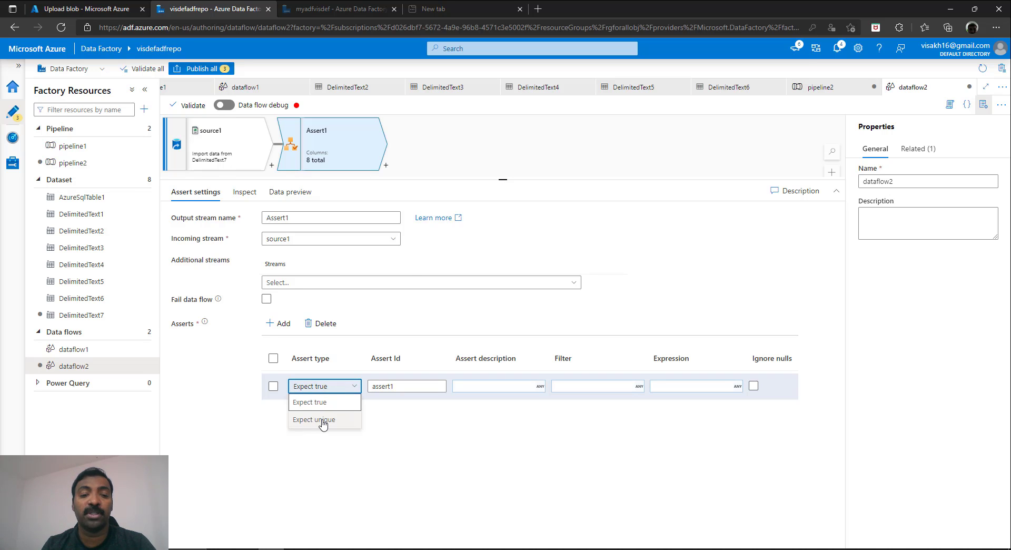
{"action": "left_click", "coordinate": [403, 425]}
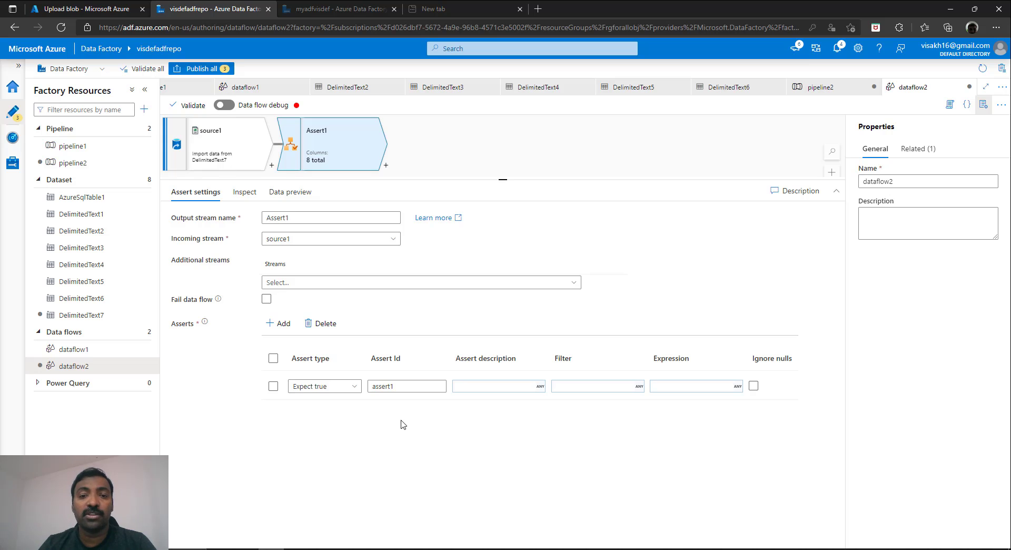
Step: Examine the staffs query results in SQL Server Management Studio, return to Data Factory, and check the additional streams available to Assert1
{"action": "left_click", "coordinate": [400, 549]}
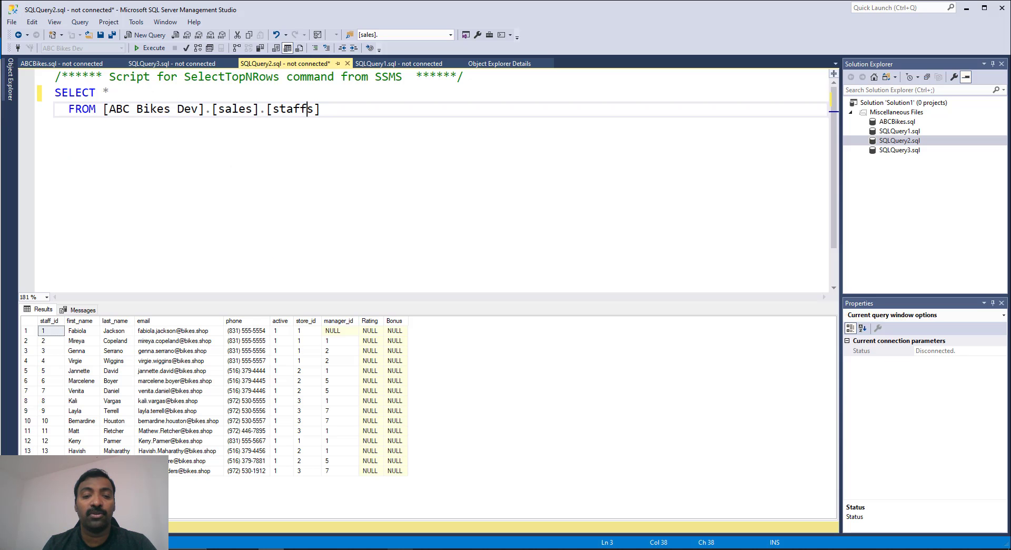
{"action": "left_click", "coordinate": [400, 147]}
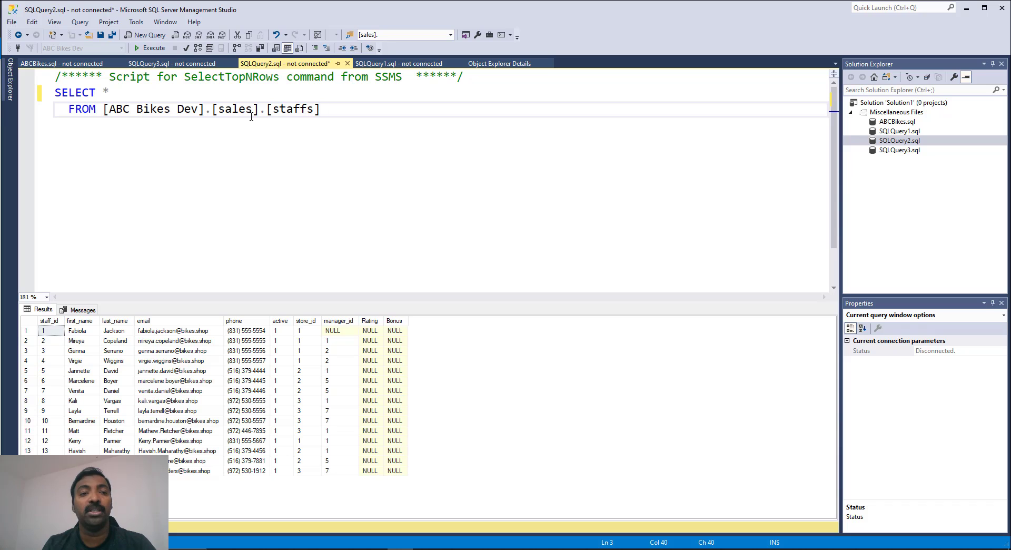
{"action": "left_click", "coordinate": [210, 341]}
{"action": "left_click", "coordinate": [104, 332]}
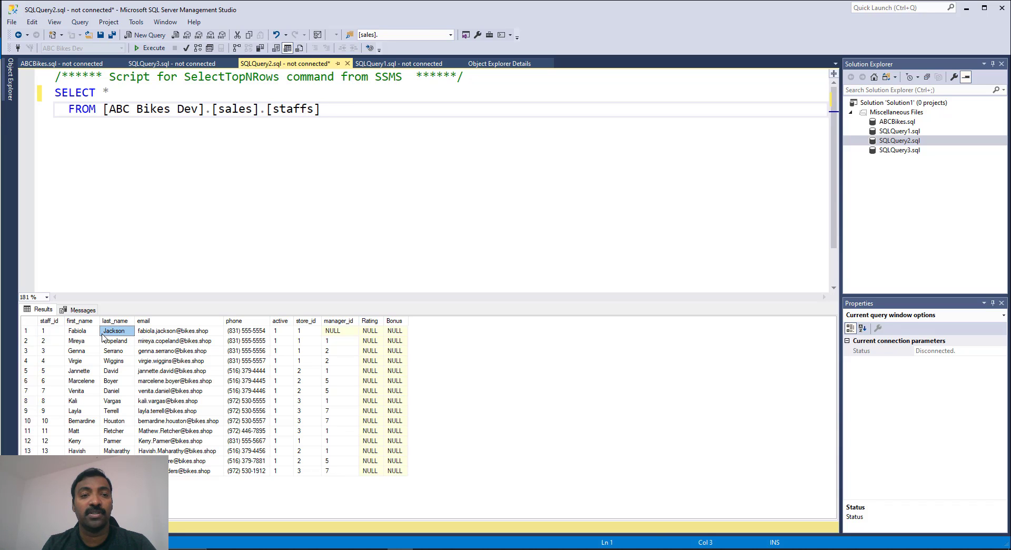
{"action": "double_click", "coordinate": [291, 109]}
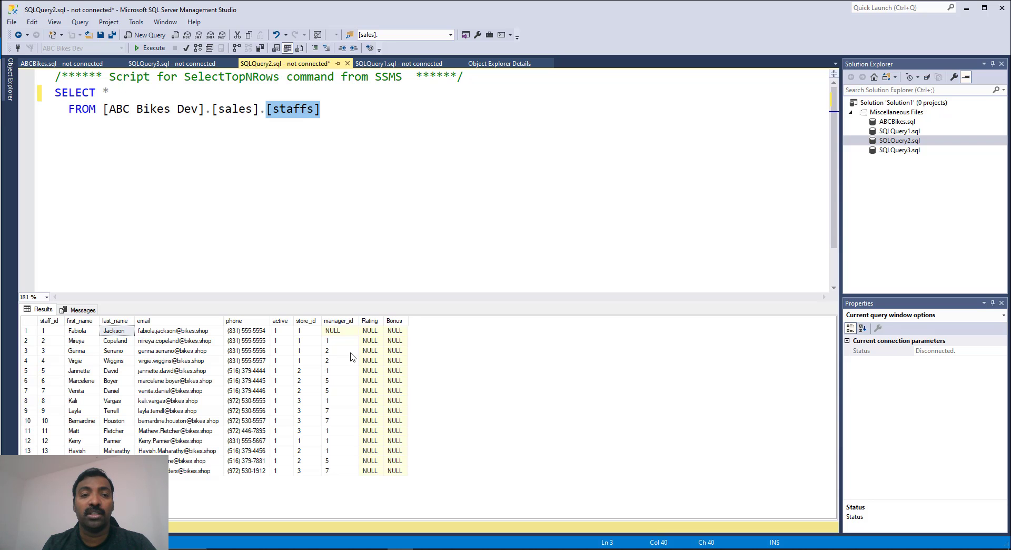
{"action": "key", "text": "alt+Tab"}
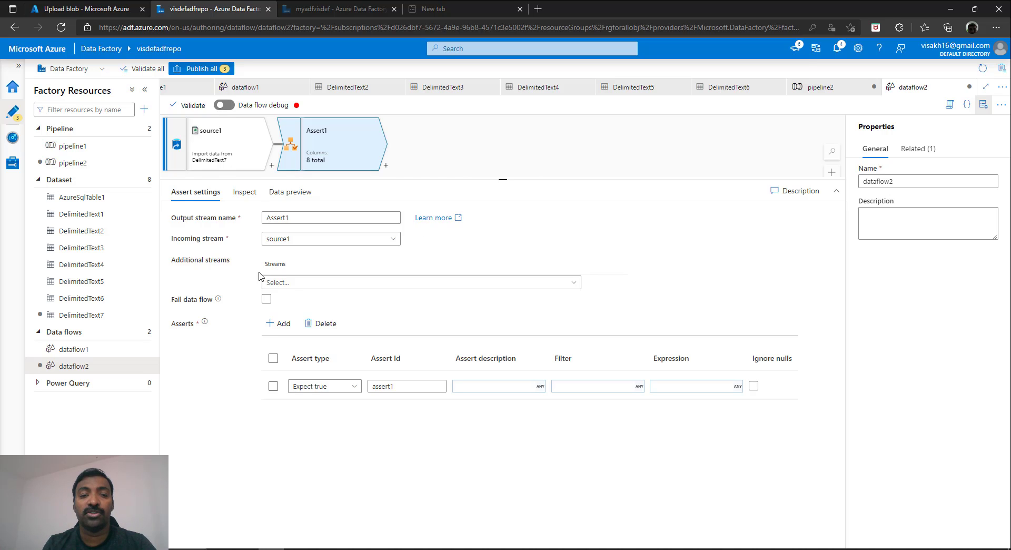
{"action": "left_click", "coordinate": [293, 283]}
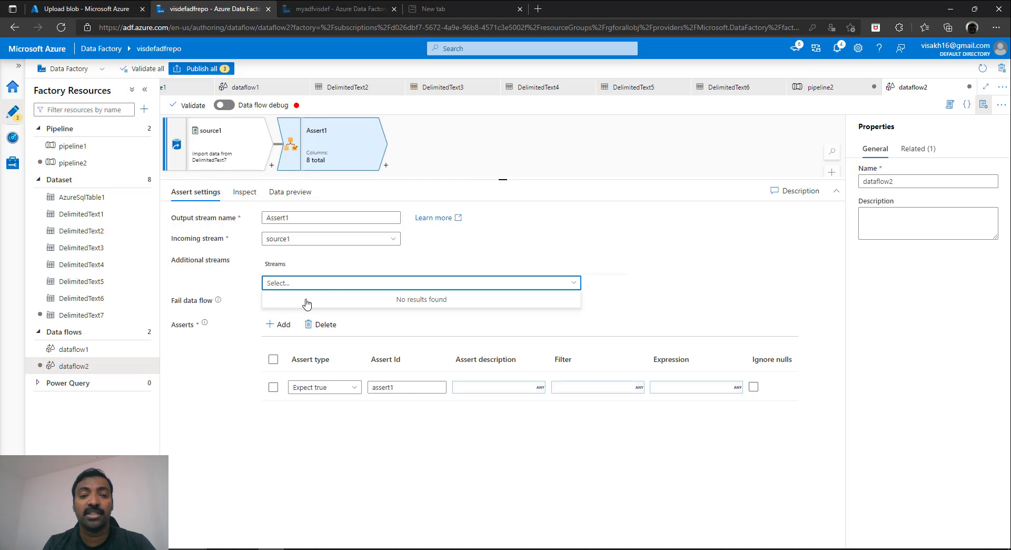
{"action": "left_click", "coordinate": [421, 266]}
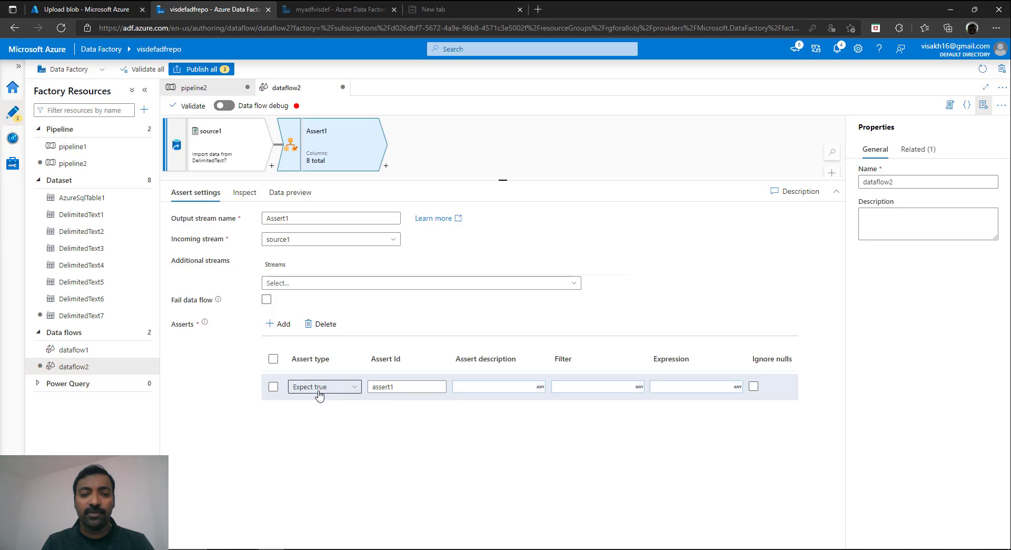
Step: Set the first assert's Id to "check email"
{"action": "left_click", "coordinate": [377, 389]}
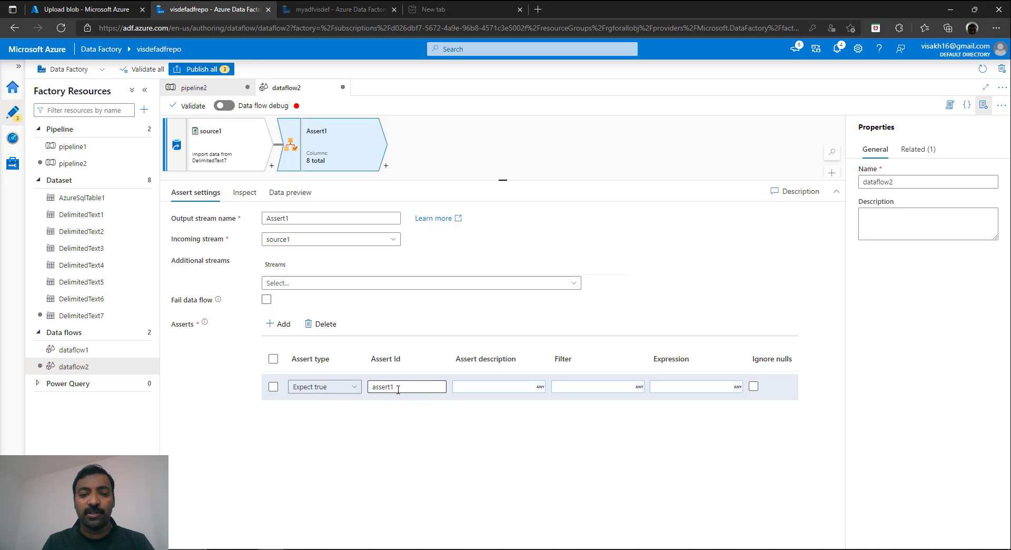
{"action": "key", "text": "ctrl+a"}
{"action": "type", "text": "check emai"}
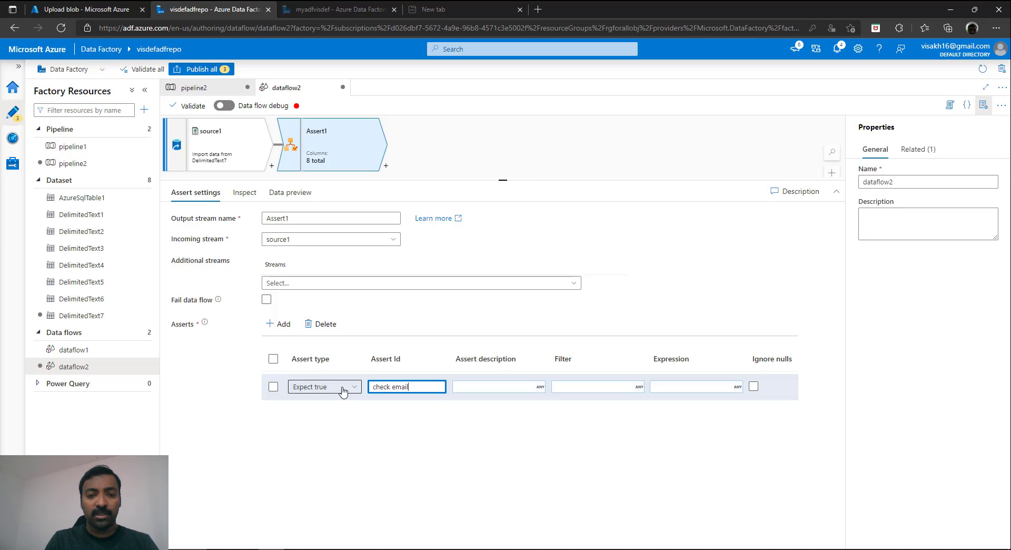
Step: Give the check email assert the description 'email is not valid', including the single quotes
{"action": "left_click", "coordinate": [504, 387]}
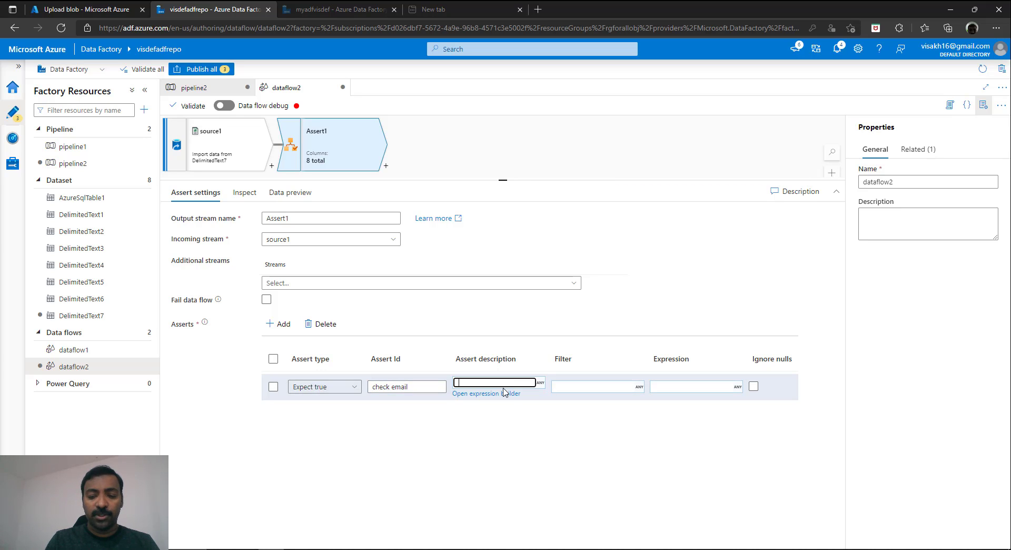
{"action": "type", "text": "'e"}
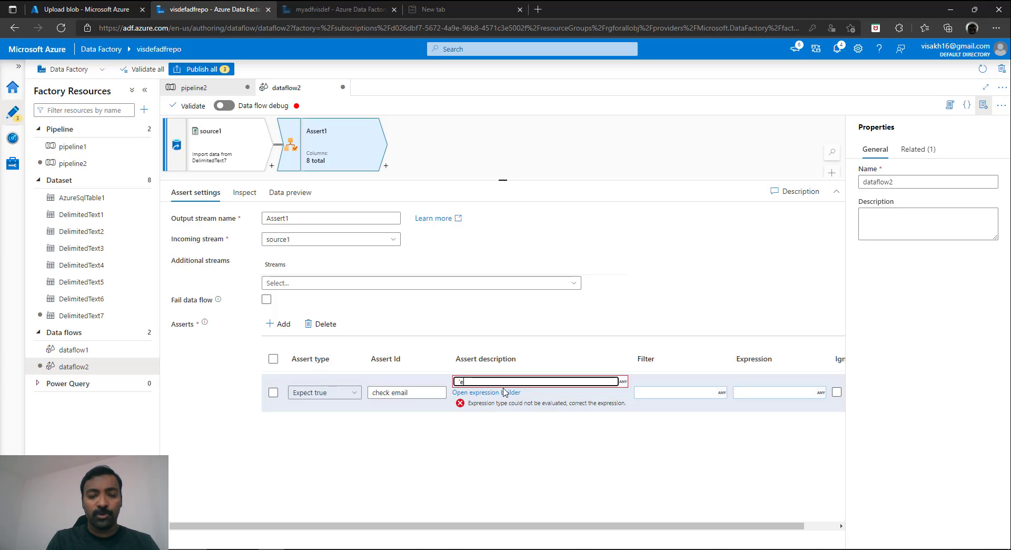
{"action": "type", "text": "mail i not valid"}
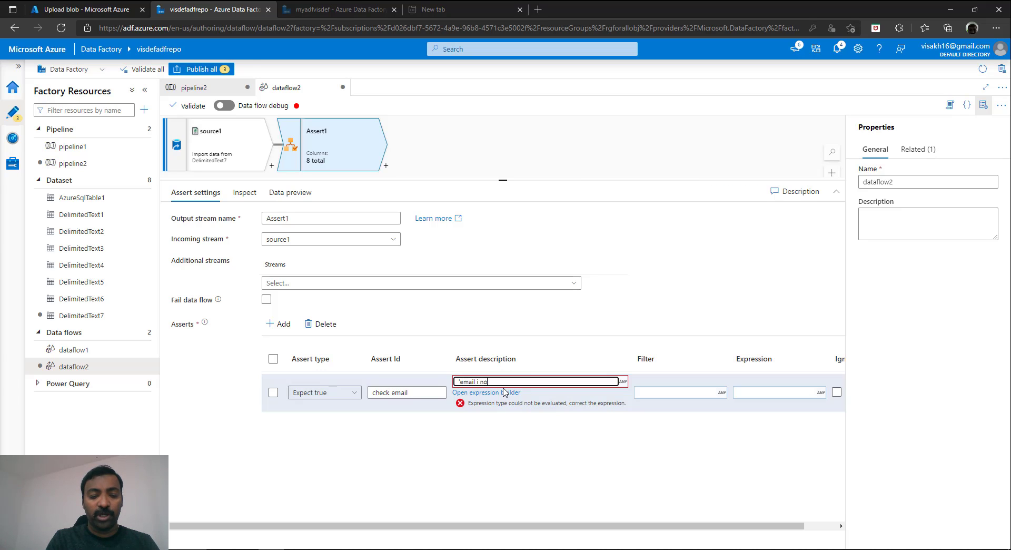
{"action": "type", "text": "'"}
{"action": "left_click", "coordinate": [532, 418]}
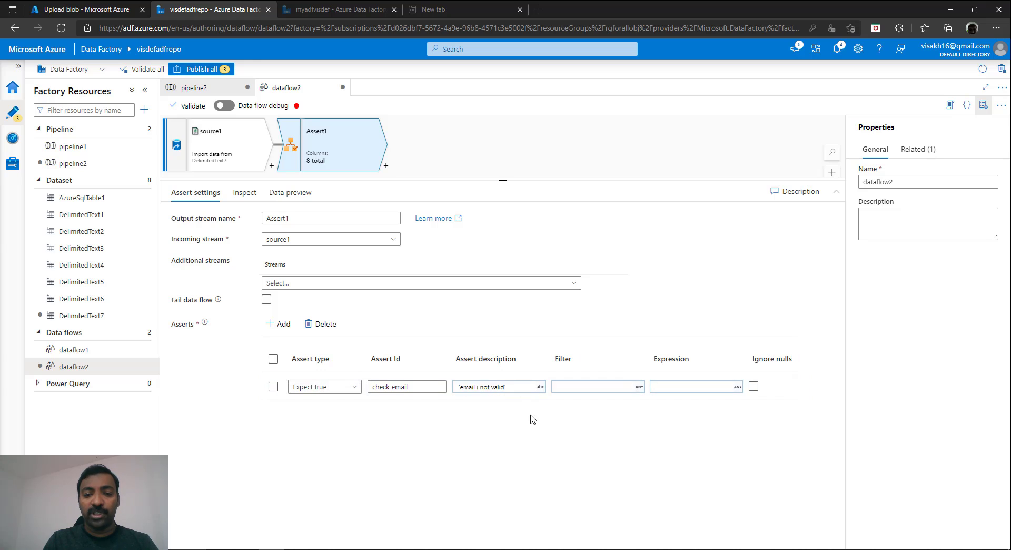
{"action": "left_click", "coordinate": [481, 386]}
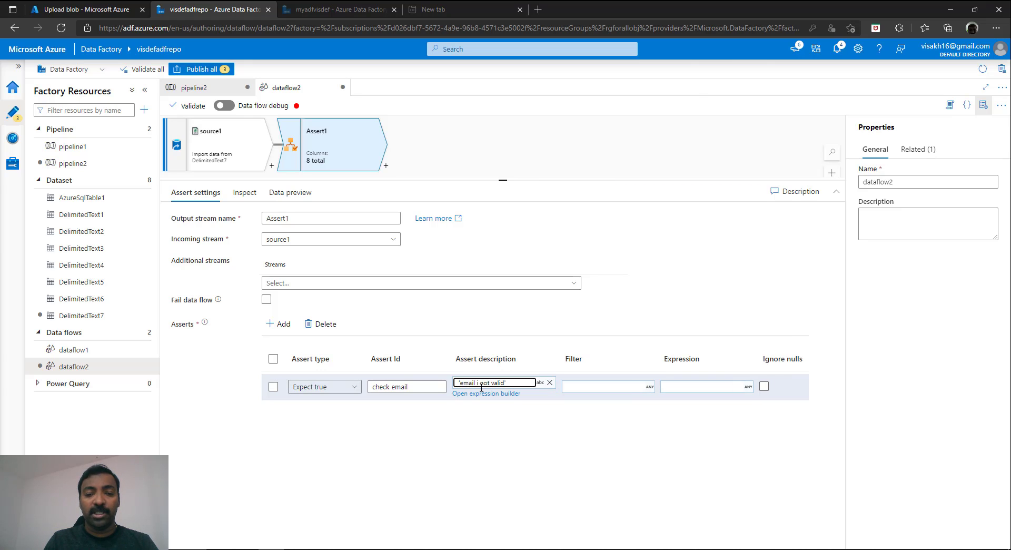
{"action": "type", "text": "s"}
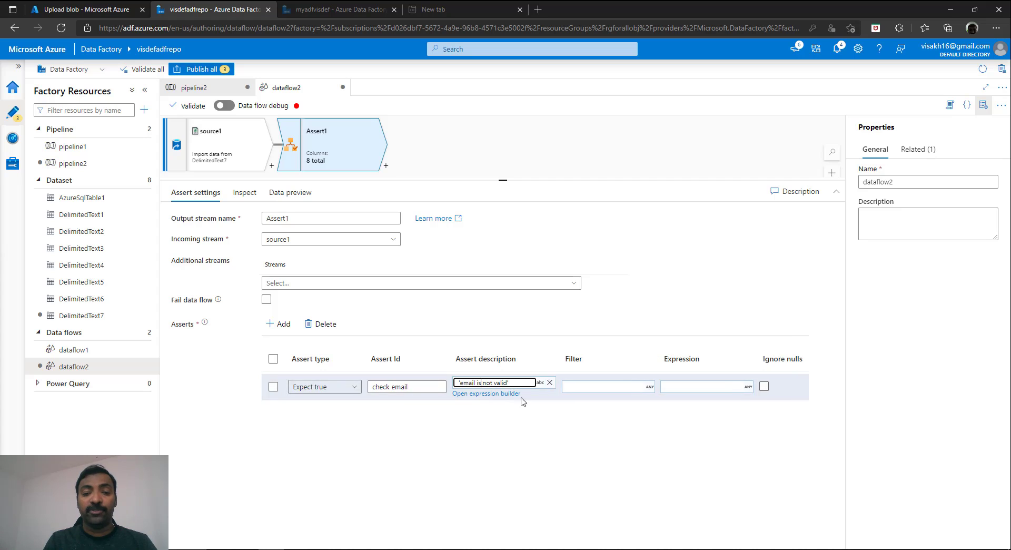
{"action": "left_click", "coordinate": [519, 416]}
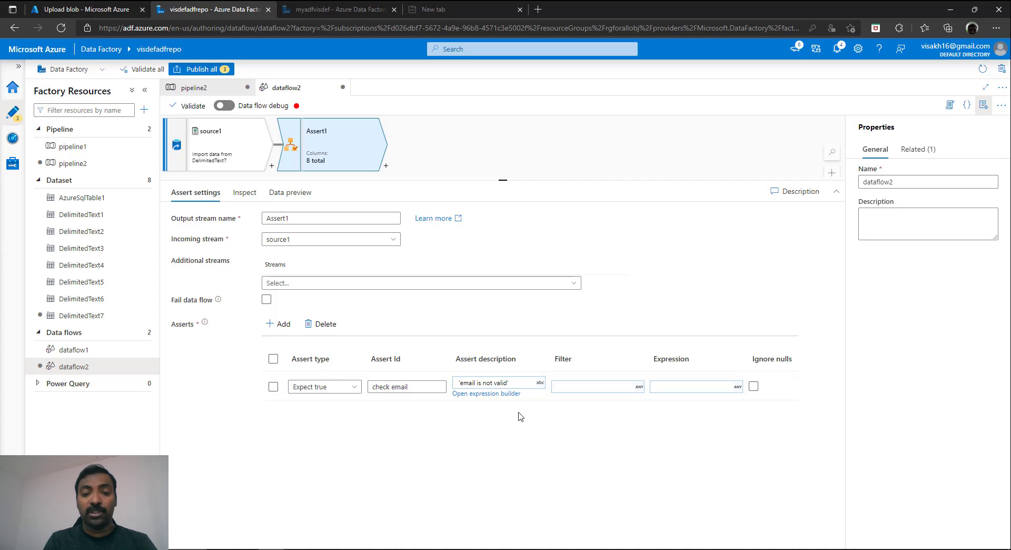
Step: Start the check email assert's expression in the expression builder with regexMatch, using the email column as its string argument
{"action": "left_click", "coordinate": [738, 387]}
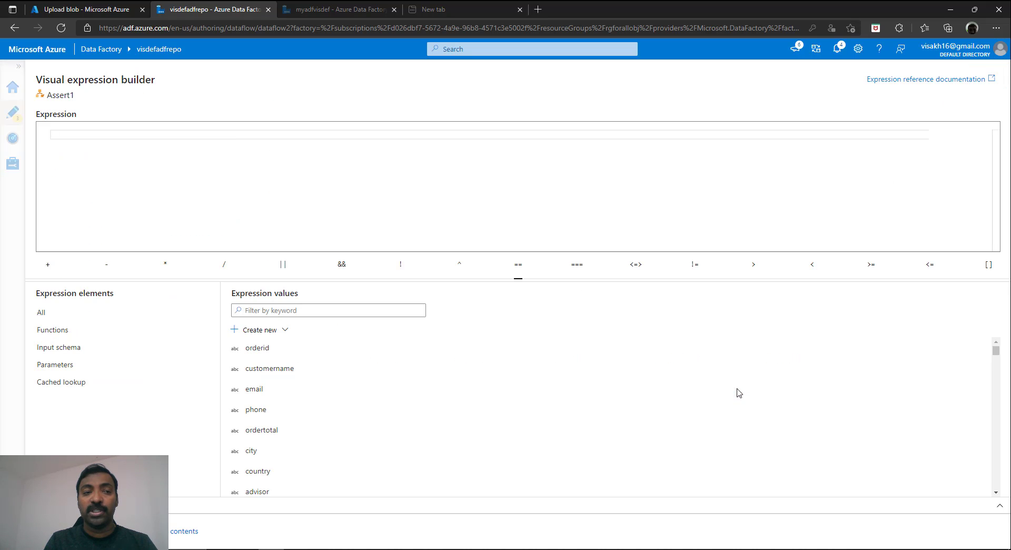
{"action": "type", "text": "rege"}
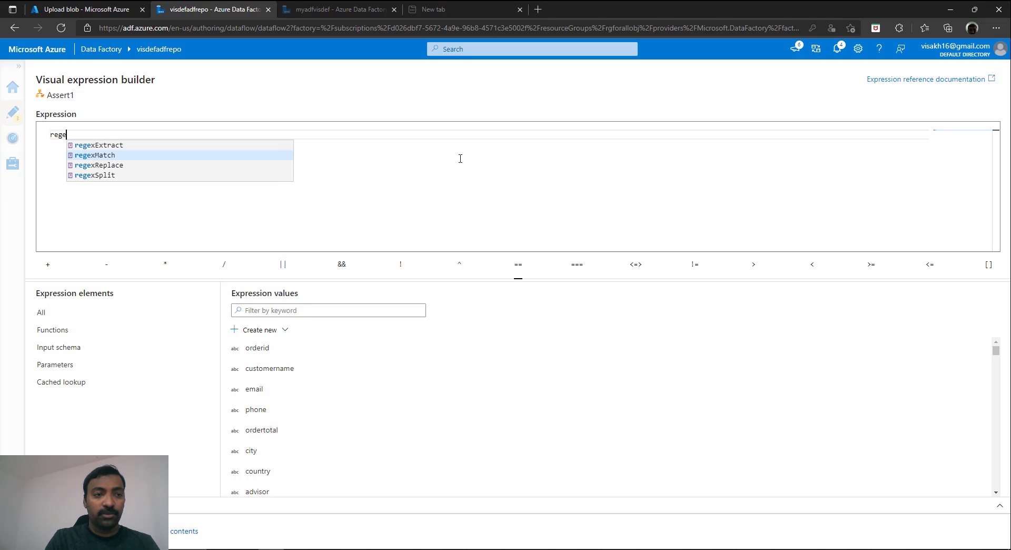
{"action": "key", "text": "Return"}
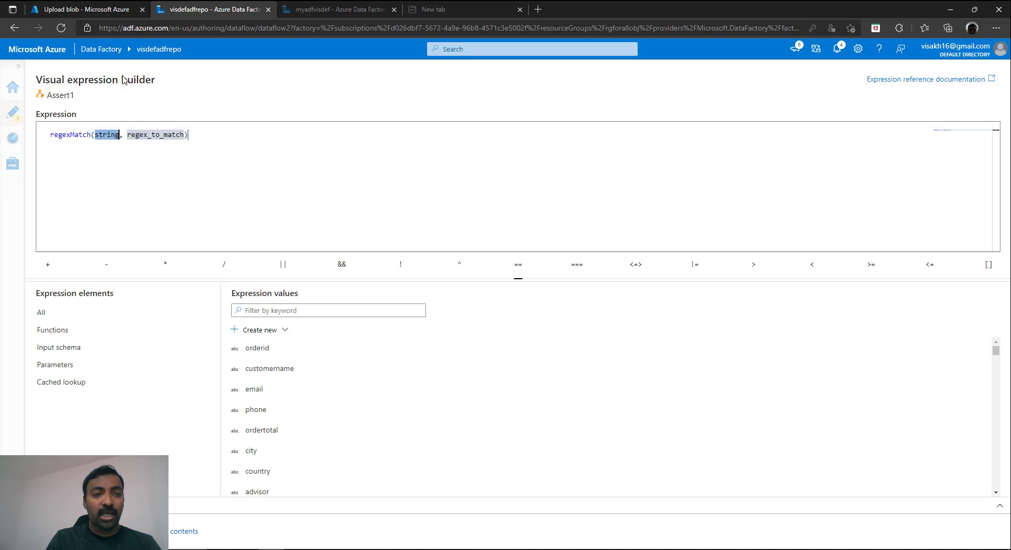
{"action": "left_click", "coordinate": [114, 136]}
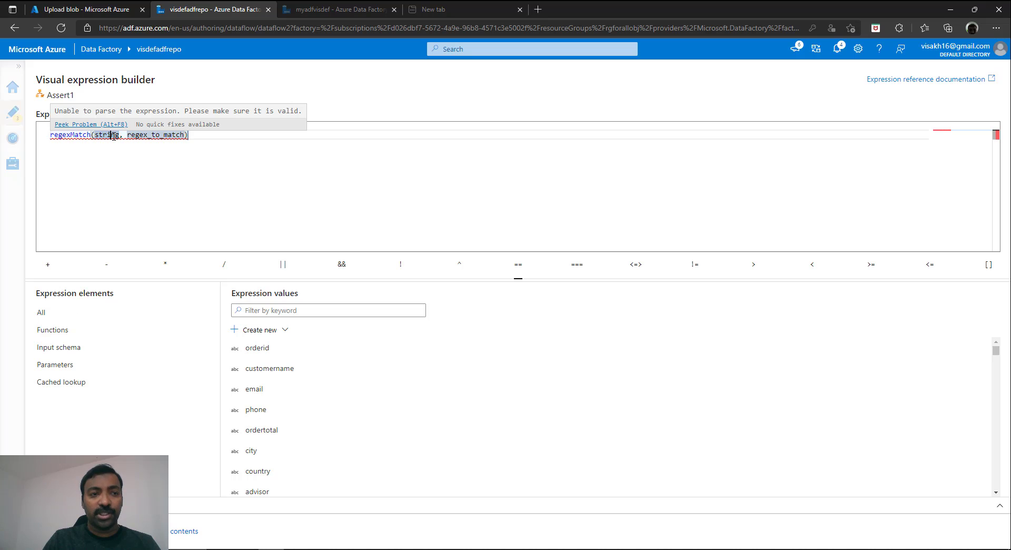
{"action": "key", "text": "BackSpace"}
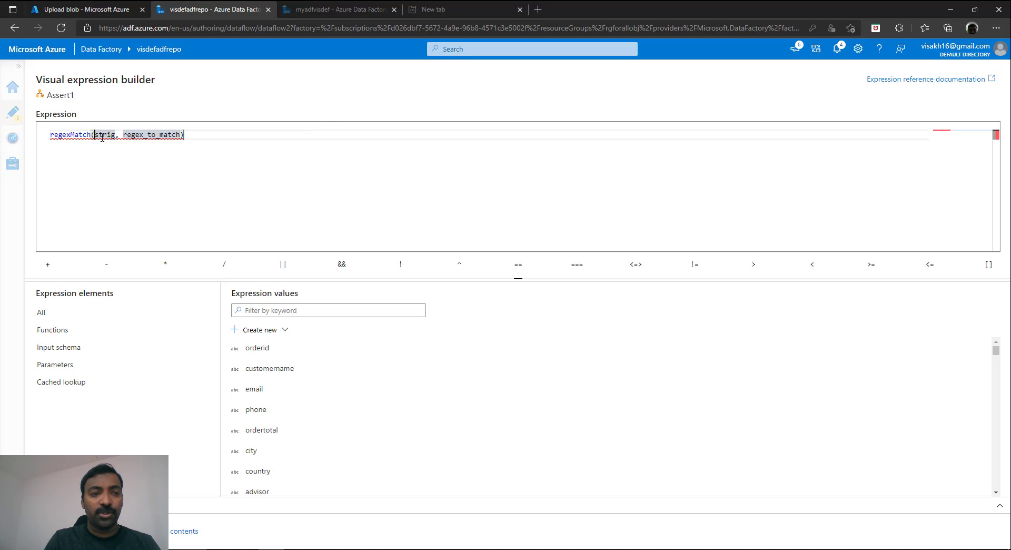
{"action": "double_click", "coordinate": [101, 135]}
{"action": "key", "text": "BackSpace"}
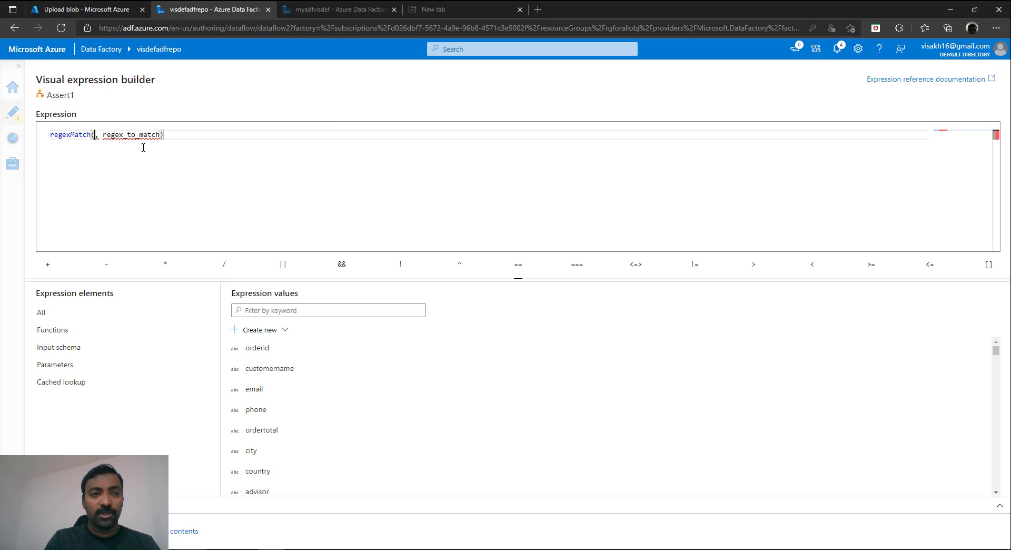
{"action": "type", "text": "ema"}
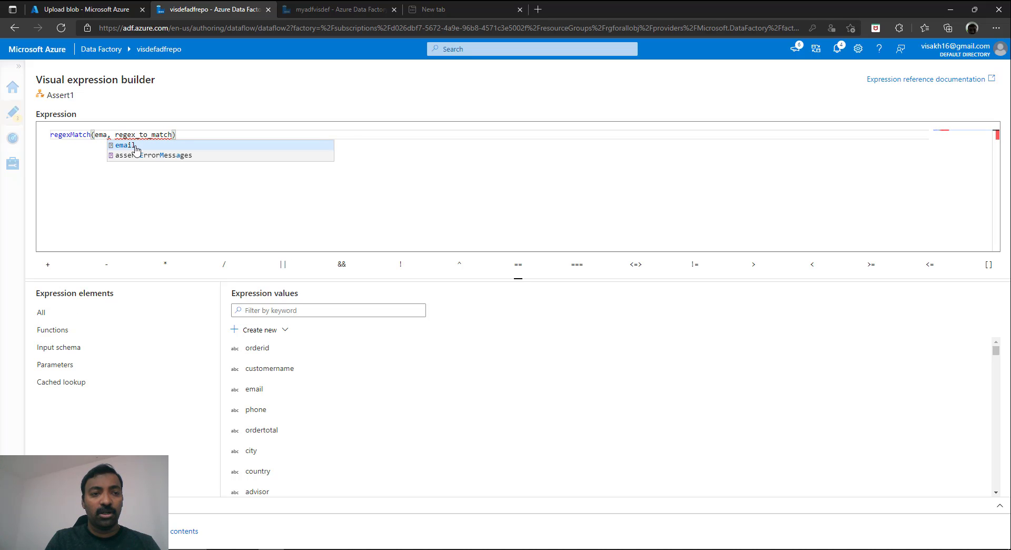
{"action": "left_click", "coordinate": [137, 146]}
Step: Replace the regex_to_match placeholder with the quoted pattern '^(.+)@(.+)$' copied from the Notepad notes, and save the expression
{"action": "left_click_drag", "start_coordinate": [124, 135], "coordinate": [183, 135]}
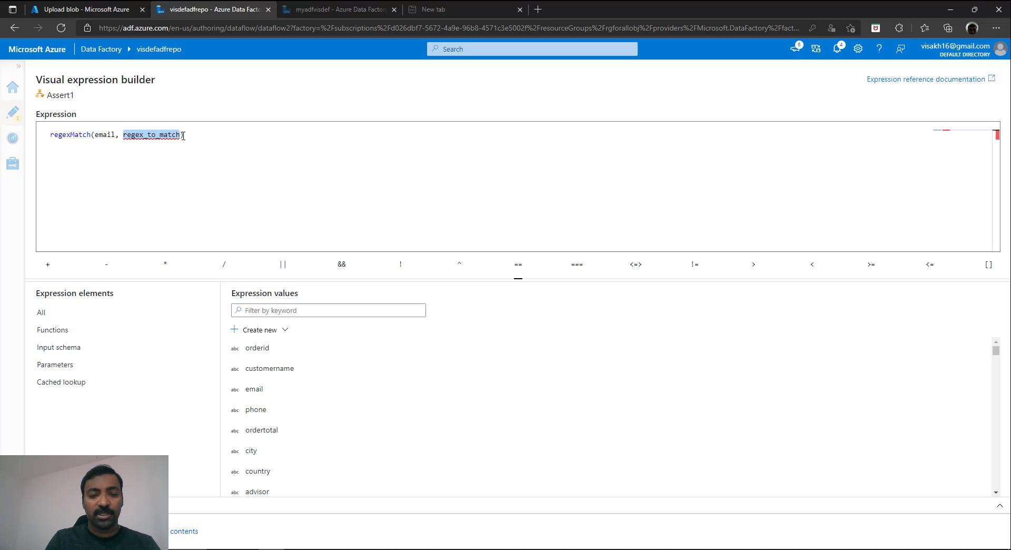
{"action": "type", "text": "'"}
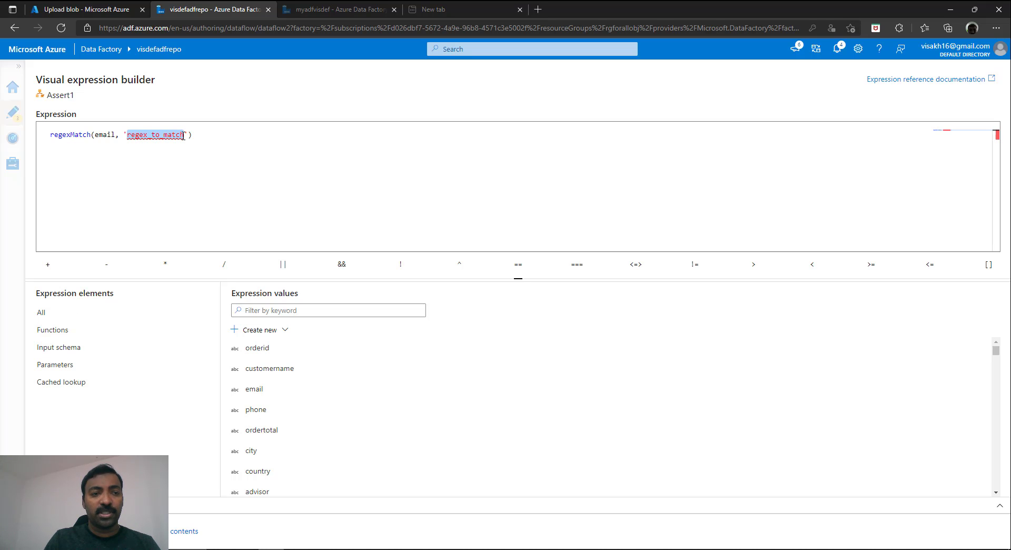
{"action": "key", "text": "BackSpace"}
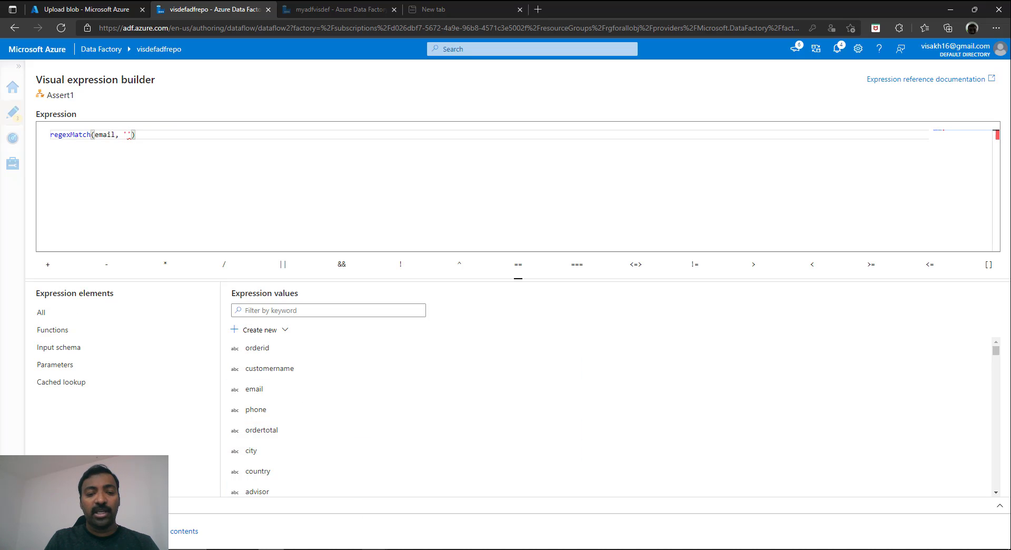
{"action": "key", "text": "alt+Tab"}
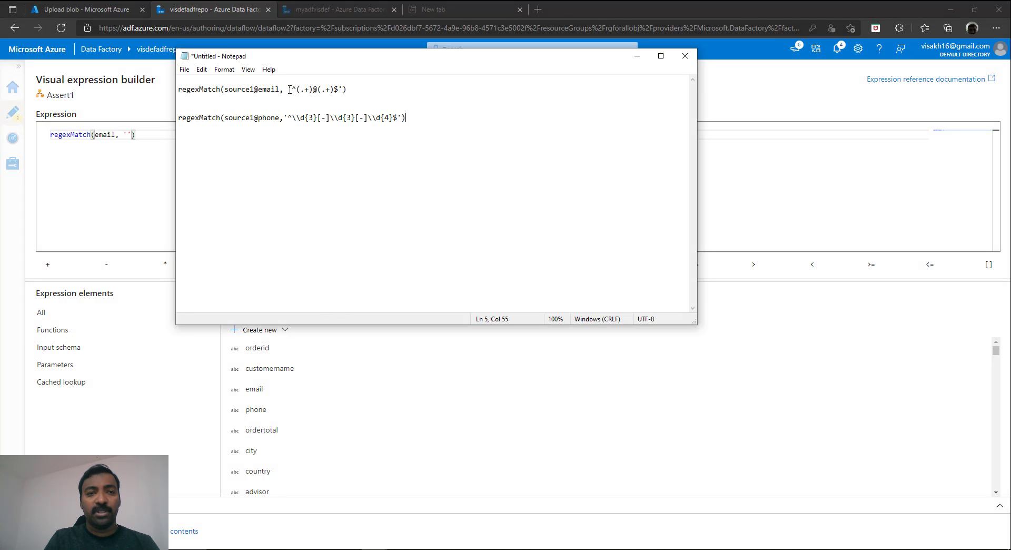
{"action": "left_click_drag", "start_coordinate": [292, 89], "coordinate": [339, 89]}
{"action": "key", "text": "ctrl+c"}
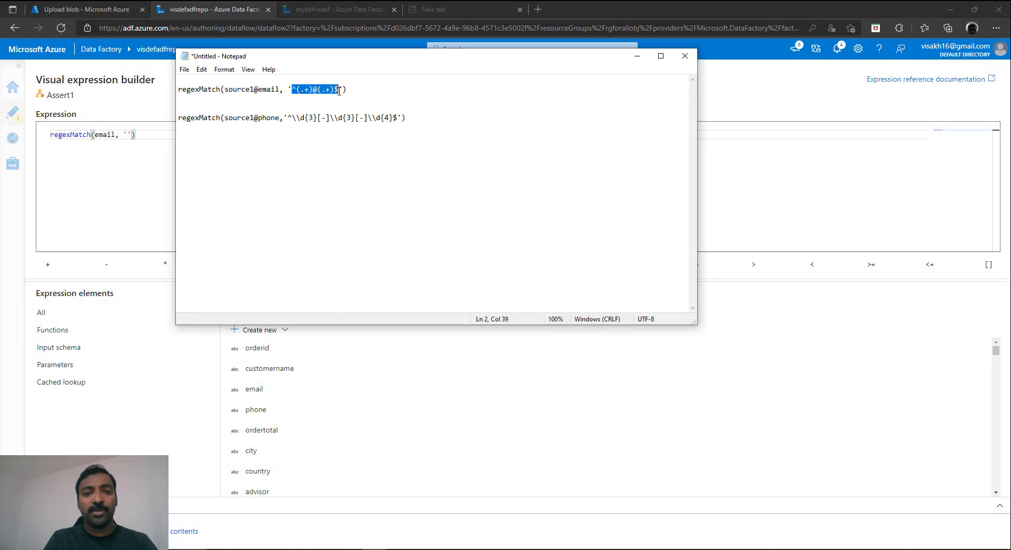
{"action": "left_click", "coordinate": [127, 134]}
{"action": "key", "text": "ctrl+v"}
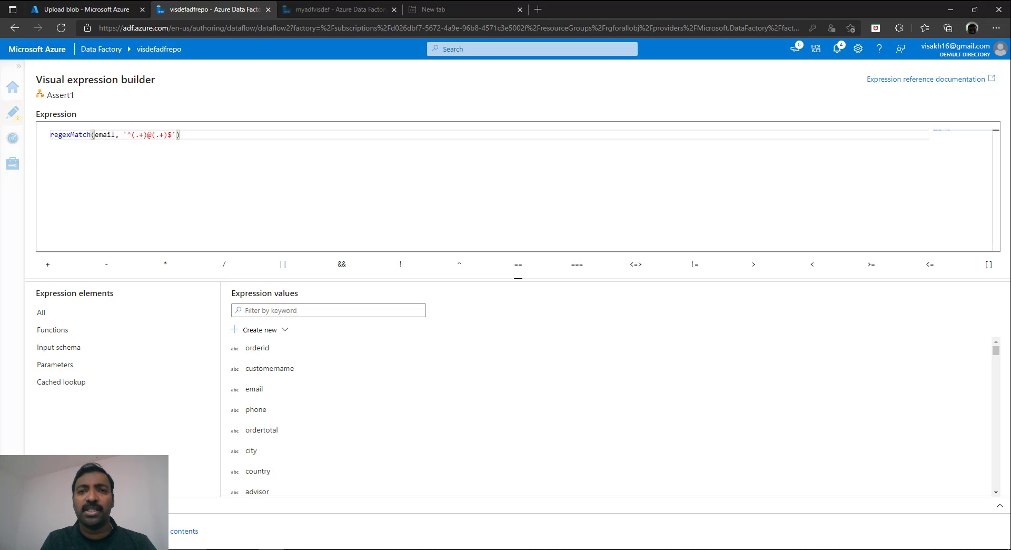
{"action": "left_click", "coordinate": [66, 531]}
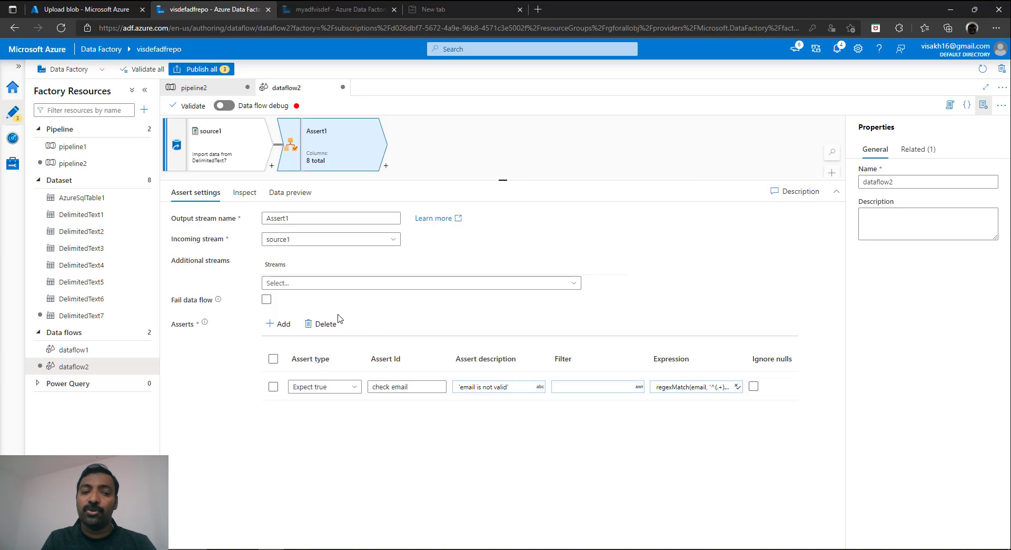
Step: Add a second assert with the Id "check phone" and the description 'phone number not valid', including the single quotes
{"action": "left_click", "coordinate": [275, 323]}
{"action": "left_click", "coordinate": [404, 416]}
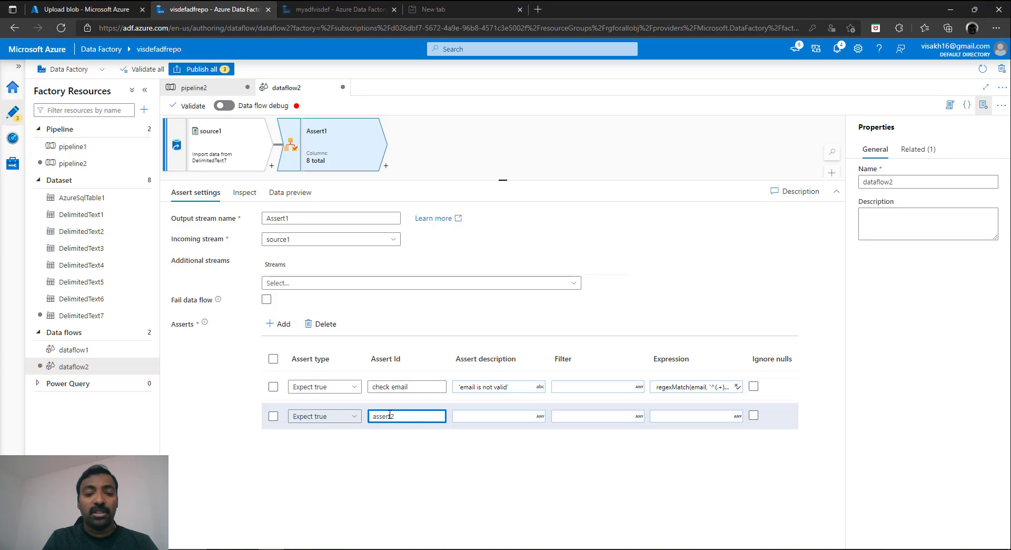
{"action": "left_click_drag", "start_coordinate": [396, 415], "coordinate": [339, 422]}
{"action": "type", "text": "check "}
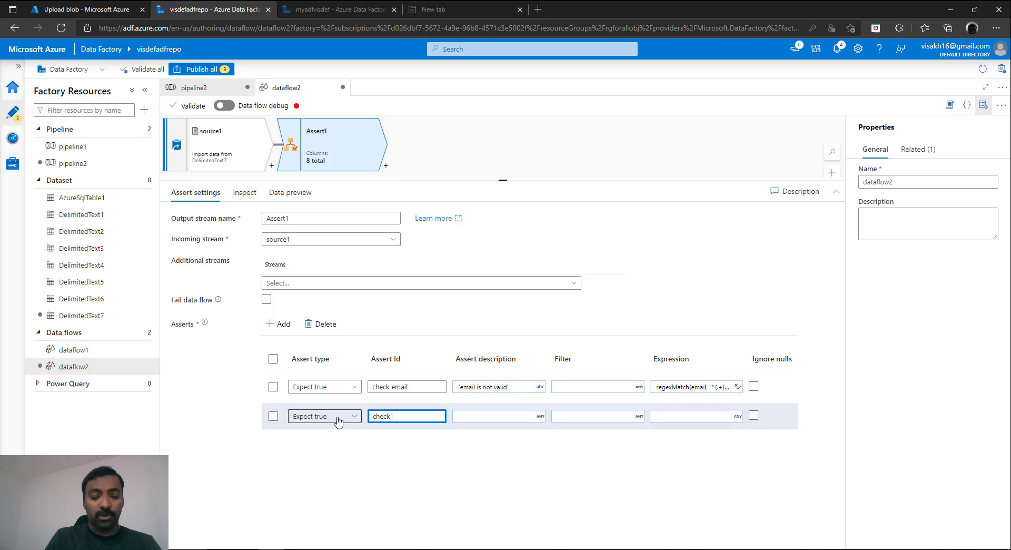
{"action": "type", "text": "phone"}
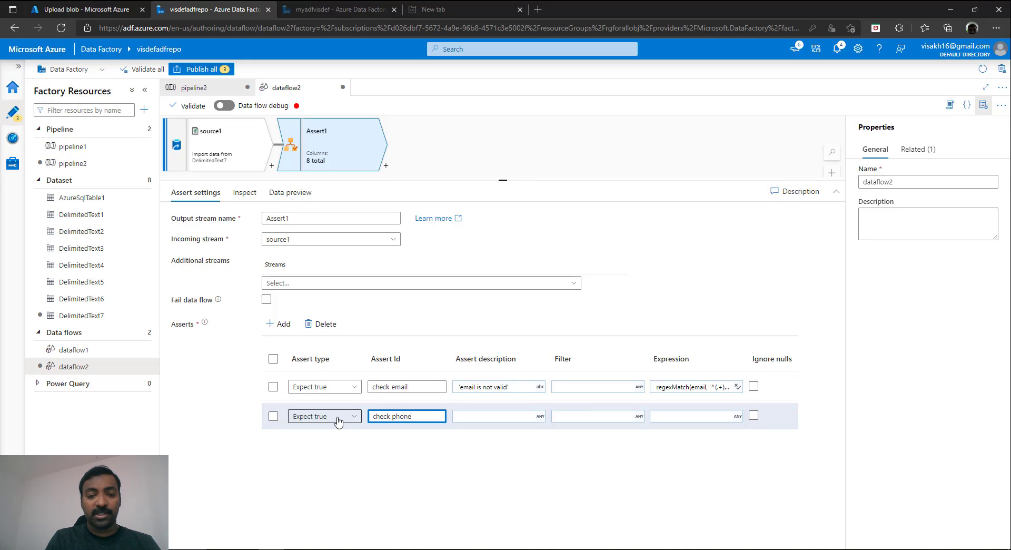
{"action": "left_click", "coordinate": [493, 416]}
{"action": "type", "text": "'phone"}
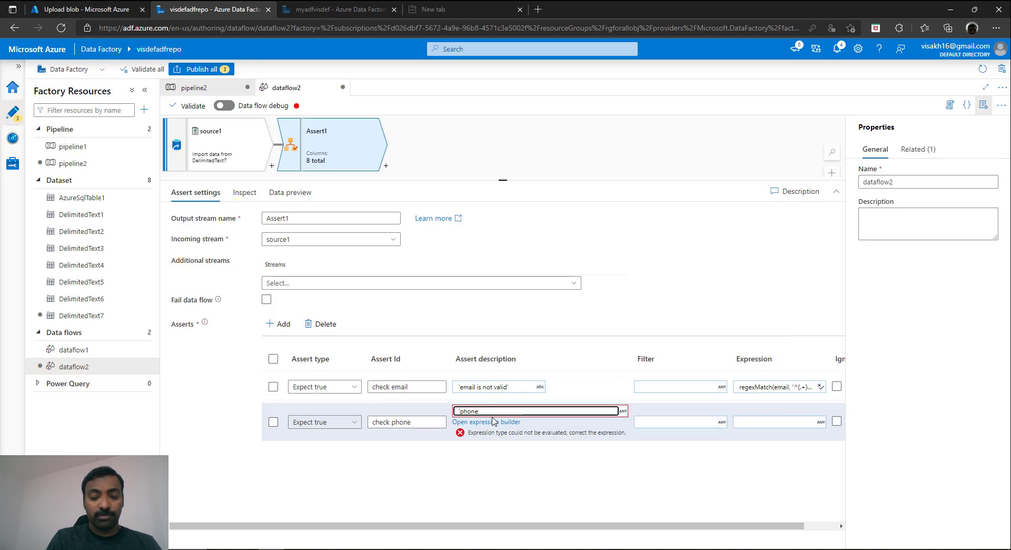
{"action": "type", "text": " number not valid'"}
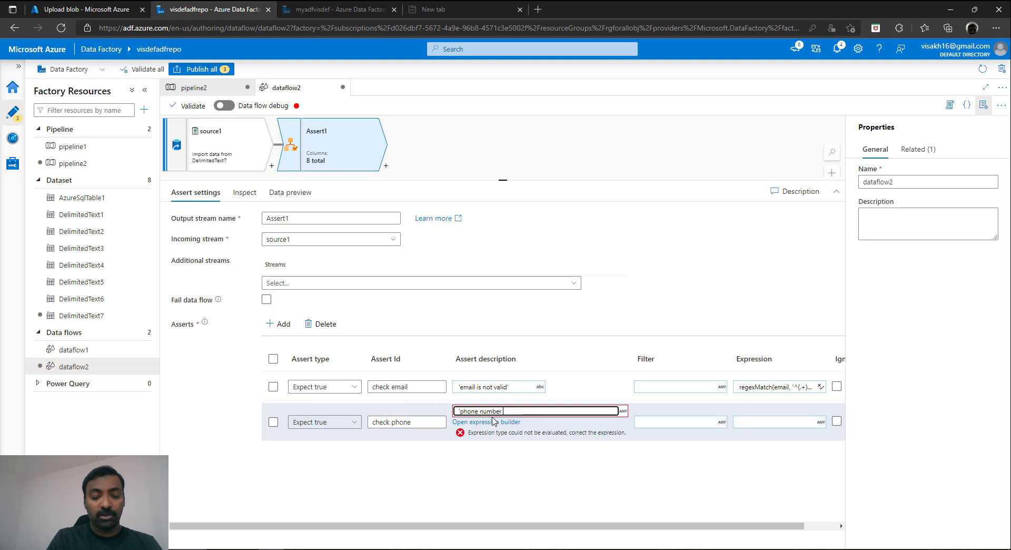
Step: Start the check phone assert's expression in the expression builder with regexMatch, using the phone column and an empty quoted pattern as arguments
{"action": "left_click", "coordinate": [740, 417]}
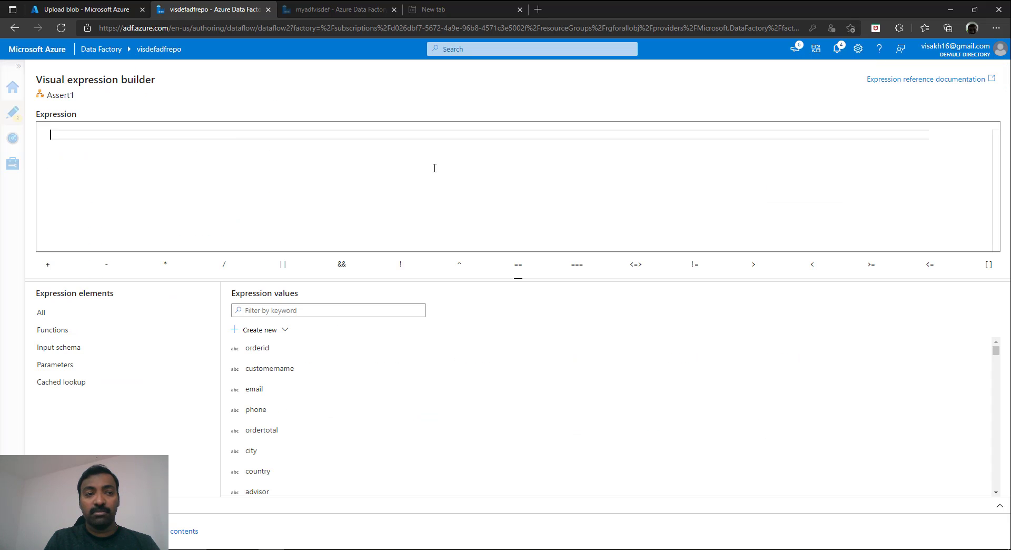
{"action": "type", "text": "regexMatch(string, regex_to_match)"}
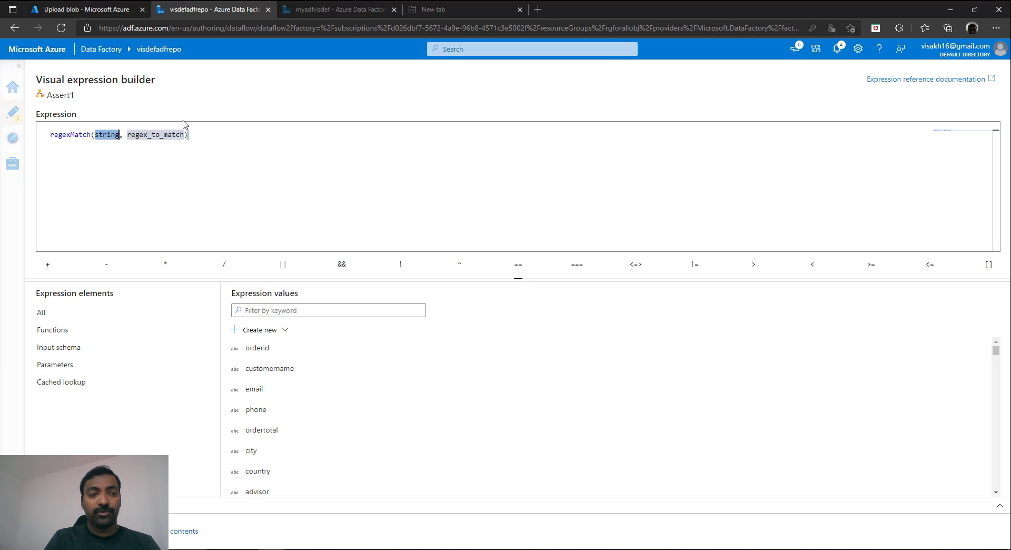
{"action": "left_click_drag", "start_coordinate": [107, 136], "coordinate": [147, 135]}
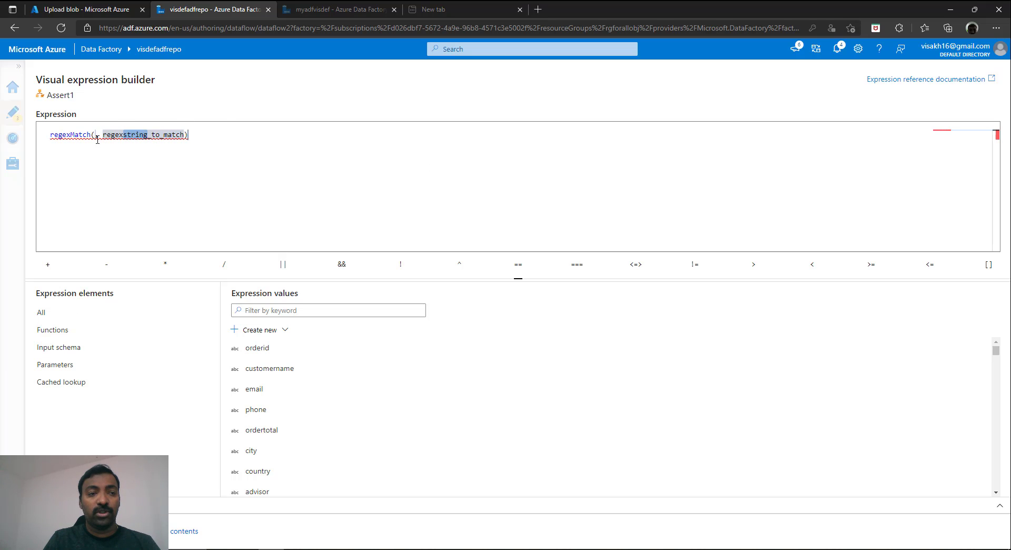
{"action": "left_click", "coordinate": [97, 139]}
{"action": "key", "text": "BackSpace"}
{"action": "type", "text": "phone"}
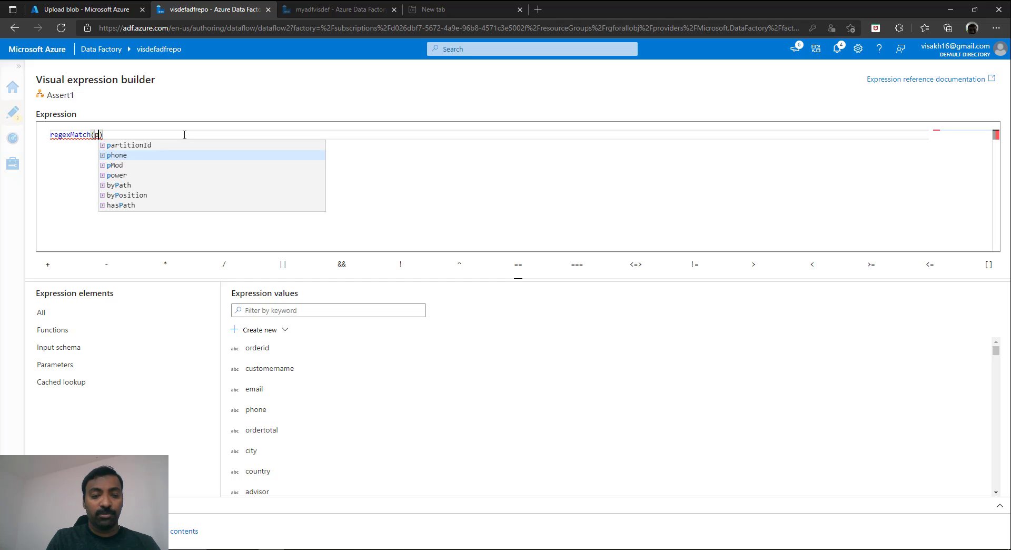
{"action": "type", "text": ",'"}
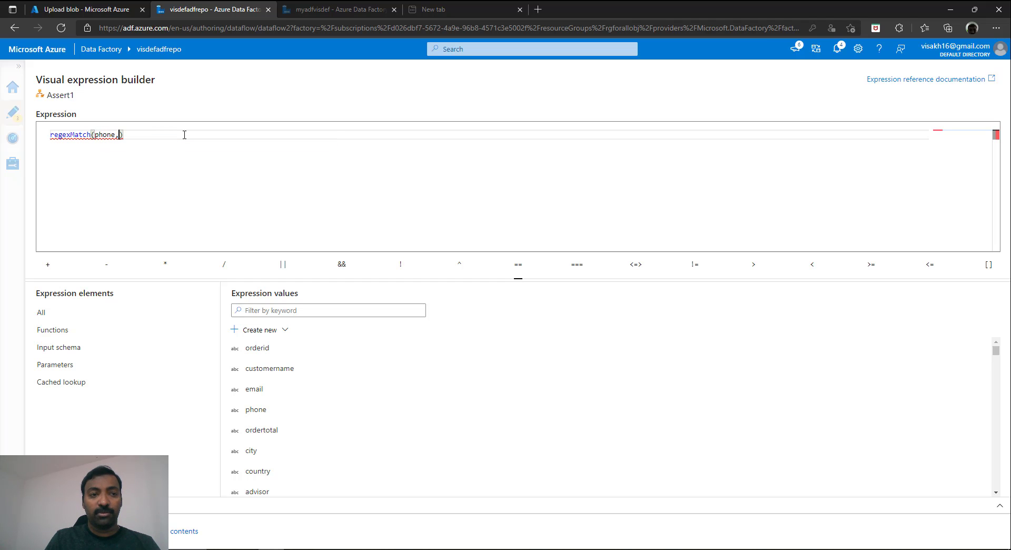
Step: Fill the quoted pattern with ^\\d{3}[-]\\d{3}[-]\\d{4}$ copied from the Notepad notes, and save the phone expression
{"action": "key", "text": "alt+Tab"}
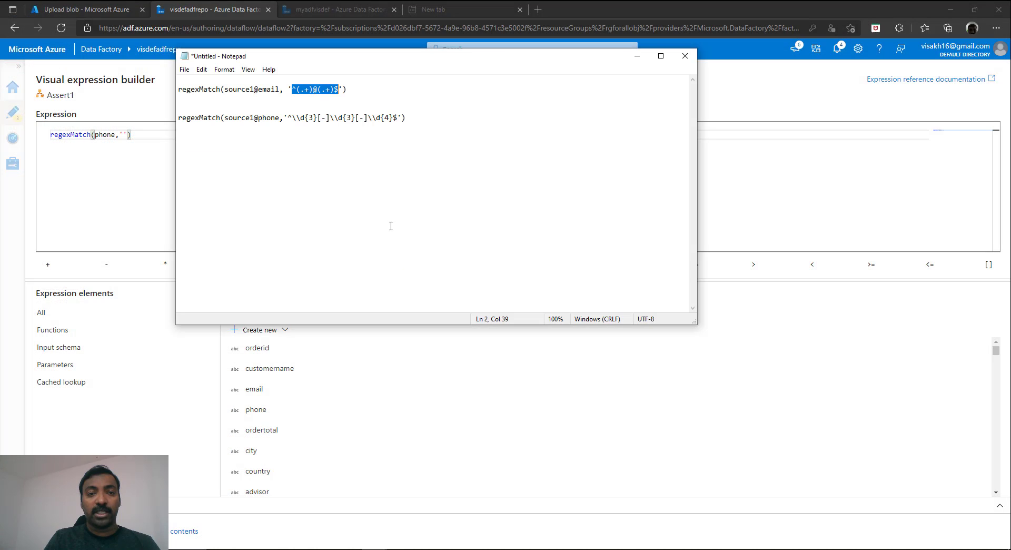
{"action": "left_click_drag", "start_coordinate": [287, 118], "coordinate": [397, 113]}
{"action": "key", "text": "ctrl+c"}
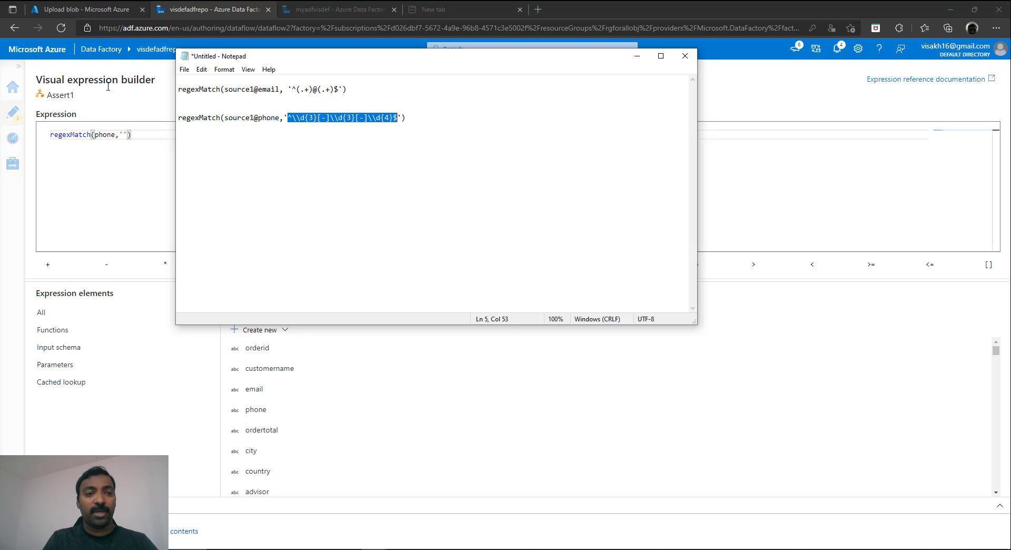
{"action": "left_click", "coordinate": [125, 134]}
{"action": "key", "text": "ctrl+v"}
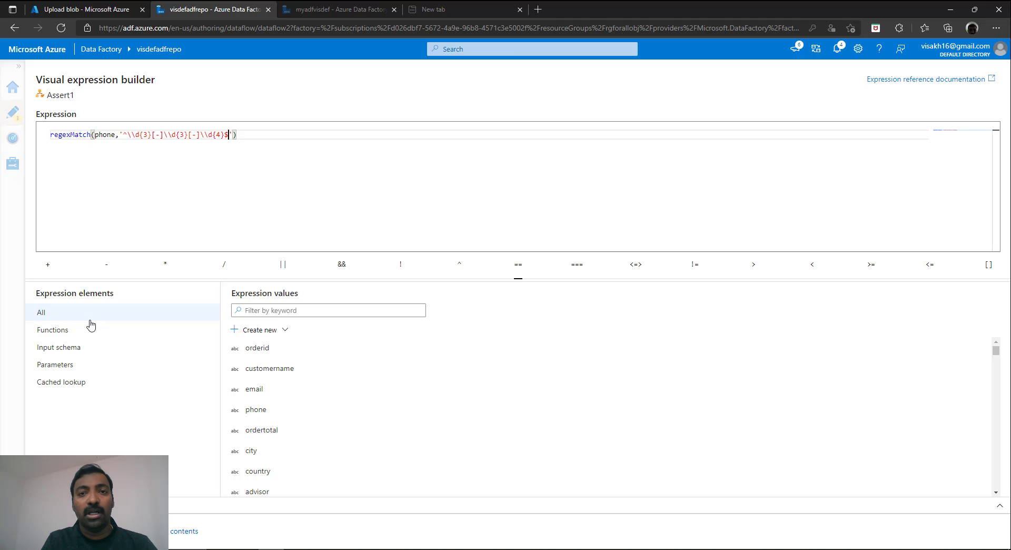
{"action": "left_click", "coordinate": [66, 530]}
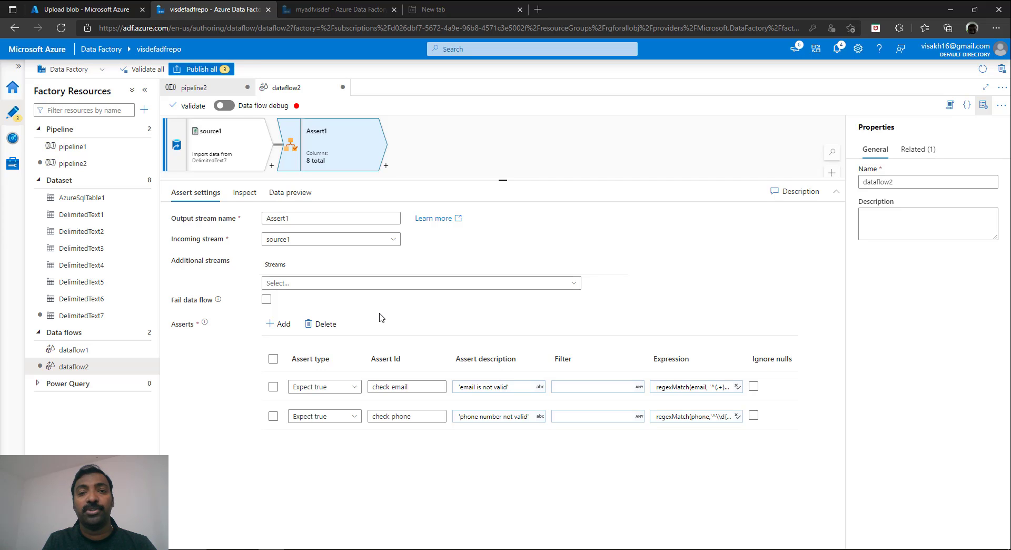
Step: Insert a Derived Column transformation between source1 and Assert1, and name its new column UniqueKey
{"action": "left_click", "coordinate": [271, 165]}
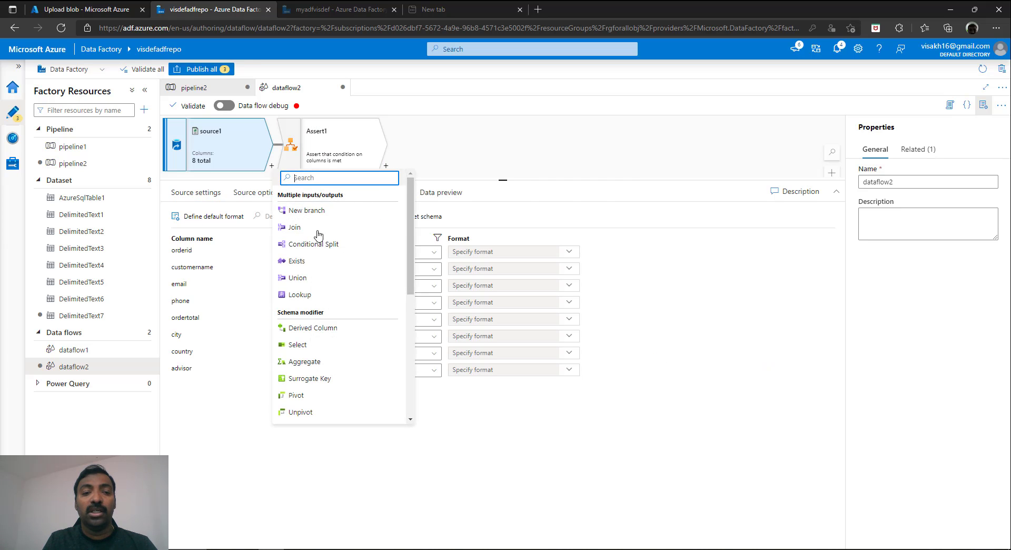
{"action": "left_click", "coordinate": [325, 328]}
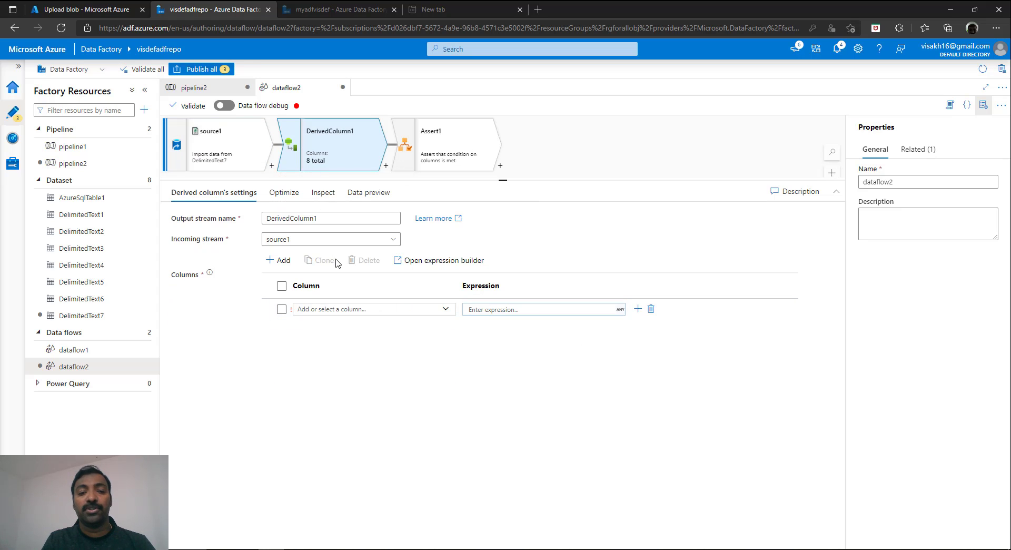
{"action": "left_click", "coordinate": [358, 310]}
{"action": "type", "text": "UniqueKey"}
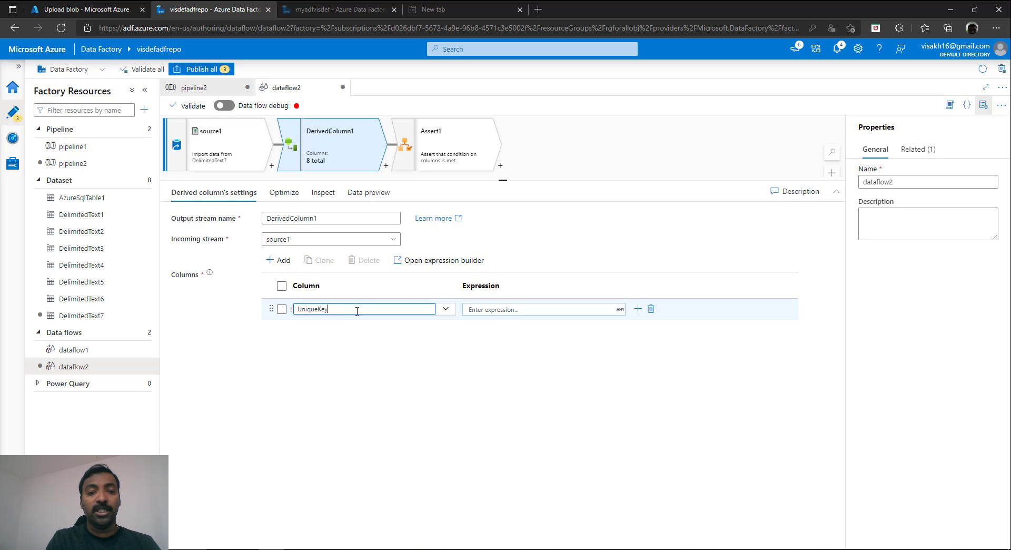
Step: Build the UniqueKey expression toString(orderid) + ',' + customername + ',' +email in the expression builder and save it
{"action": "left_click", "coordinate": [618, 309]}
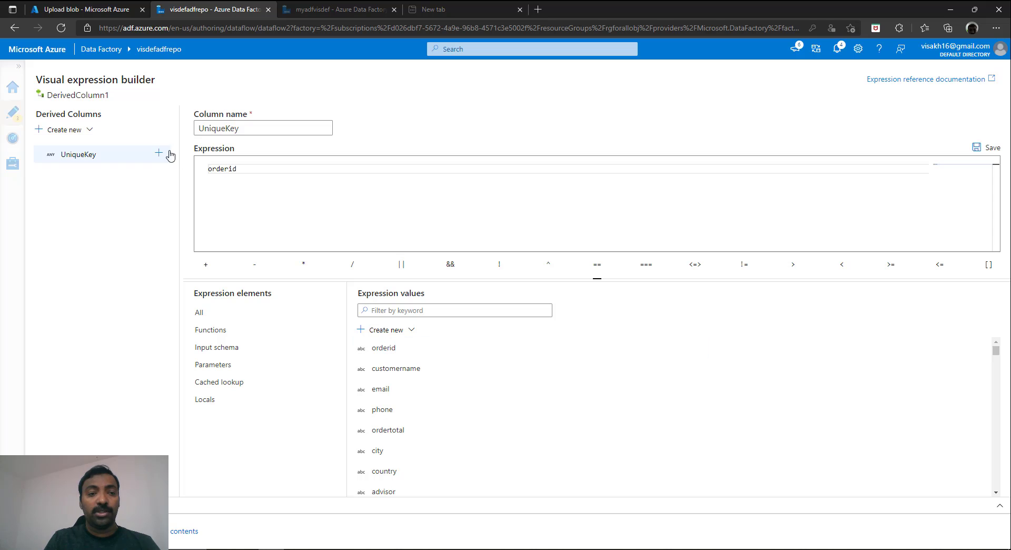
{"action": "left_click", "coordinate": [212, 170]}
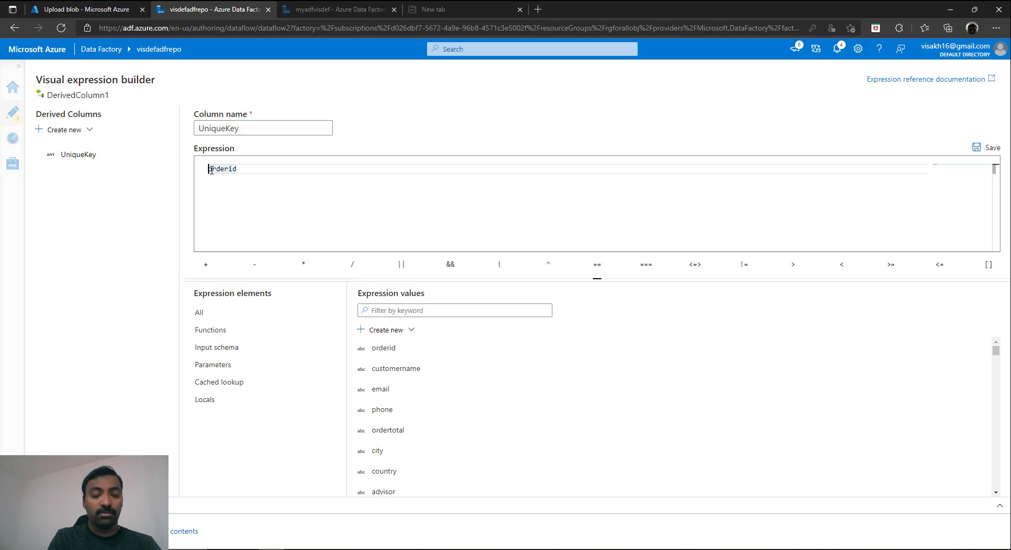
{"action": "type", "text": "totring"}
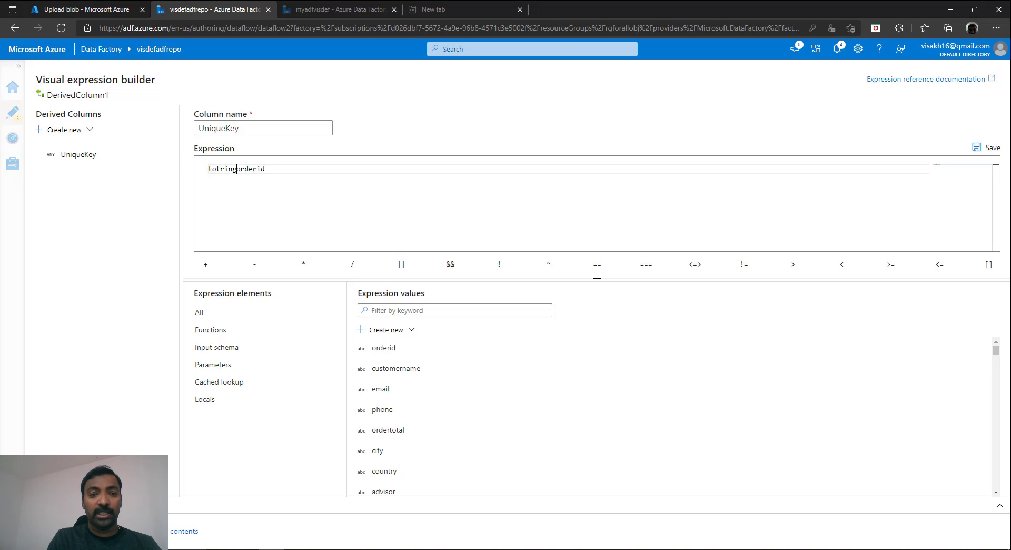
{"action": "type", "text": "("}
{"action": "key", "text": "End"}
{"action": "type", "text": ")"}
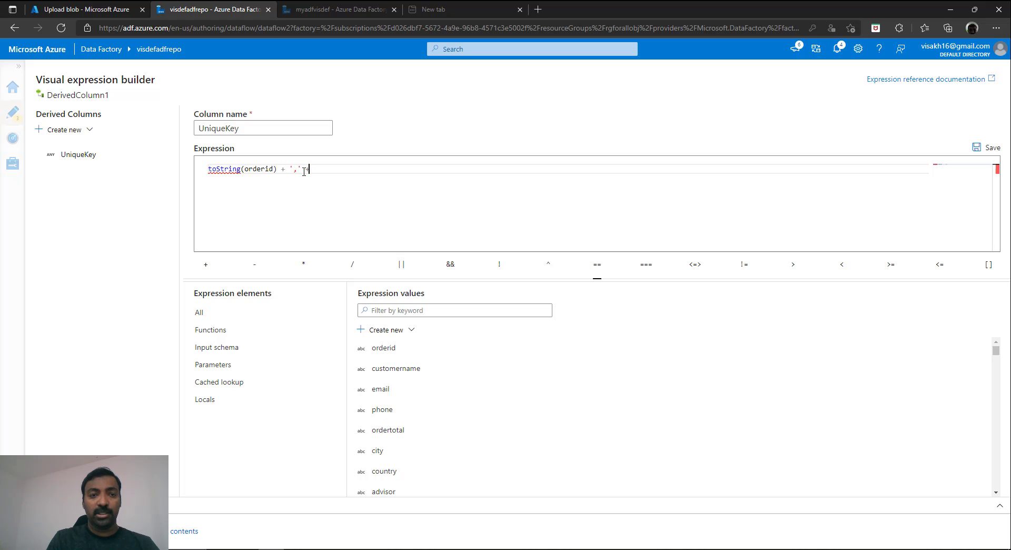
{"action": "left_click", "coordinate": [396, 369]}
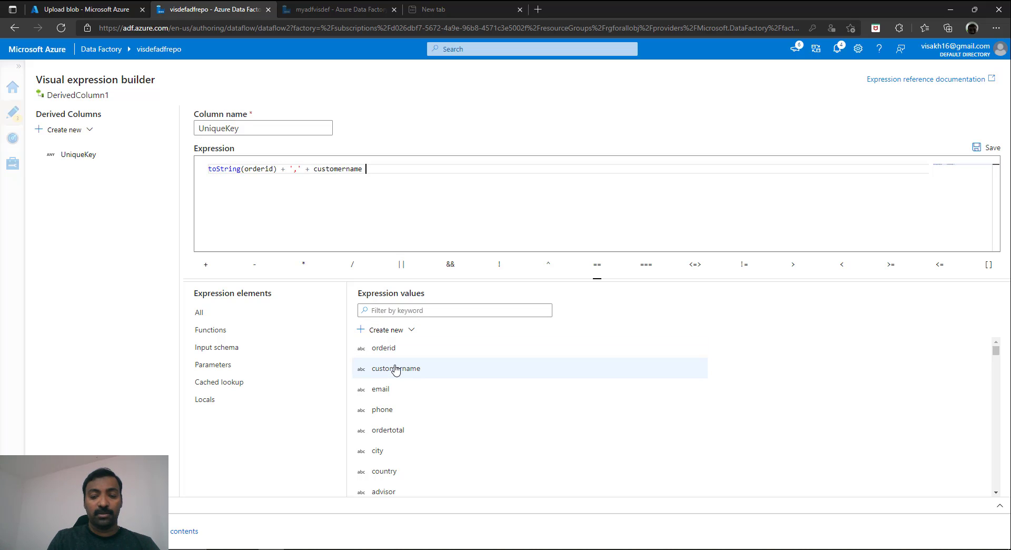
{"action": "type", "text": "+ ','"}
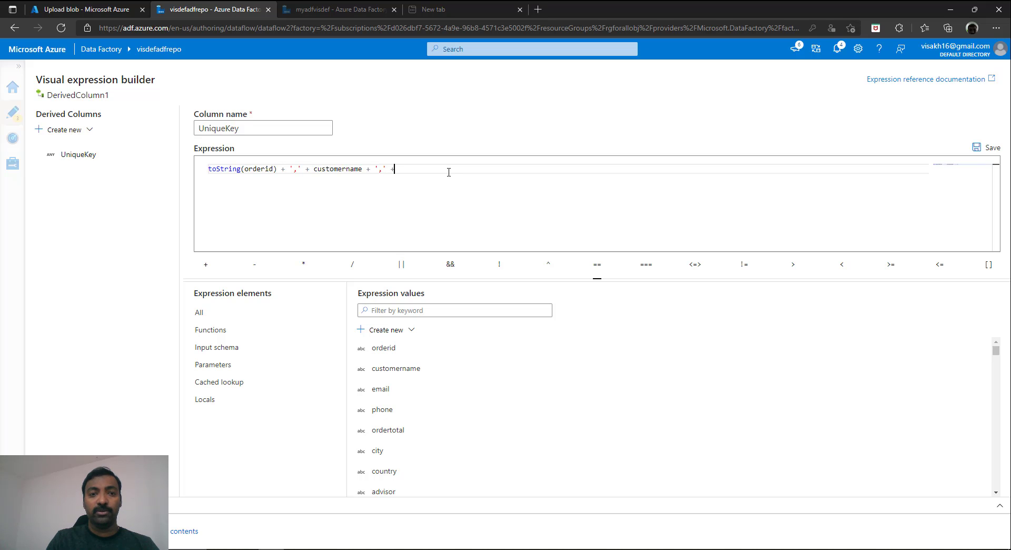
{"action": "type", "text": " +"}
{"action": "left_click", "coordinate": [389, 389]}
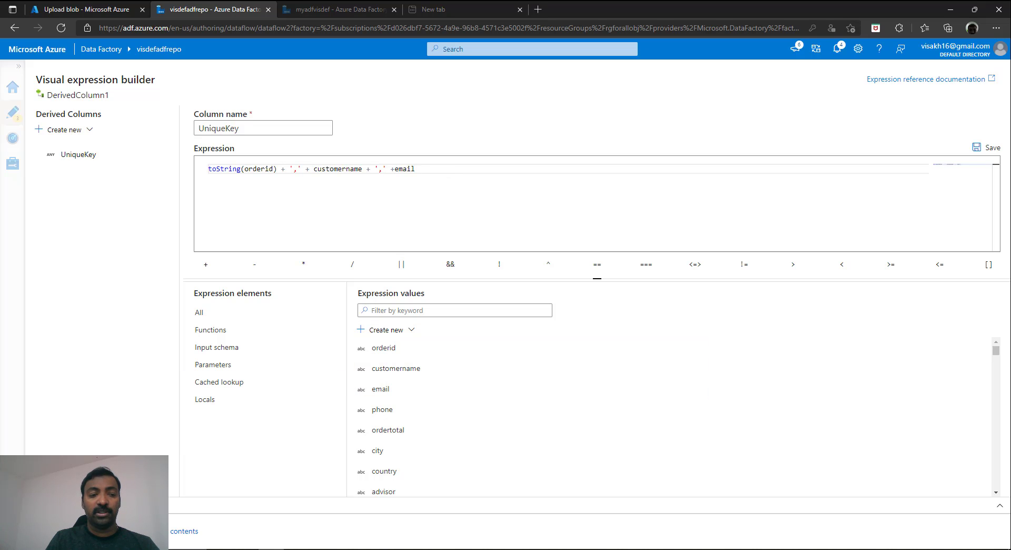
{"action": "left_click", "coordinate": [64, 531]}
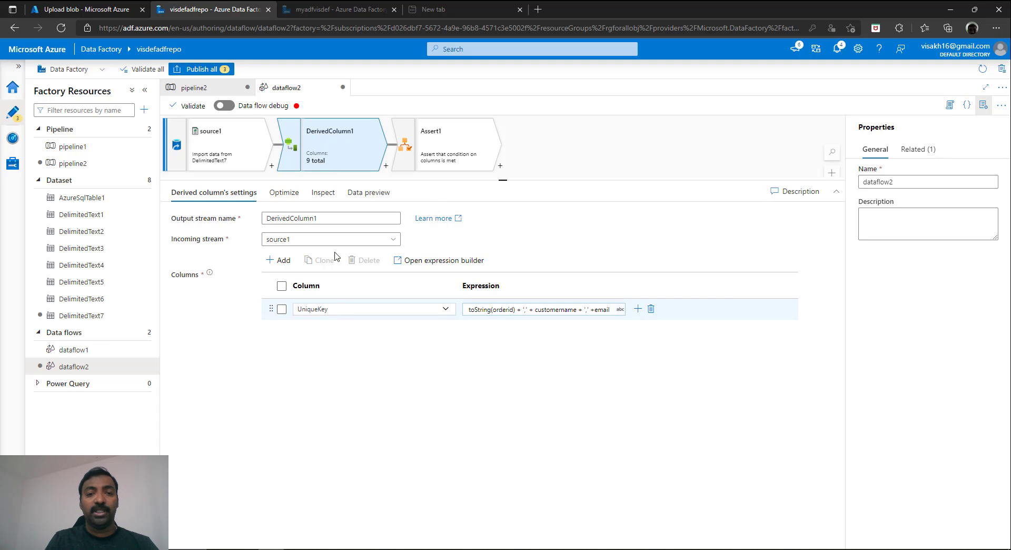
Step: Add a third assert to the Assert1 transformation and set its type to Expect unique
{"action": "left_click", "coordinate": [450, 145]}
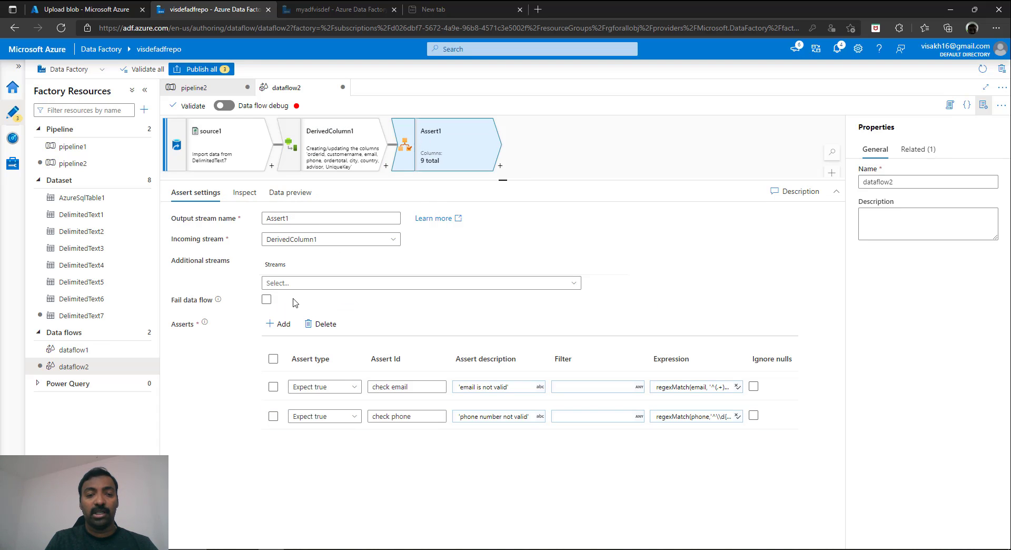
{"action": "left_click", "coordinate": [279, 323]}
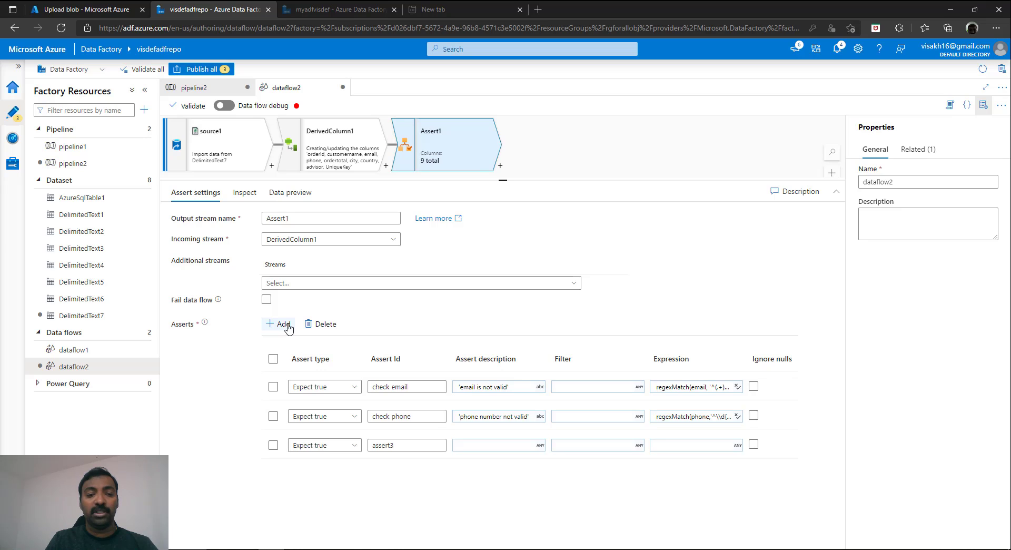
{"action": "left_click", "coordinate": [358, 450]}
{"action": "left_click", "coordinate": [320, 480]}
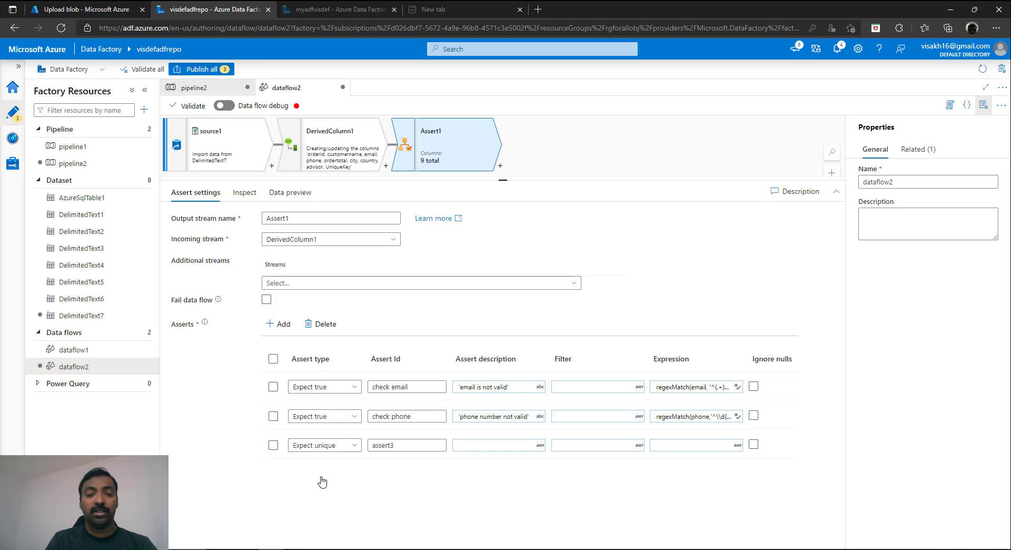
Step: Give the Expect unique assert the Id "duplicate entry" and the description 'entry is duplicated', including the single quotes
{"action": "left_click", "coordinate": [412, 444]}
{"action": "key", "text": "ctrl+a"}
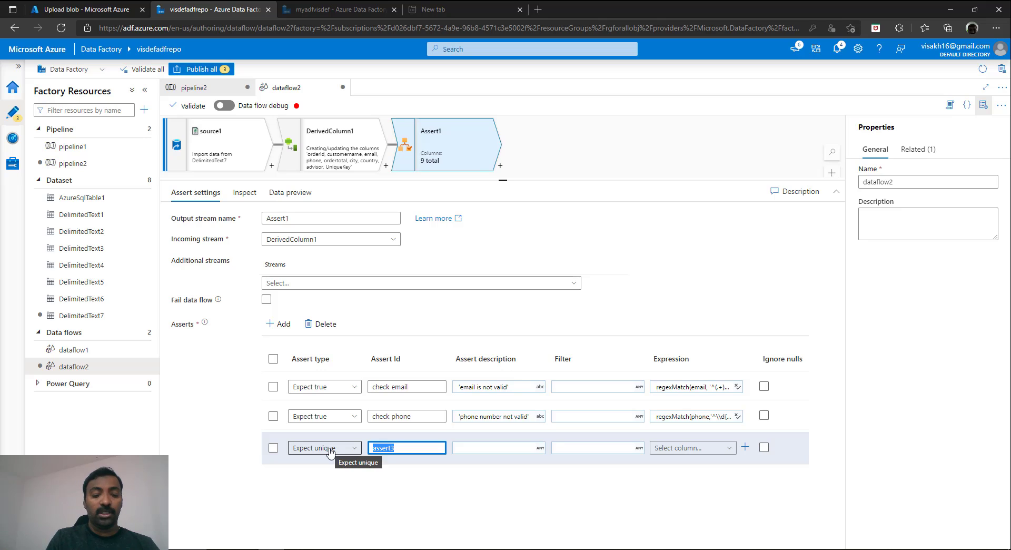
{"action": "type", "text": "duplicate entry"}
{"action": "left_click", "coordinate": [463, 447]}
{"action": "type", "text": "'en"}
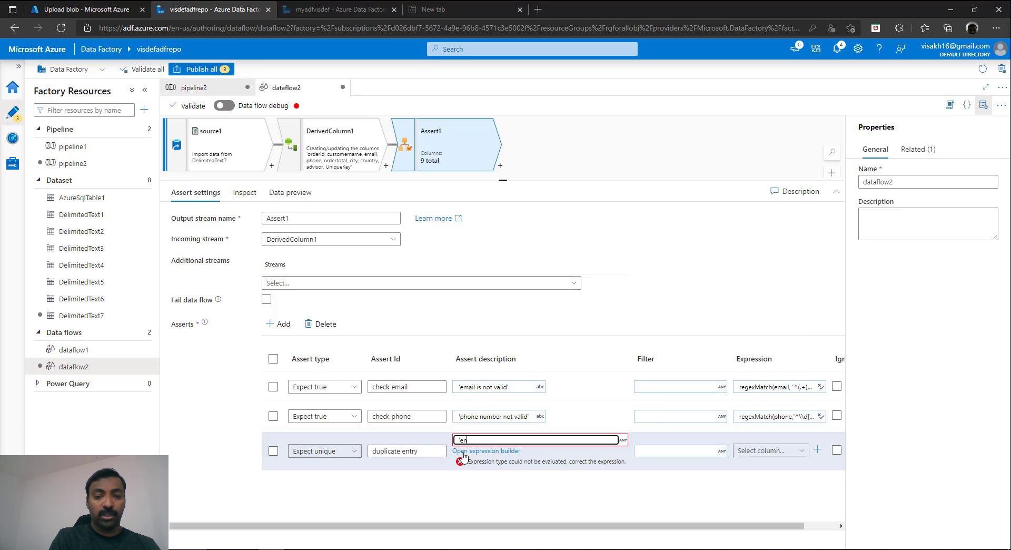
{"action": "type", "text": "try is du"}
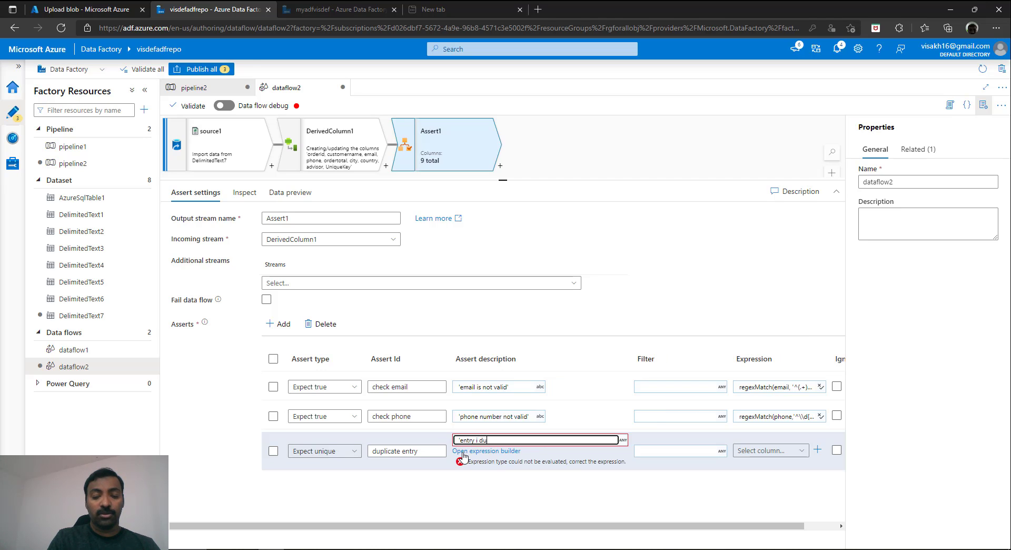
{"action": "type", "text": "plicated'"}
Step: Set UniqueKey as the column checked by the "duplicate entry" assert and add a fourth assert to Assert1
{"action": "left_click", "coordinate": [693, 448]}
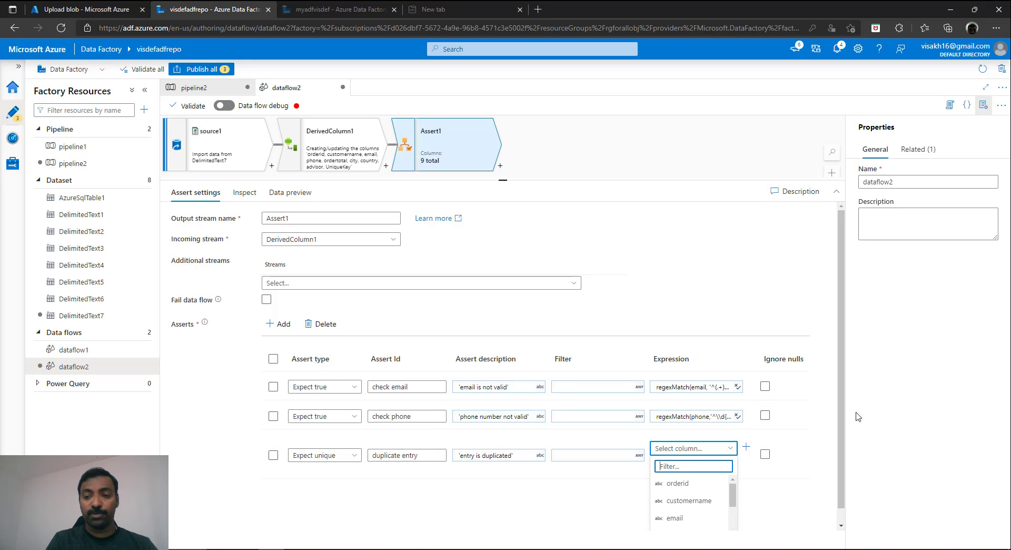
{"action": "left_click_drag", "start_coordinate": [842, 421], "coordinate": [832, 526]}
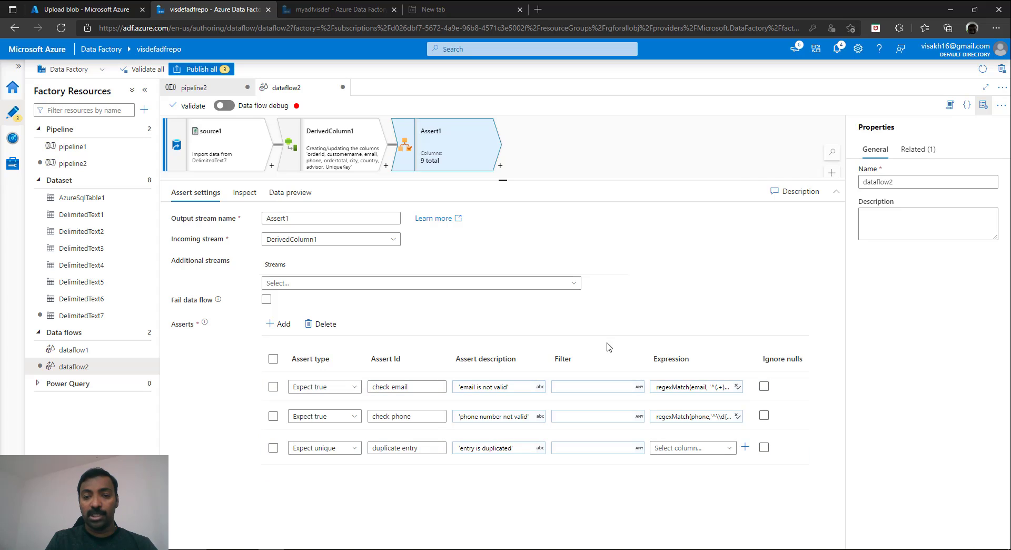
{"action": "left_click_drag", "start_coordinate": [504, 182], "coordinate": [497, 66]}
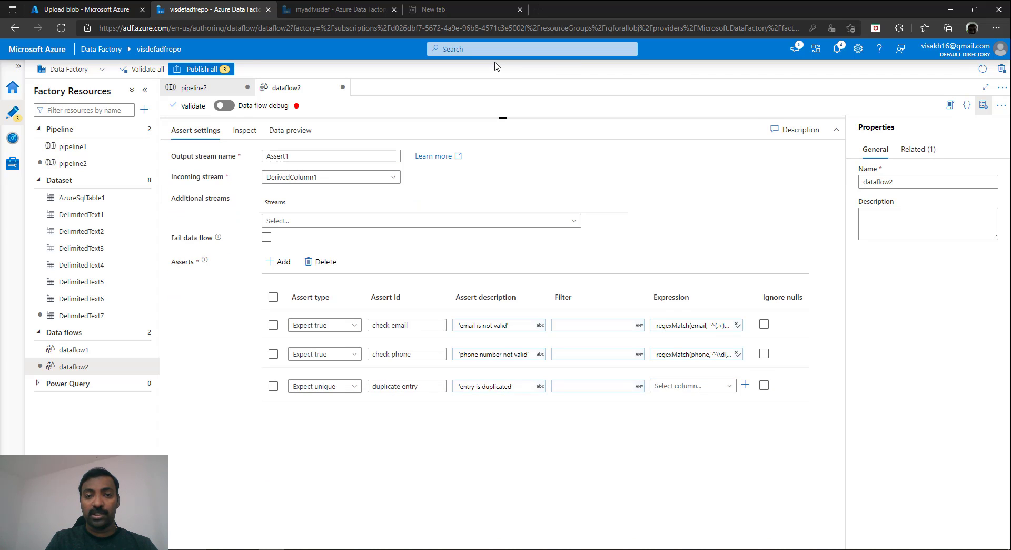
{"action": "left_click", "coordinate": [711, 388]}
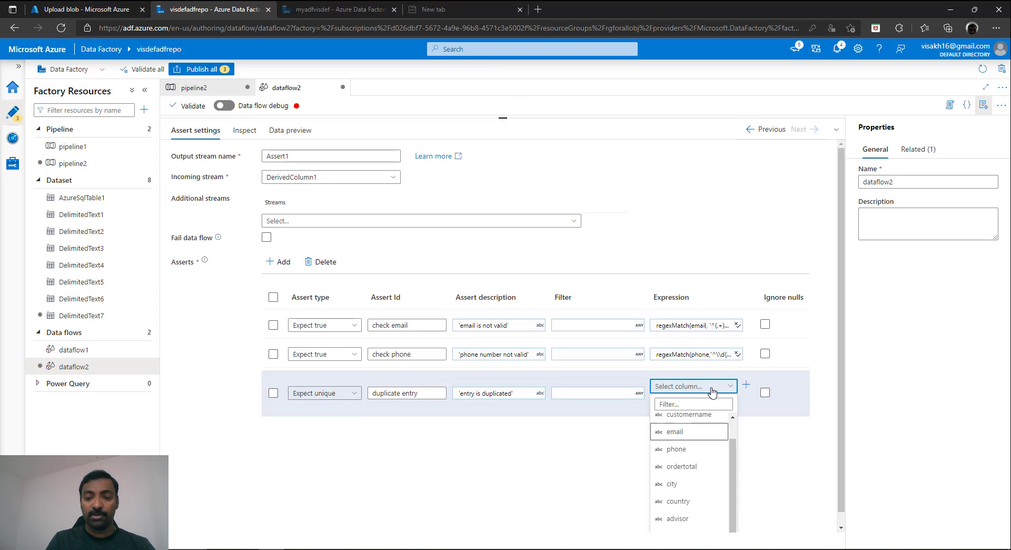
{"action": "left_click", "coordinate": [685, 415]}
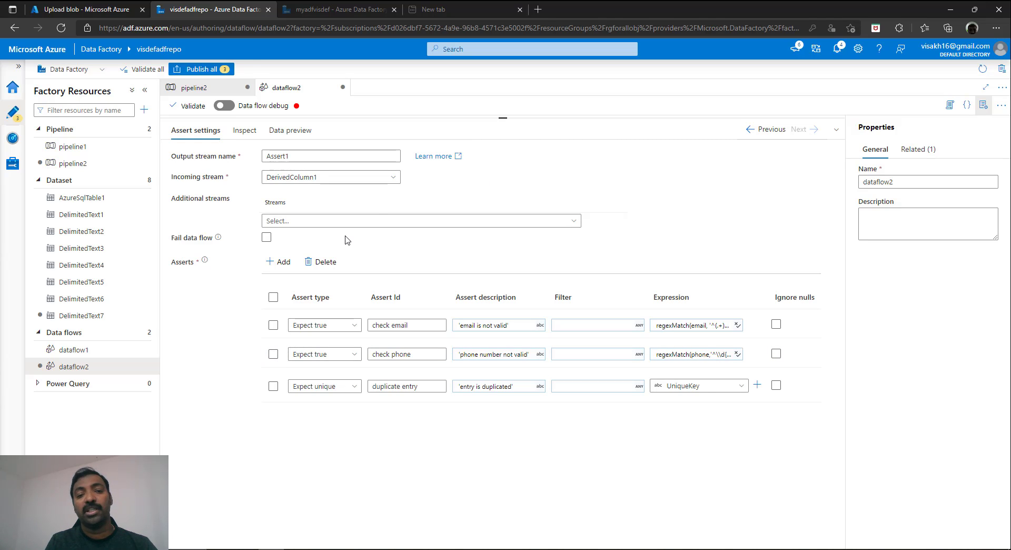
{"action": "left_click", "coordinate": [281, 262]}
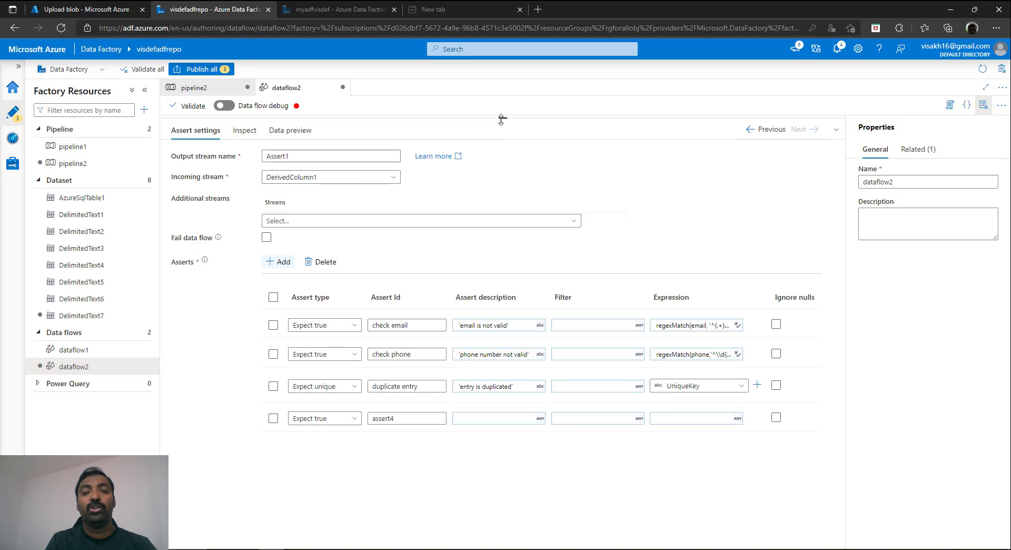
Step: Add a second source to the data flow and start a new Azure SQL Database dataset for it
{"action": "left_click_drag", "start_coordinate": [501, 119], "coordinate": [519, 329]}
{"action": "left_click", "coordinate": [261, 213]}
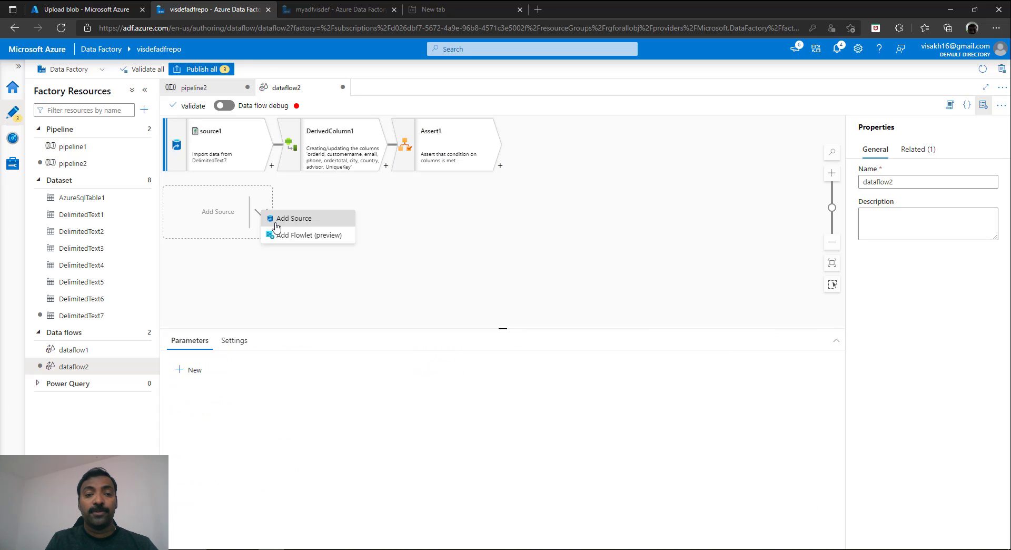
{"action": "left_click", "coordinate": [279, 220]}
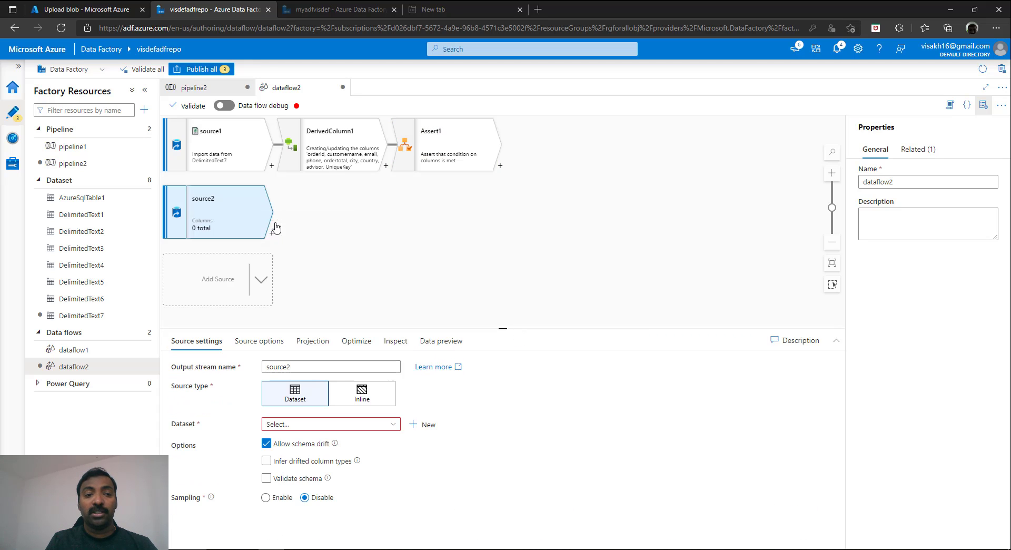
{"action": "left_click", "coordinate": [414, 424]}
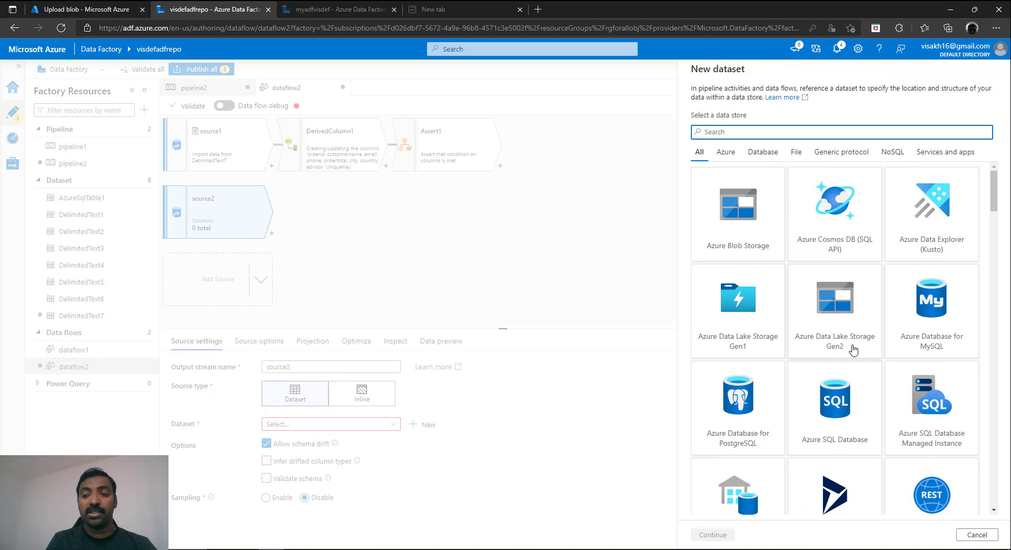
{"action": "left_click", "coordinate": [856, 411]}
{"action": "double_click", "coordinate": [856, 411]}
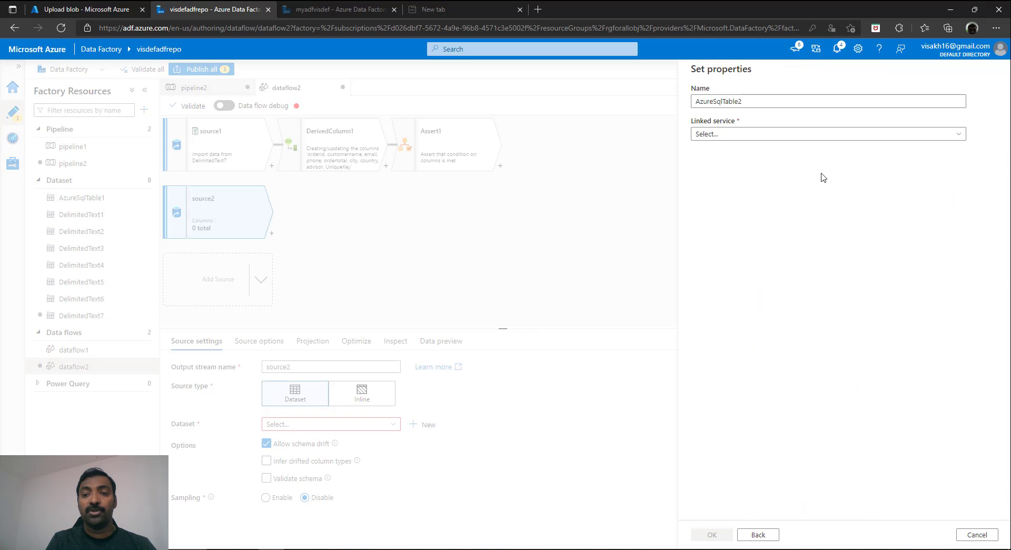
Step: Create a new linked service to the ABCBikes database on server myazdbinst in the Azure Pass - Sponsorship subscription, testing its connection first
{"action": "left_click", "coordinate": [792, 140]}
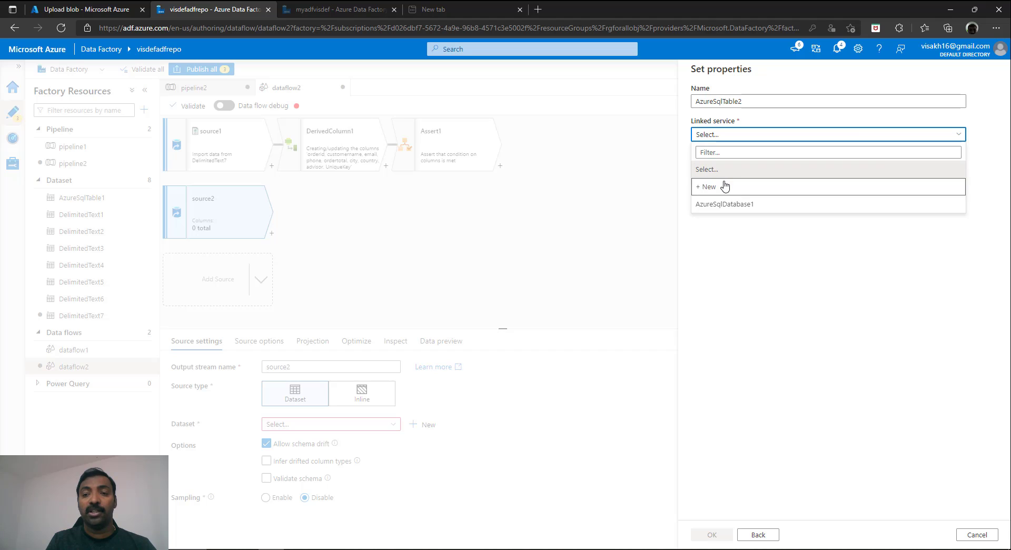
{"action": "left_click", "coordinate": [727, 184]}
{"action": "left_click", "coordinate": [775, 276]}
{"action": "left_click", "coordinate": [662, 307]}
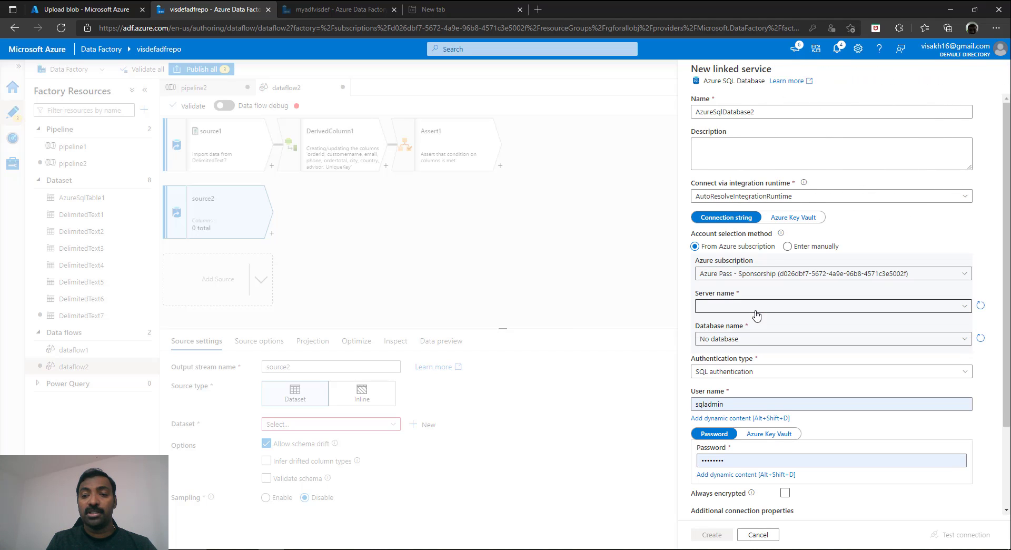
{"action": "left_click", "coordinate": [709, 307]}
{"action": "left_click", "coordinate": [756, 323]}
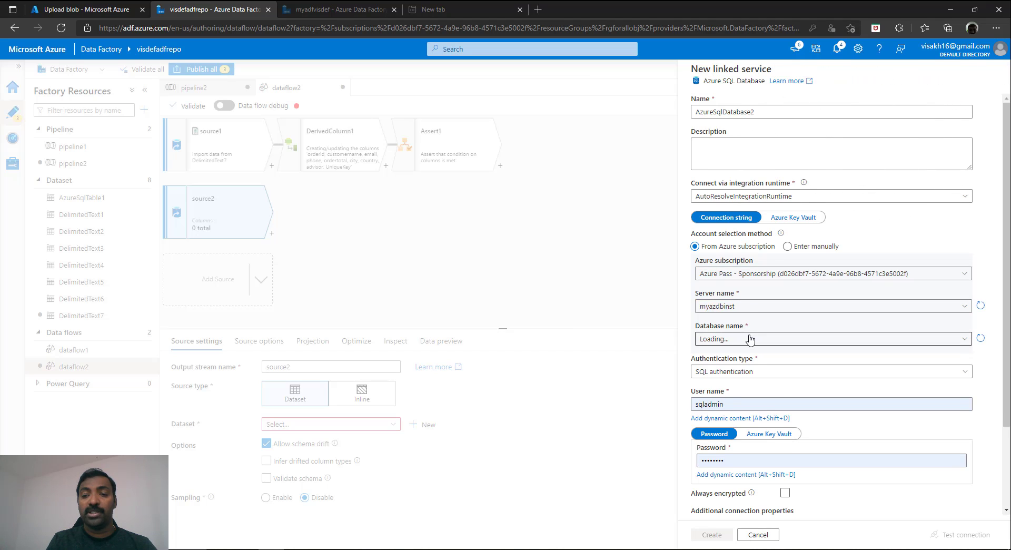
{"action": "left_click", "coordinate": [750, 339]}
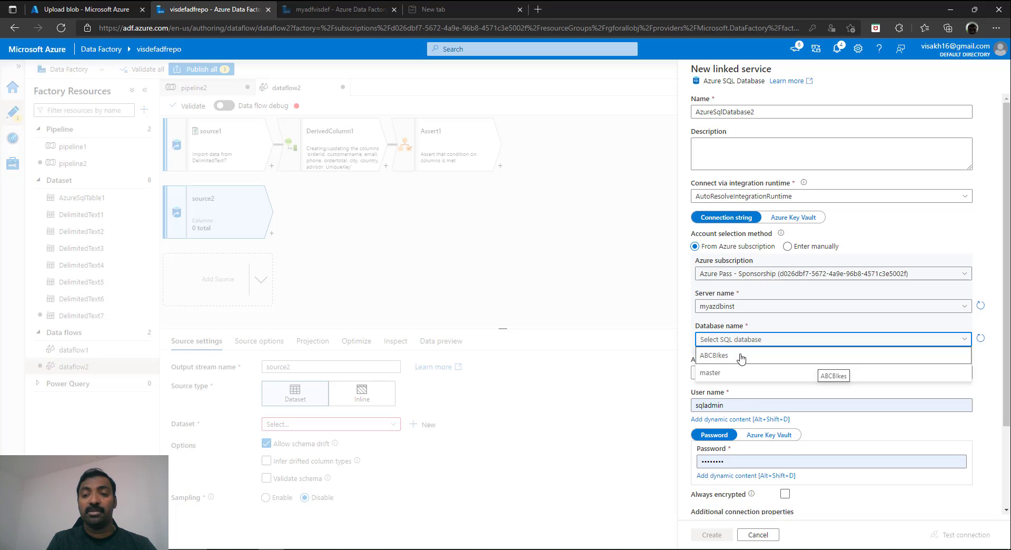
{"action": "left_click", "coordinate": [742, 356]}
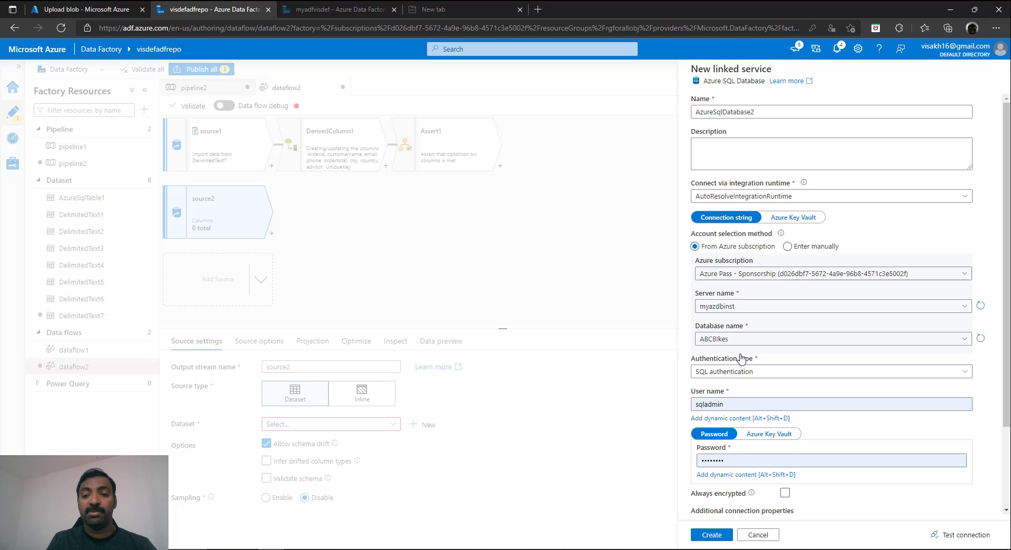
{"action": "left_click", "coordinate": [964, 535]}
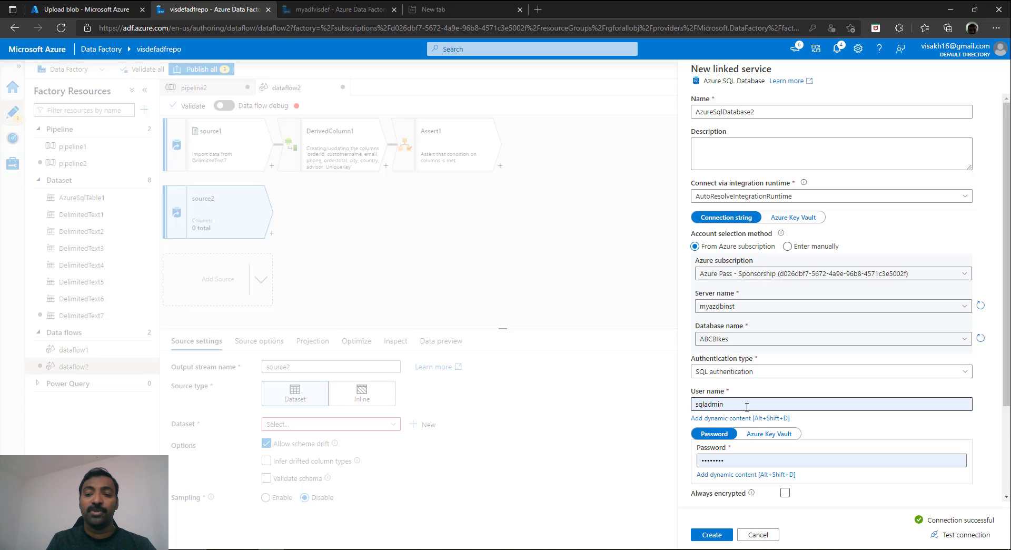
{"action": "left_click", "coordinate": [711, 535]}
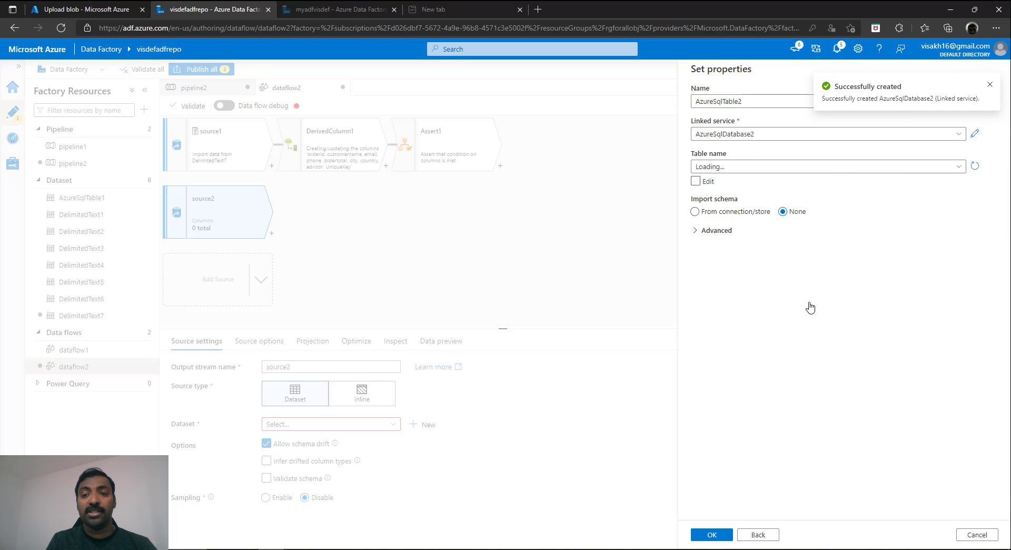
Step: Choose the dbo.staffs table for the new Azure SQL dataset and create it with its schema imported from the connection
{"action": "left_click", "coordinate": [853, 166]}
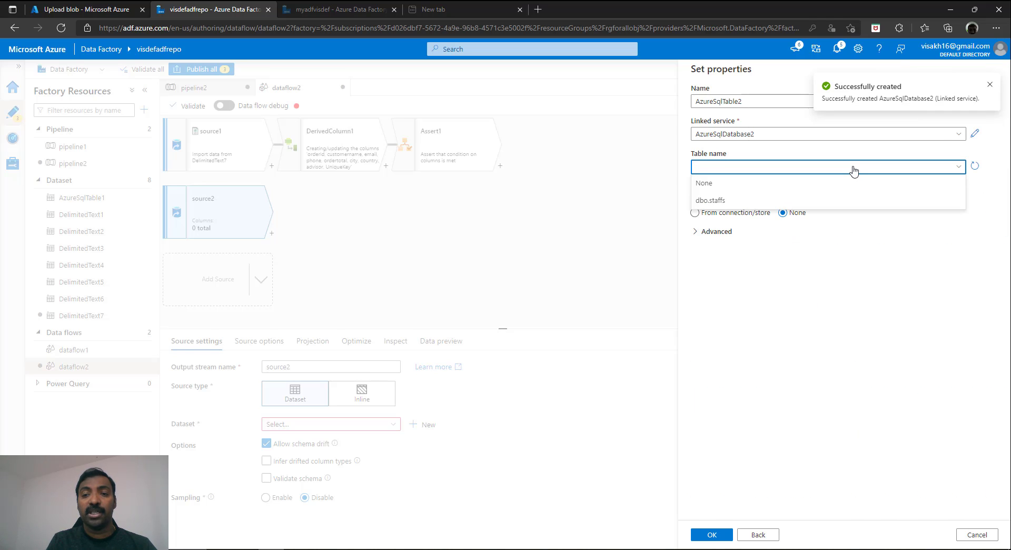
{"action": "left_click", "coordinate": [745, 200]}
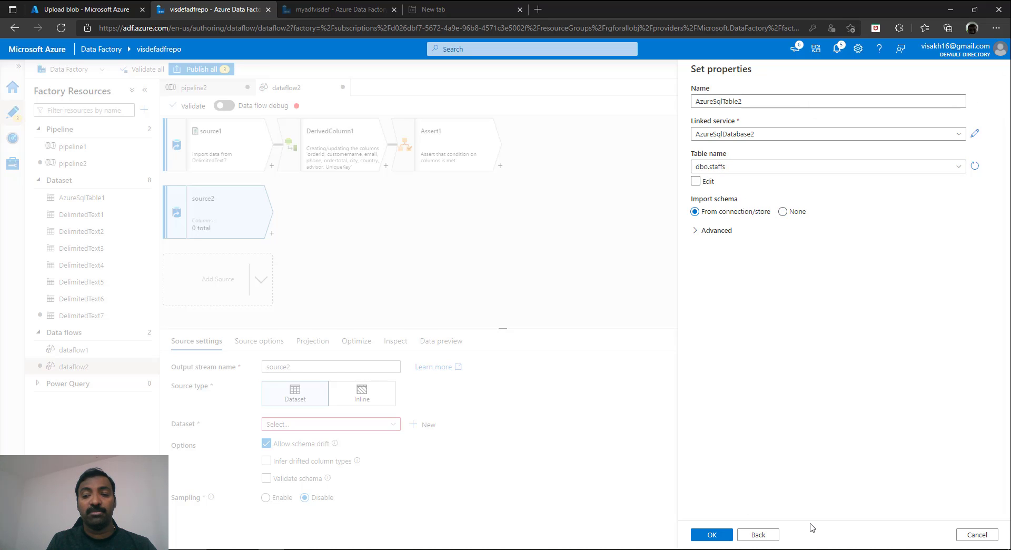
{"action": "left_click", "coordinate": [711, 534]}
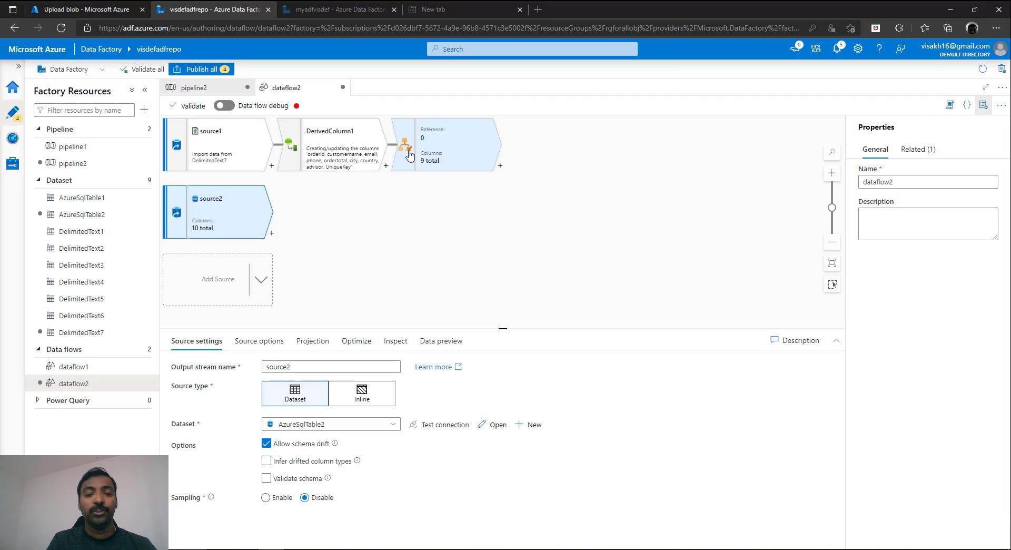
Step: Compare the advisor names in the FieldOrderDetails workbook in Excel with the first_name and last_name columns of the staffs results in SQL Server Management Studio
{"action": "key", "text": "alt+Tab"}
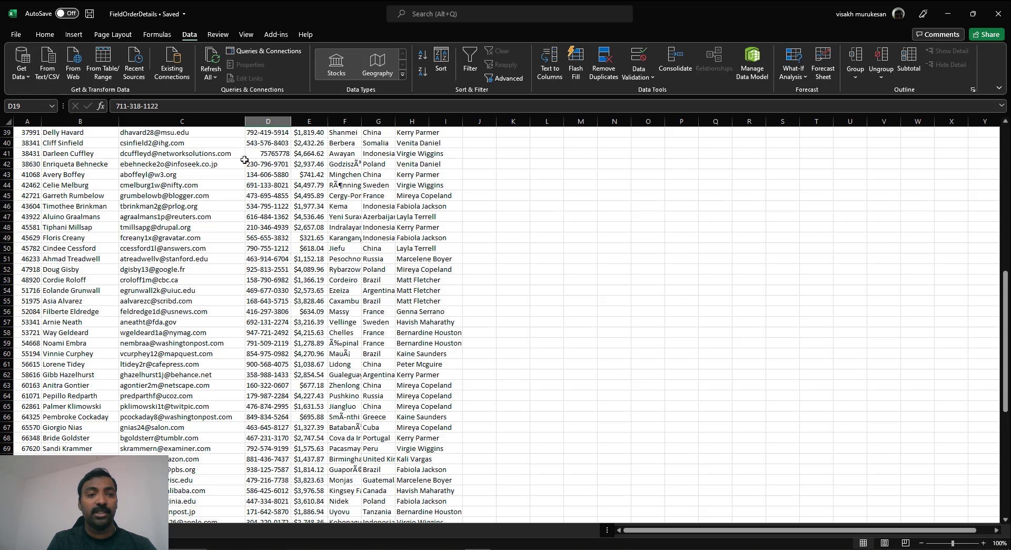
{"action": "left_click", "coordinate": [81, 139]}
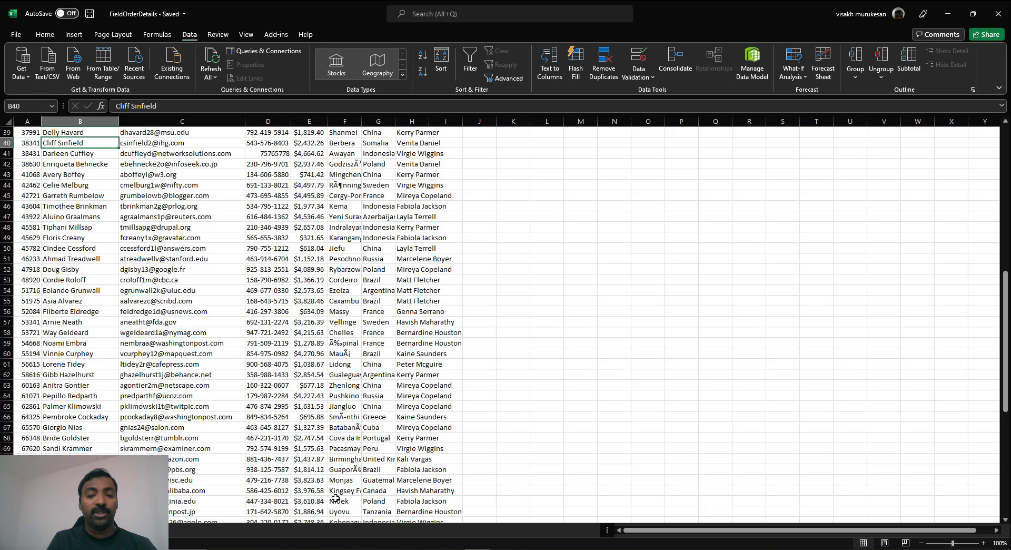
{"action": "left_click", "coordinate": [400, 549]}
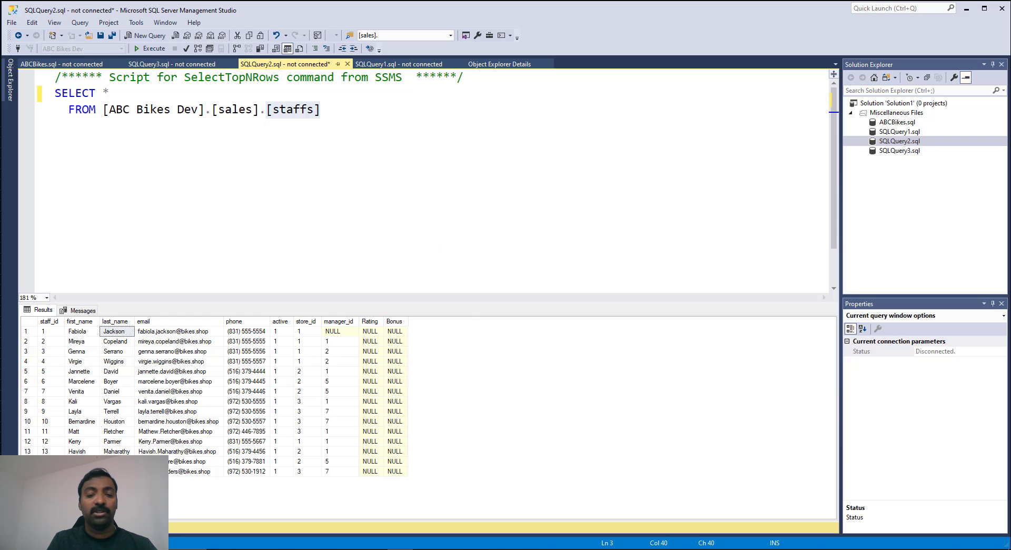
{"action": "left_click", "coordinate": [89, 332]}
{"action": "left_click", "coordinate": [117, 332]}
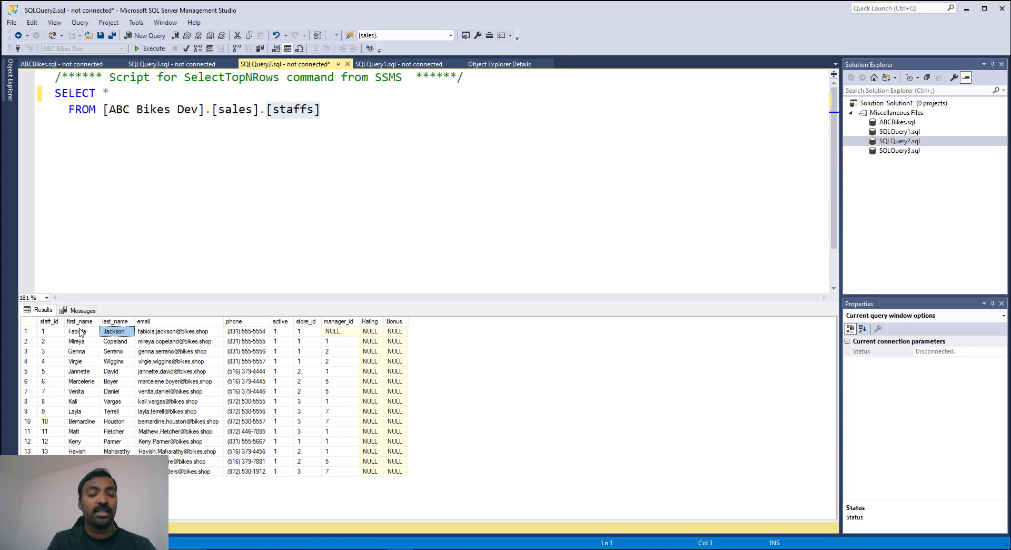
{"action": "left_click", "coordinate": [80, 329]}
{"action": "left_click", "coordinate": [115, 330]}
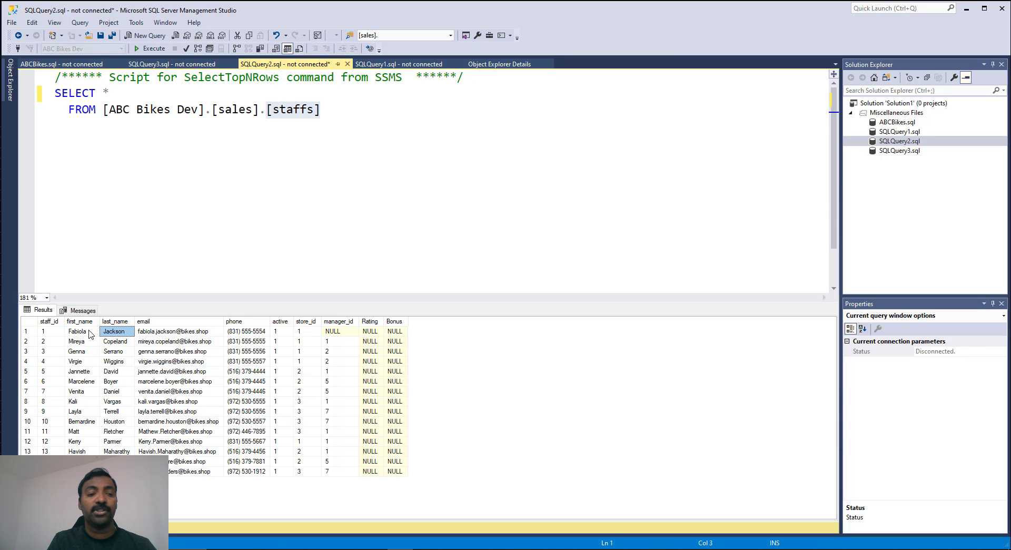
{"action": "left_click", "coordinate": [88, 333]}
{"action": "left_click", "coordinate": [117, 331]}
{"action": "left_click", "coordinate": [86, 331]}
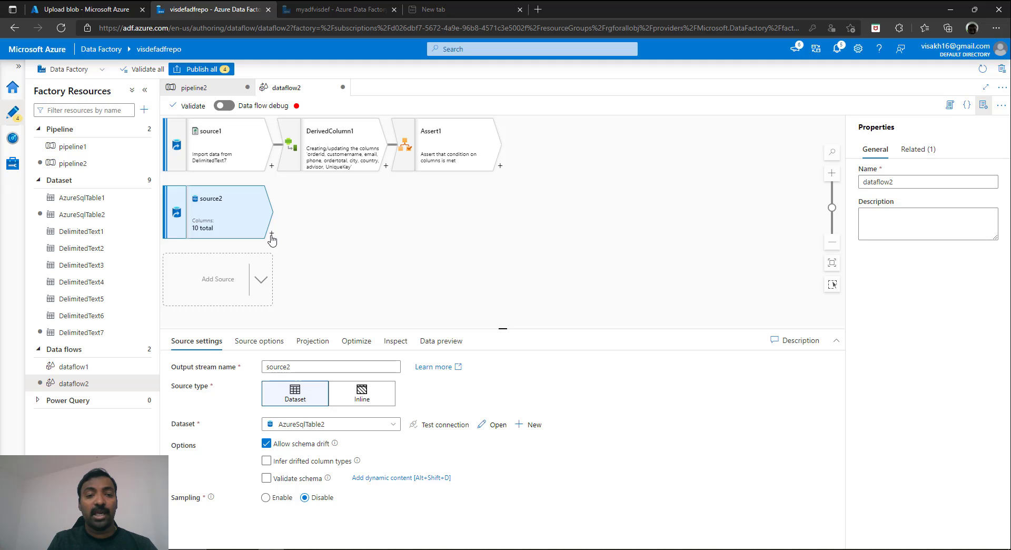
Step: In the Data Factory data flow, add a Derived Column transformation after source2 and name its new column AdvisorName
{"action": "left_click", "coordinate": [272, 234]}
{"action": "left_click", "coordinate": [316, 411]}
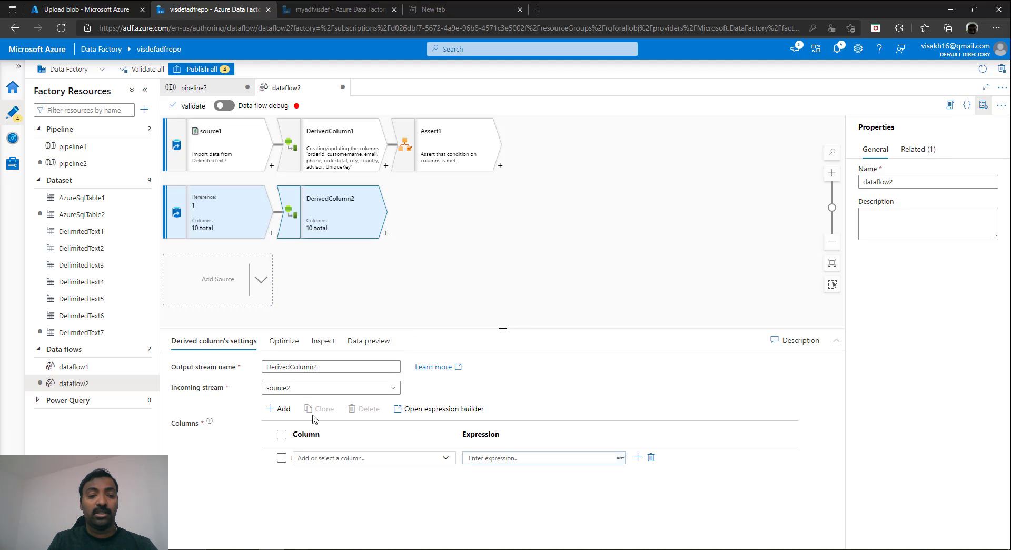
{"action": "left_click", "coordinate": [326, 457]}
{"action": "type", "text": "AdvisorName"}
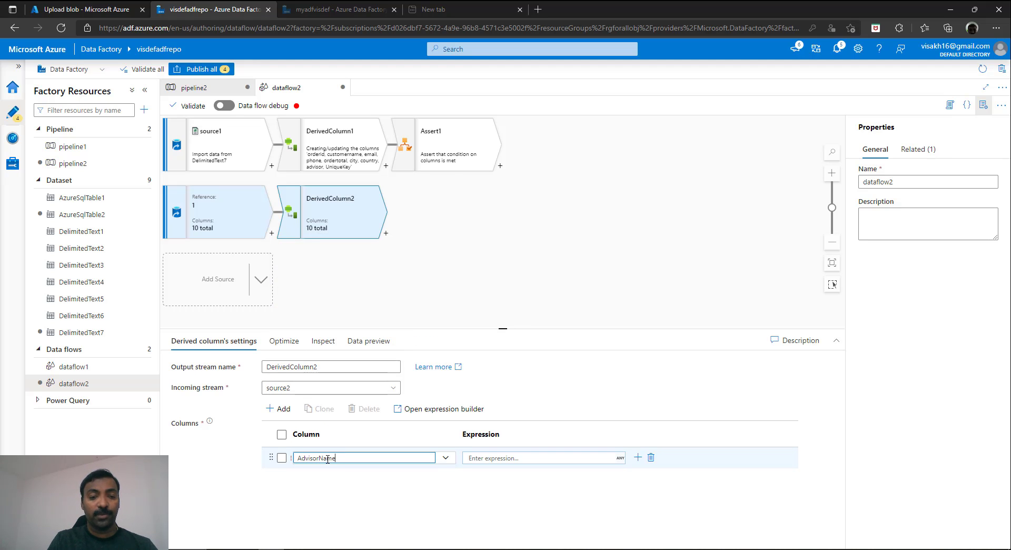
Step: Build the AdvisorName expression first_name + ' ' + last_name in the expression builder and save it
{"action": "left_click", "coordinate": [620, 456]}
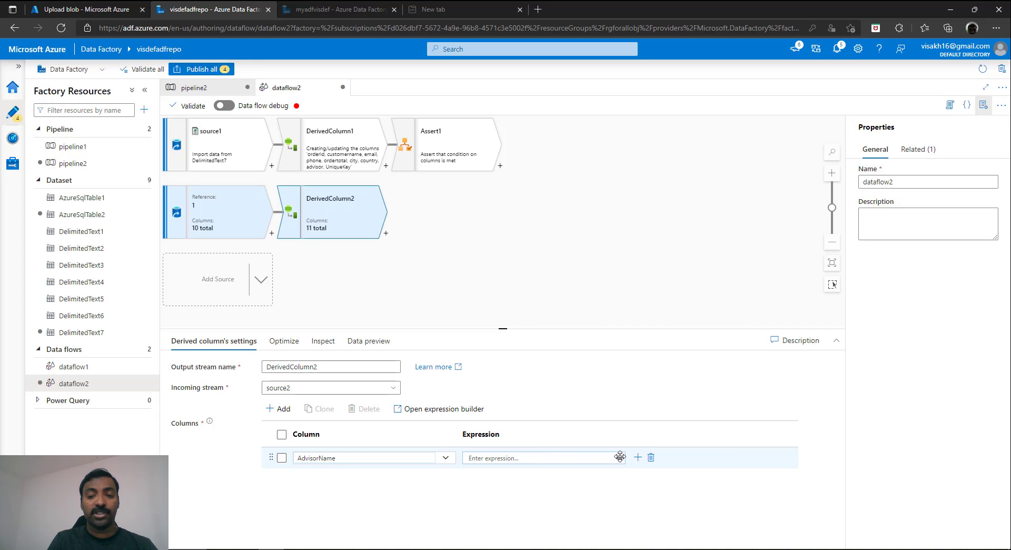
{"action": "left_click", "coordinate": [620, 457]}
{"action": "left_click", "coordinate": [387, 369]}
{"action": "type", "text": "+"}
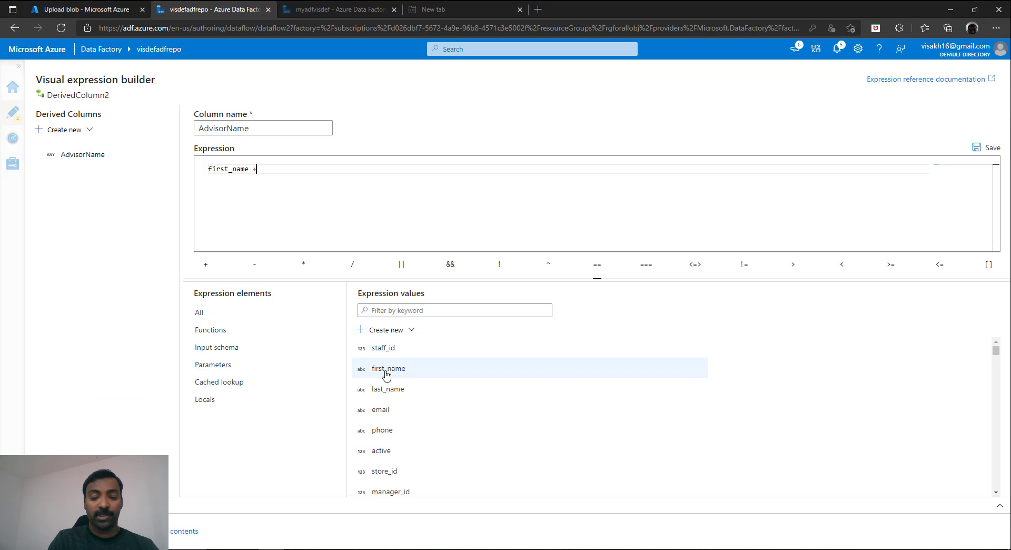
{"action": "type", "text": " ' ' +"}
{"action": "left_click", "coordinate": [398, 392]}
{"action": "left_click", "coordinate": [67, 531]}
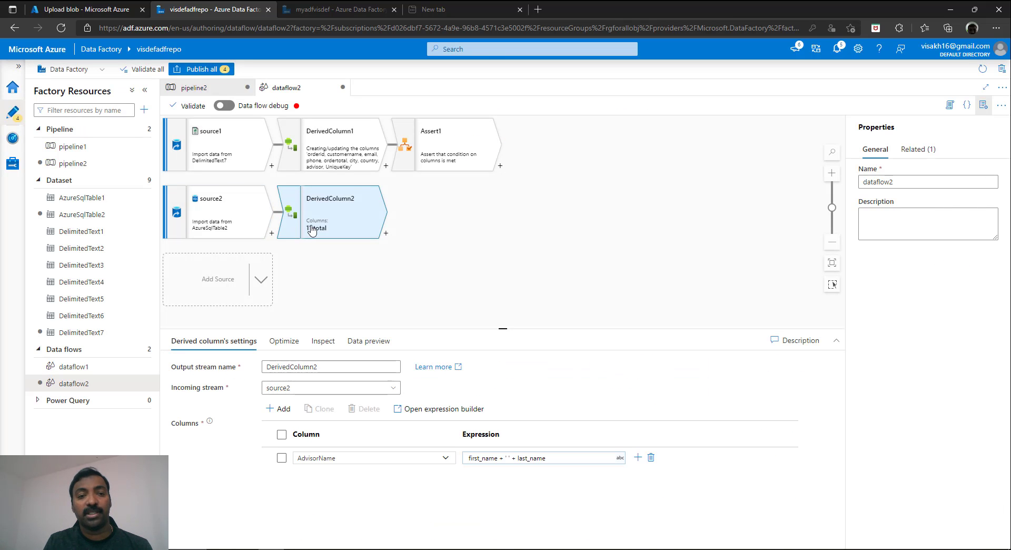
Step: Set DerivedColumn2 as an additional stream of the Assert1 transformation and add another assert
{"action": "left_click", "coordinate": [429, 146]}
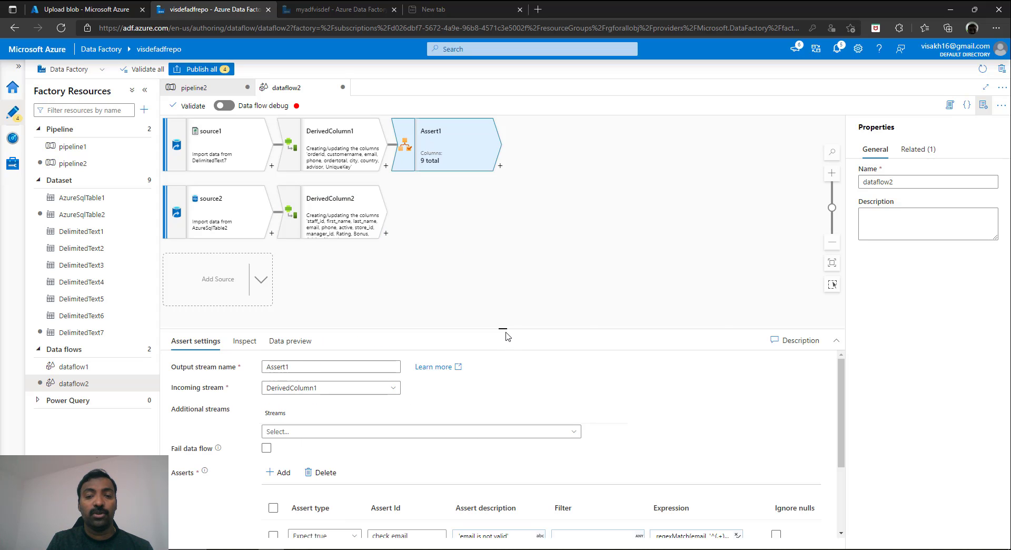
{"action": "left_click_drag", "start_coordinate": [504, 329], "coordinate": [503, 195]}
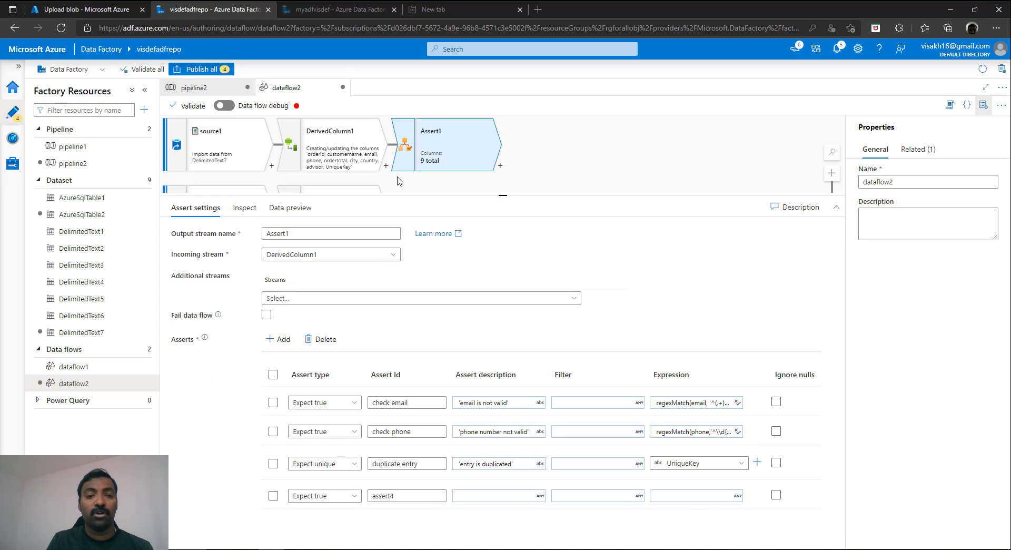
{"action": "left_click", "coordinate": [361, 298]}
{"action": "left_click", "coordinate": [326, 316]}
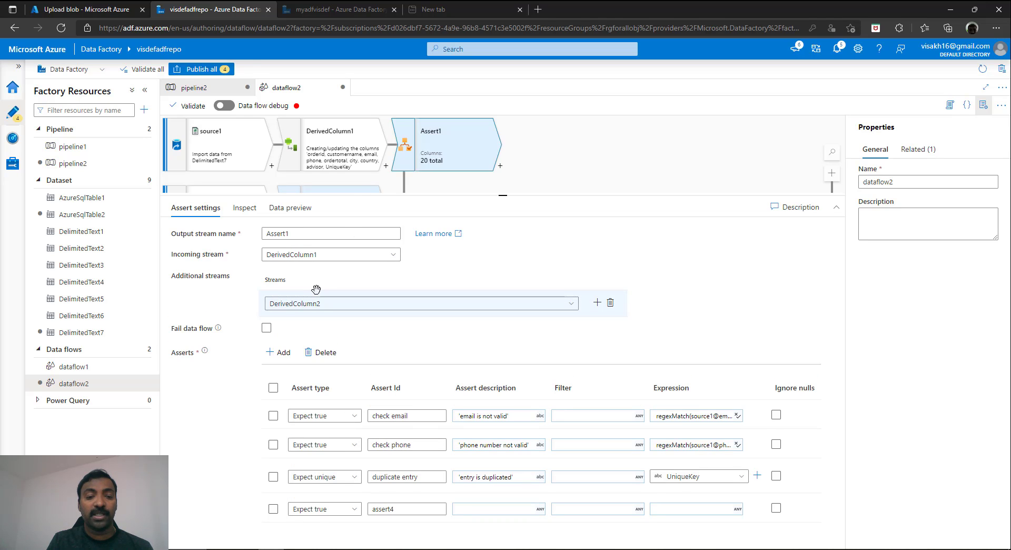
{"action": "left_click", "coordinate": [285, 352]}
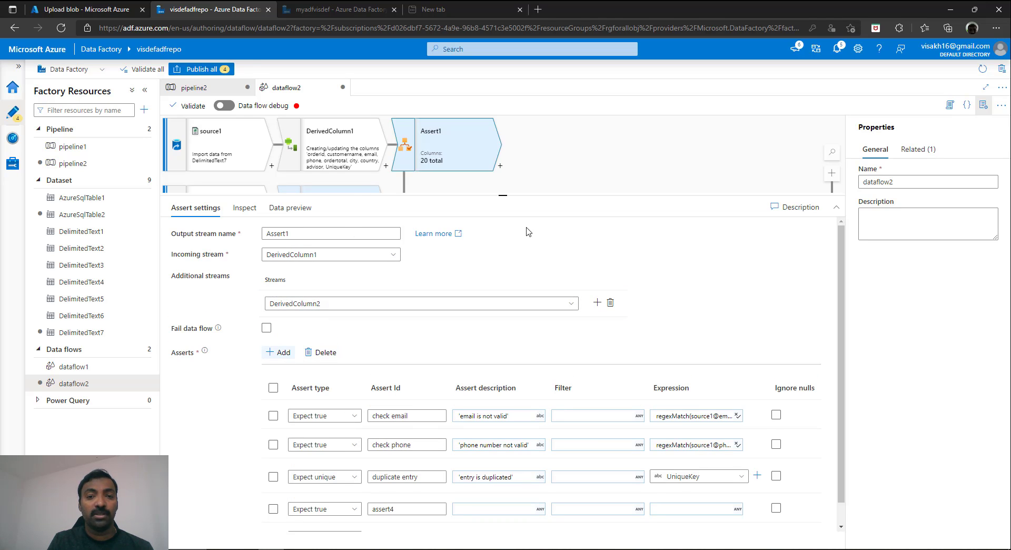
Step: Set the assert5 row's assert type to Expect exists and delete the unused assert4 row
{"action": "left_click", "coordinate": [502, 196]}
{"action": "left_click", "coordinate": [346, 463]}
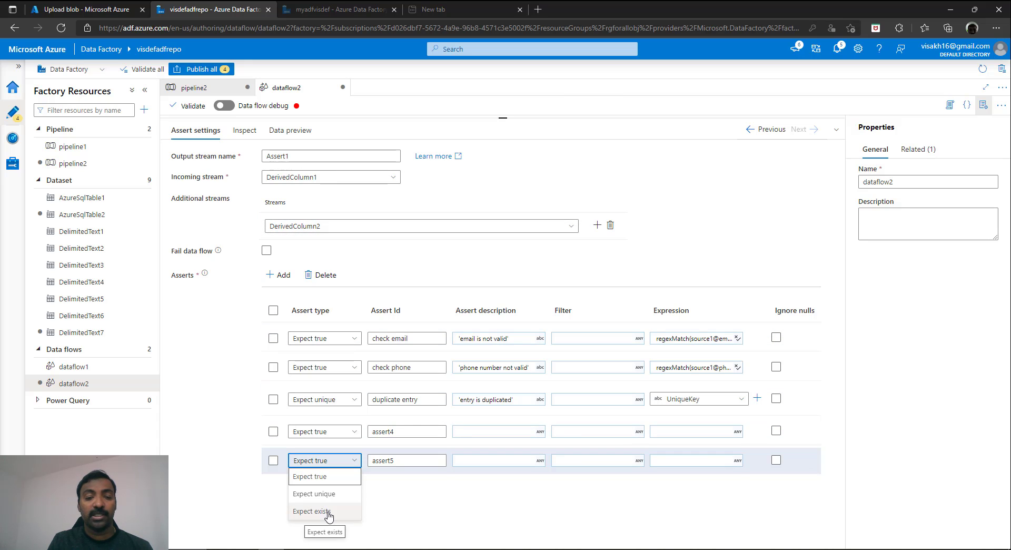
{"action": "left_click", "coordinate": [328, 512]}
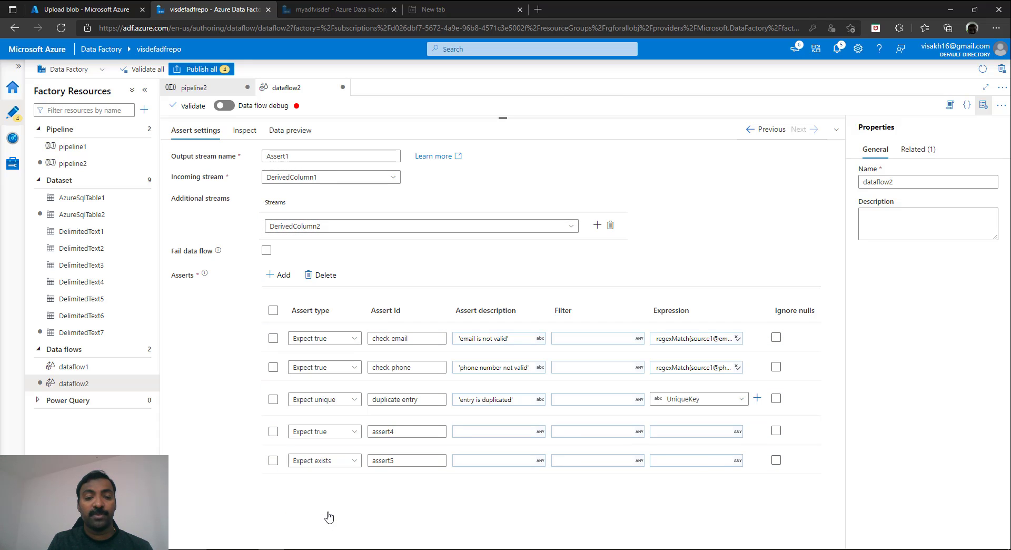
{"action": "double_click", "coordinate": [405, 432]}
{"action": "key", "text": "BackSpace"}
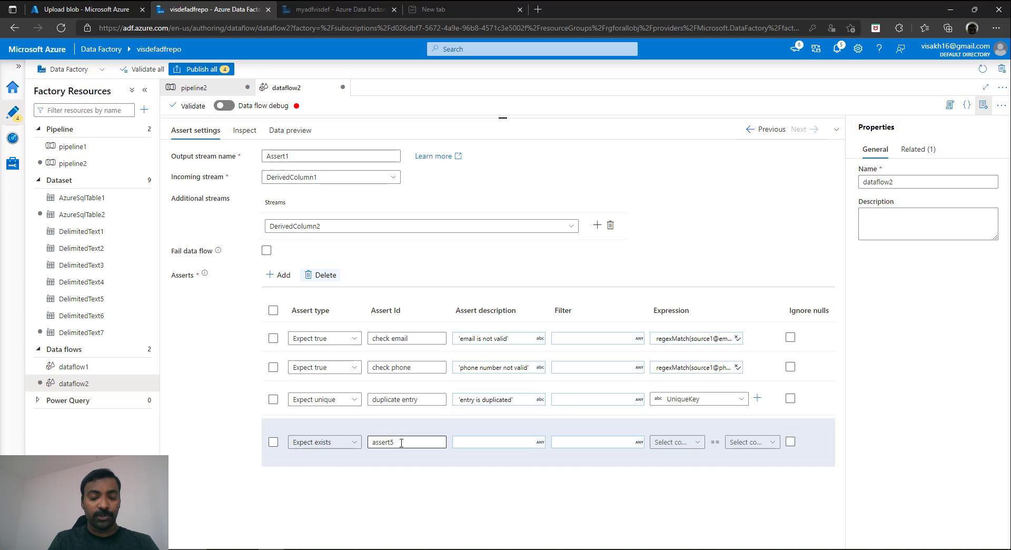
Step: Give the Expect exists assert the ID Invalid Advisor and the description 'advisor doesnt exist'
{"action": "left_click_drag", "start_coordinate": [403, 442], "coordinate": [338, 456]}
{"action": "key", "text": "BackSpace"}
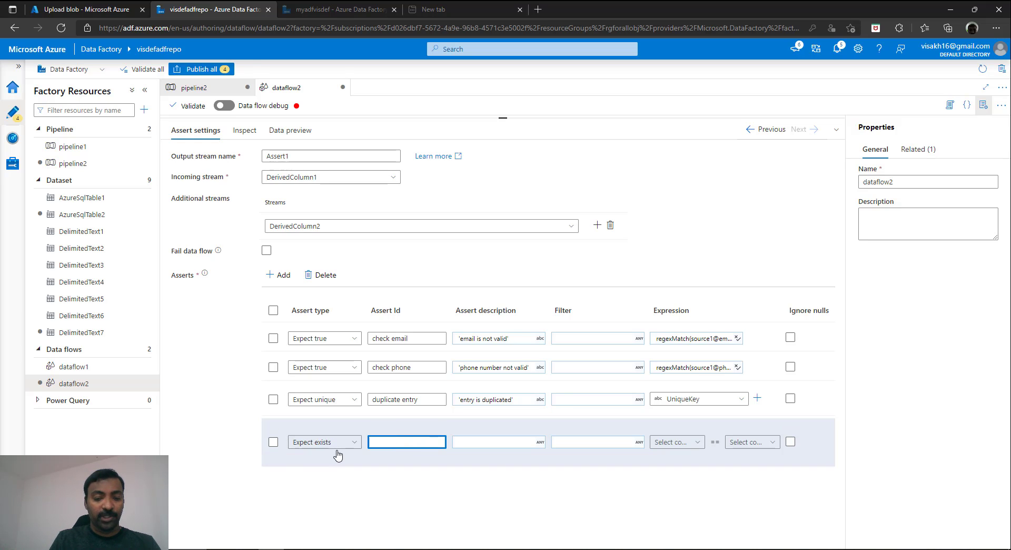
{"action": "type", "text": "Invalid Advisor"}
{"action": "left_click", "coordinate": [501, 442]}
{"action": "type", "text": "'advisor"}
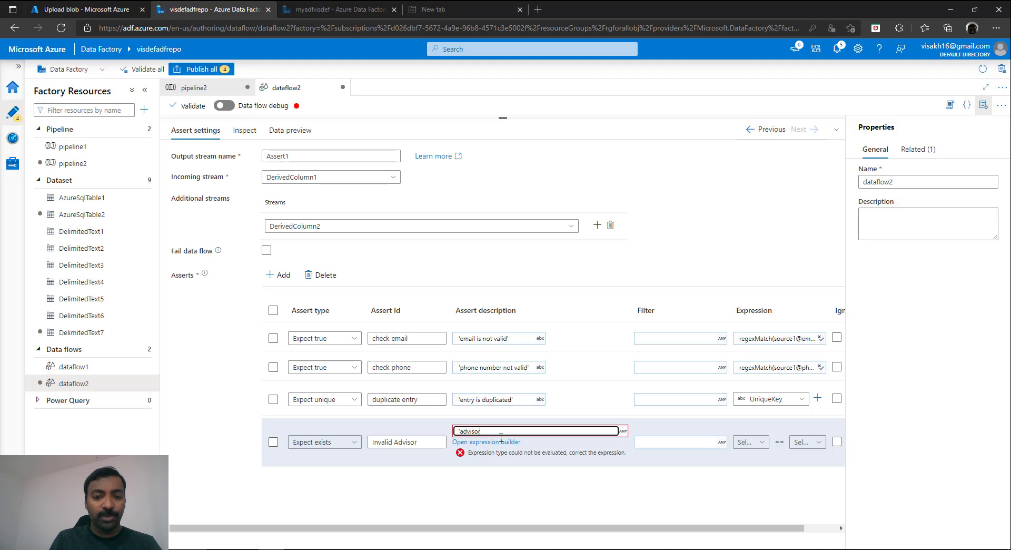
{"action": "type", "text": " doesnt  exist'"}
Step: Set the Invalid Advisor assert's expression to compare the advisor column with the AdvisorName column
{"action": "left_click", "coordinate": [705, 447]}
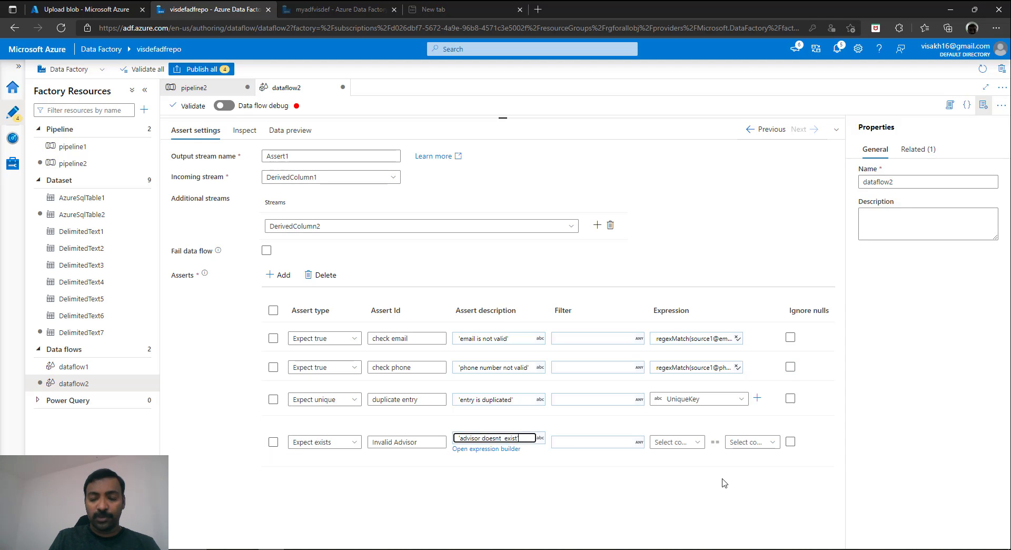
{"action": "left_click", "coordinate": [704, 446]}
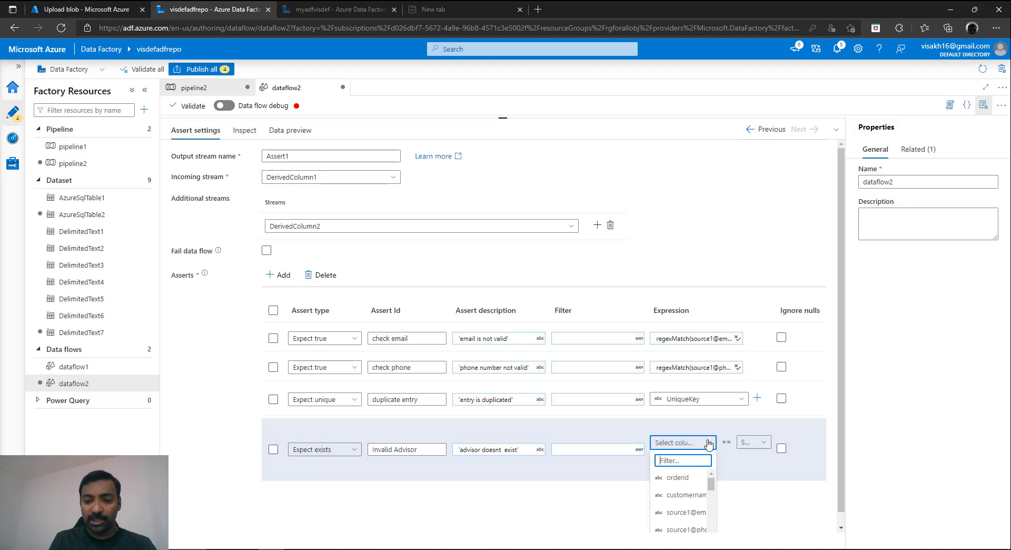
{"action": "left_click", "coordinate": [842, 423]}
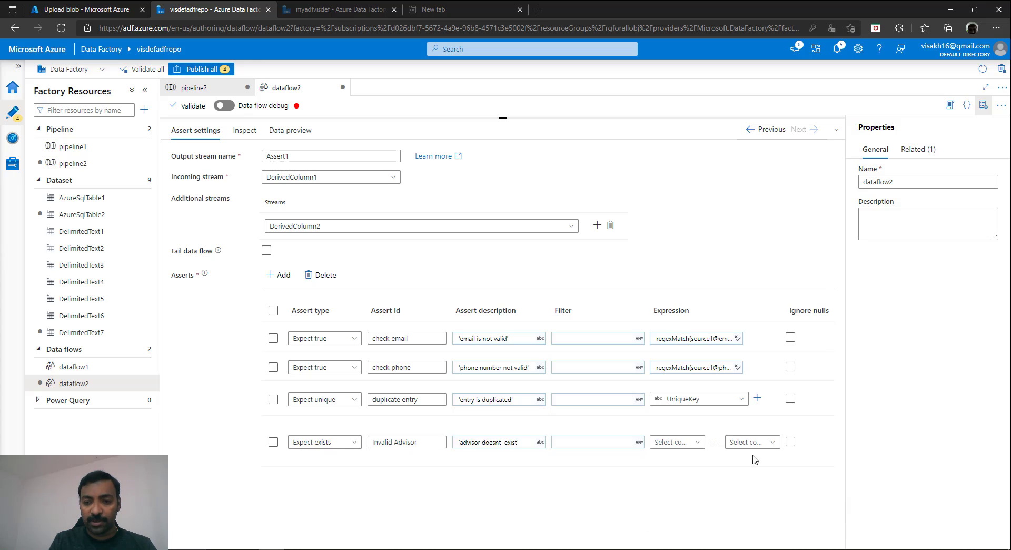
{"action": "left_click", "coordinate": [698, 447]}
{"action": "scroll", "coordinate": [693, 492], "scroll_direction": "down", "scroll_amount": 3}
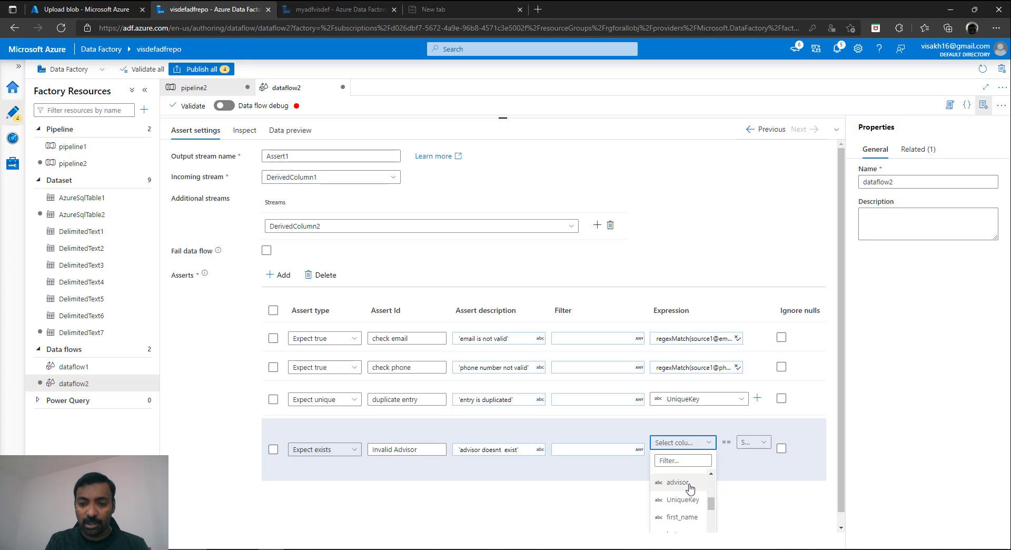
{"action": "left_click", "coordinate": [685, 488]}
{"action": "left_click", "coordinate": [770, 444]}
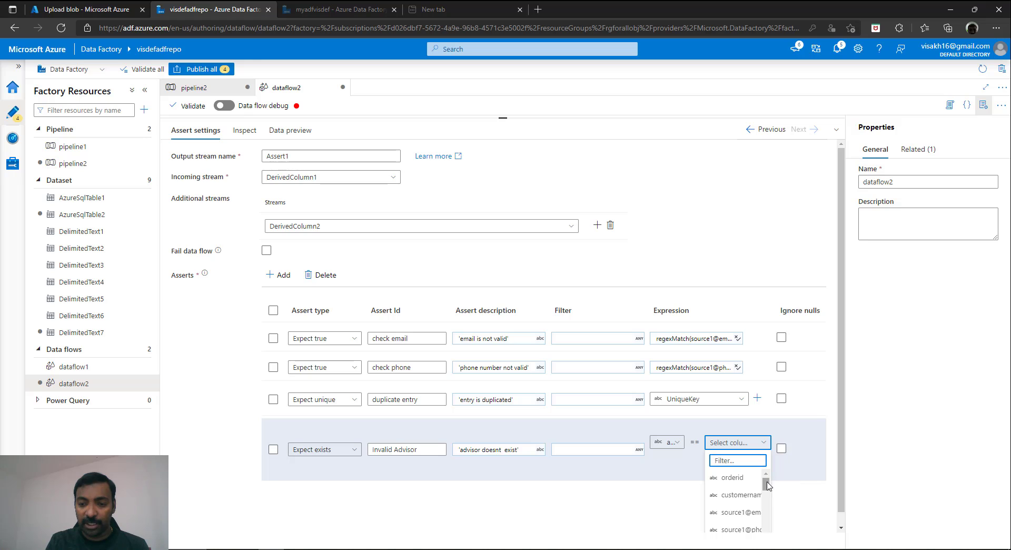
{"action": "scroll", "coordinate": [754, 492], "scroll_direction": "down", "scroll_amount": 3}
{"action": "left_click", "coordinate": [754, 491]}
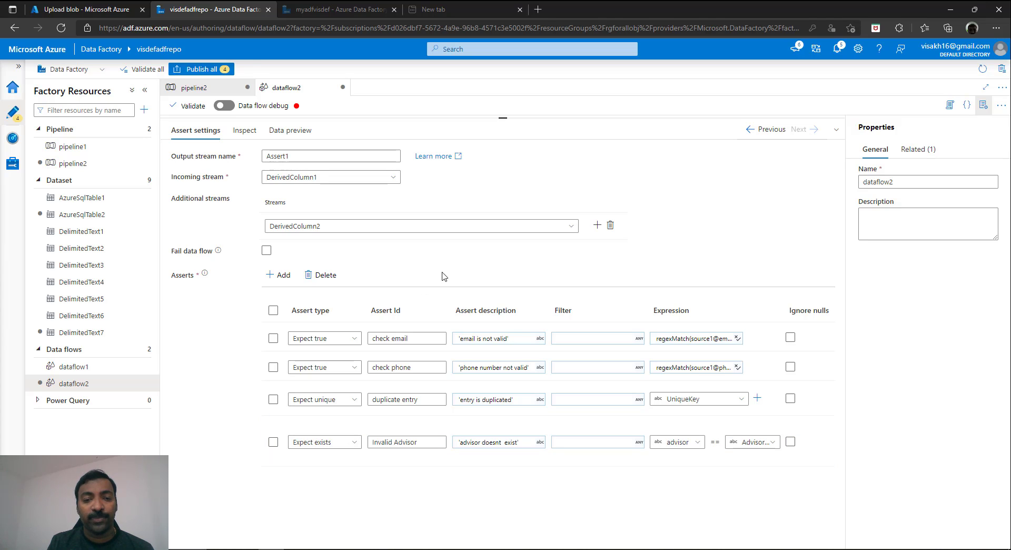
{"action": "triple_click", "coordinate": [413, 340]}
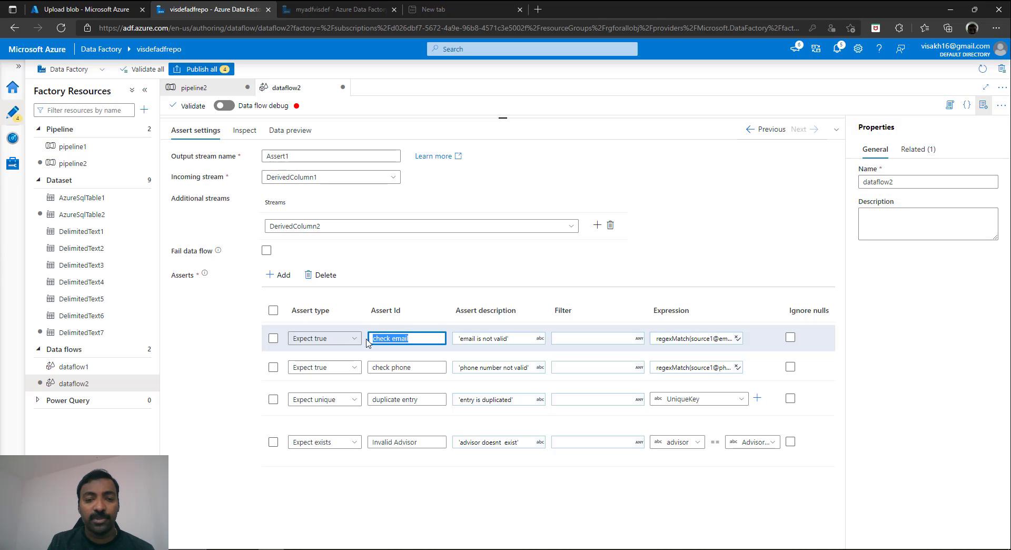
{"action": "triple_click", "coordinate": [419, 367]}
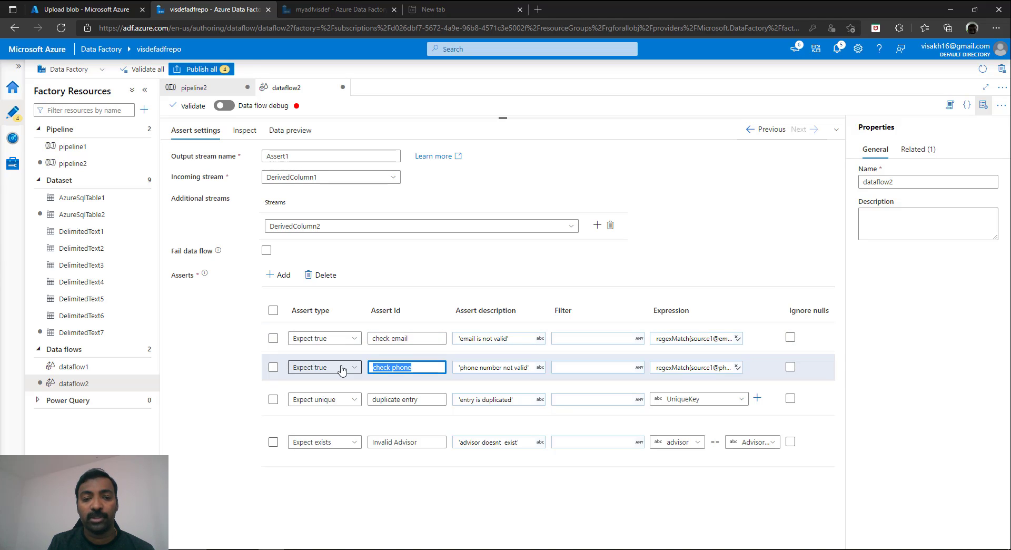
{"action": "left_click", "coordinate": [519, 339]}
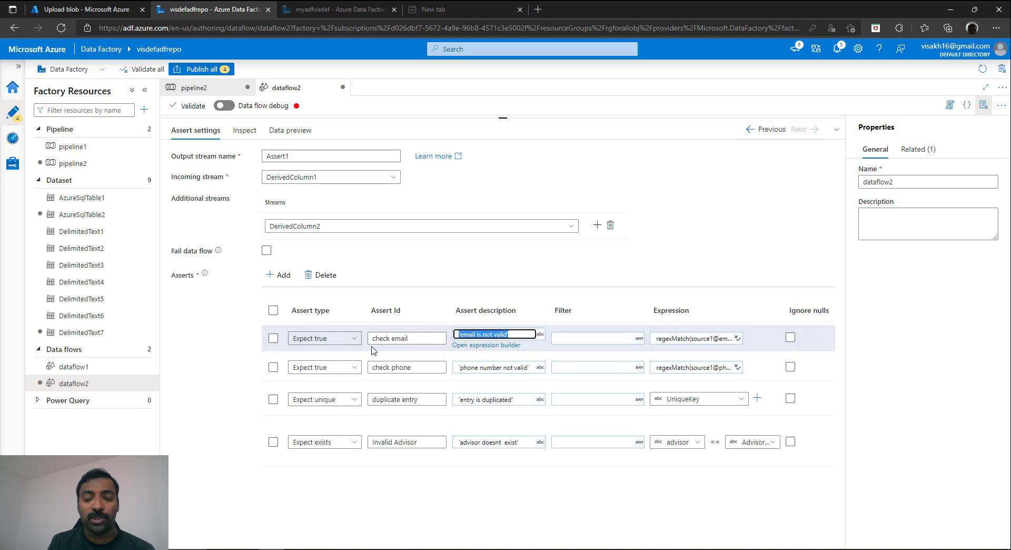
Step: Add a Derived Column transformation after Assert1 and name its new column totalerrors
{"action": "left_click_drag", "start_coordinate": [503, 117], "coordinate": [503, 278]}
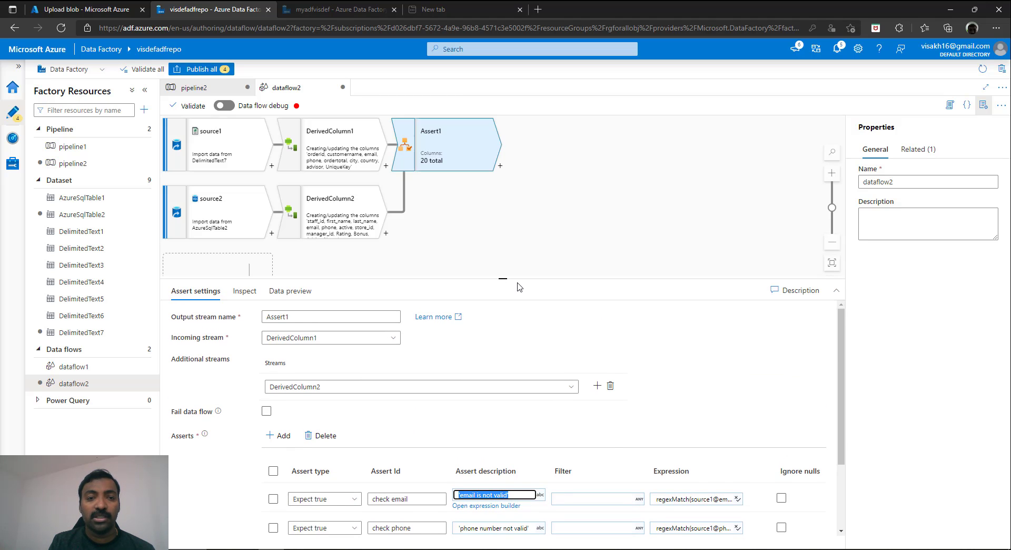
{"action": "left_click", "coordinate": [501, 167]}
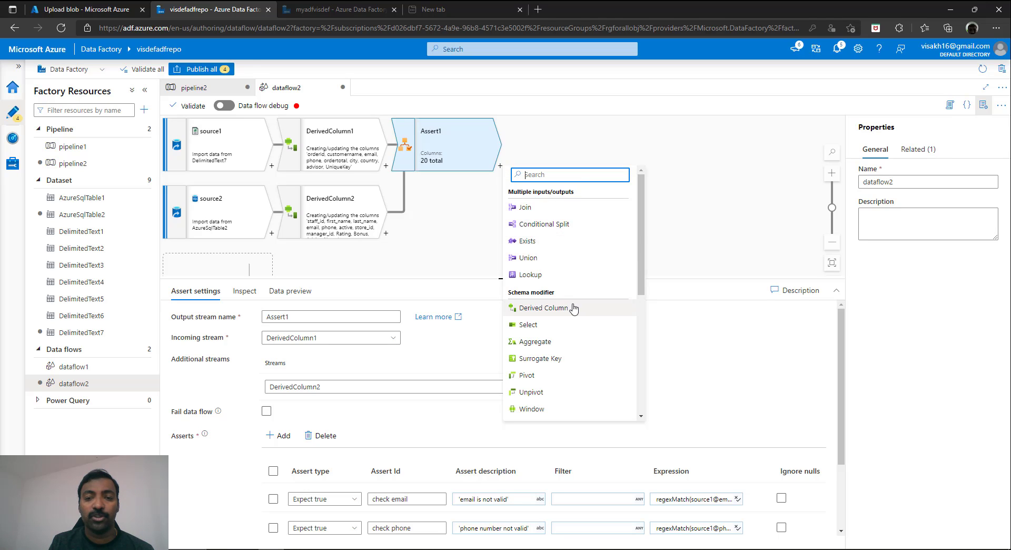
{"action": "left_click", "coordinate": [544, 307]}
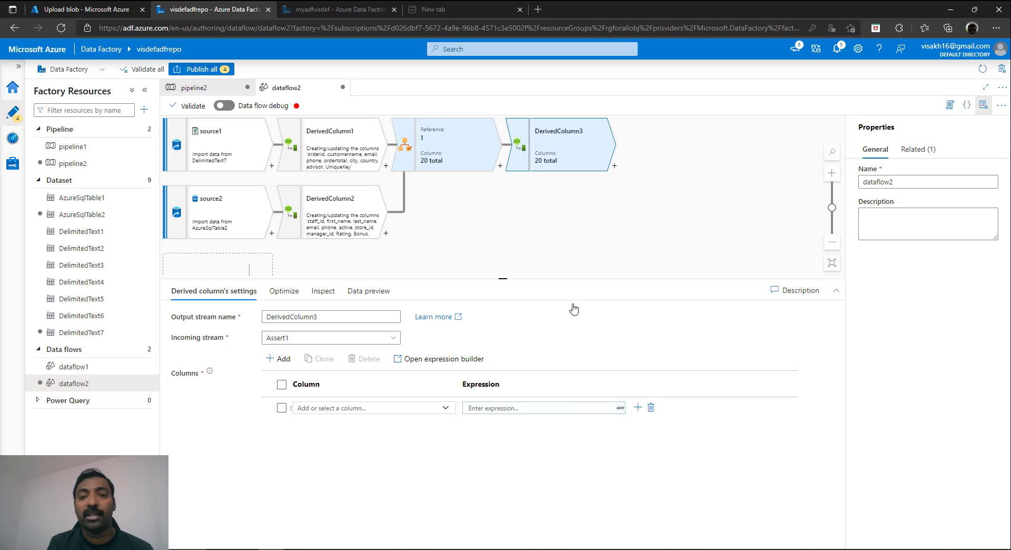
{"action": "left_click", "coordinate": [380, 405]}
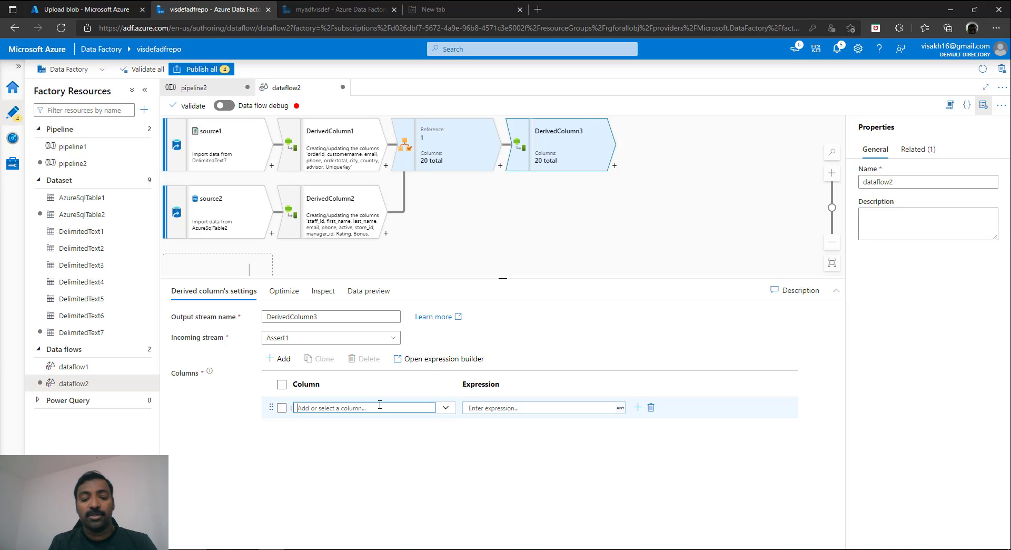
{"action": "type", "text": "tota"}
{"action": "type", "text": "lem"}
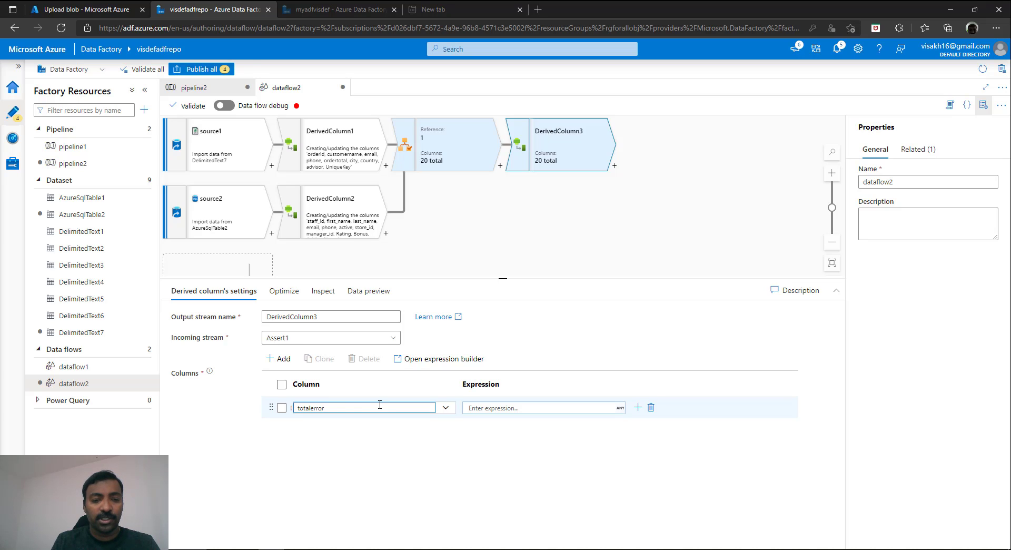
{"action": "type", "text": "rors"}
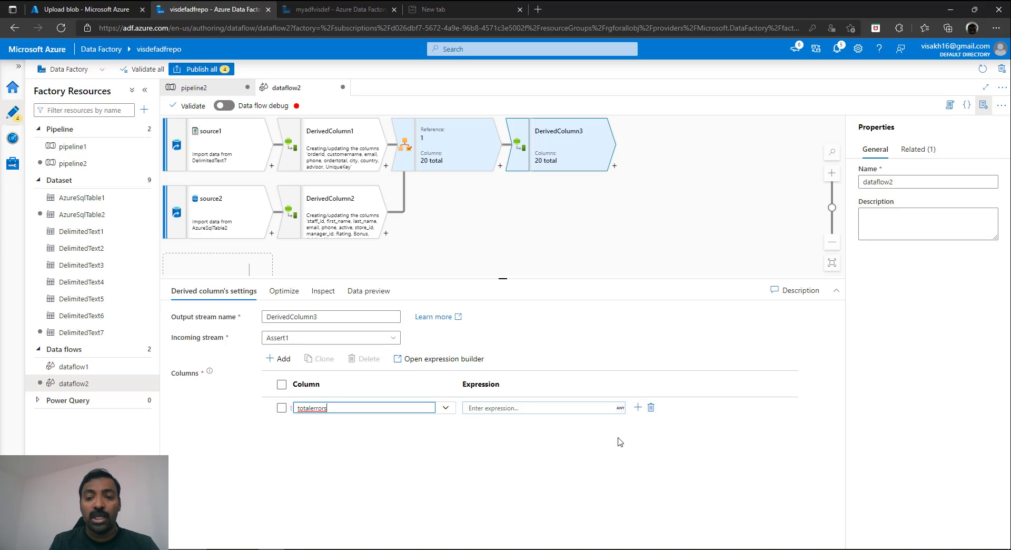
Step: Build the totalerrors expression assertErrorMessages() in the expression builder and save it
{"action": "left_click", "coordinate": [620, 406]}
{"action": "left_click", "coordinate": [620, 406]}
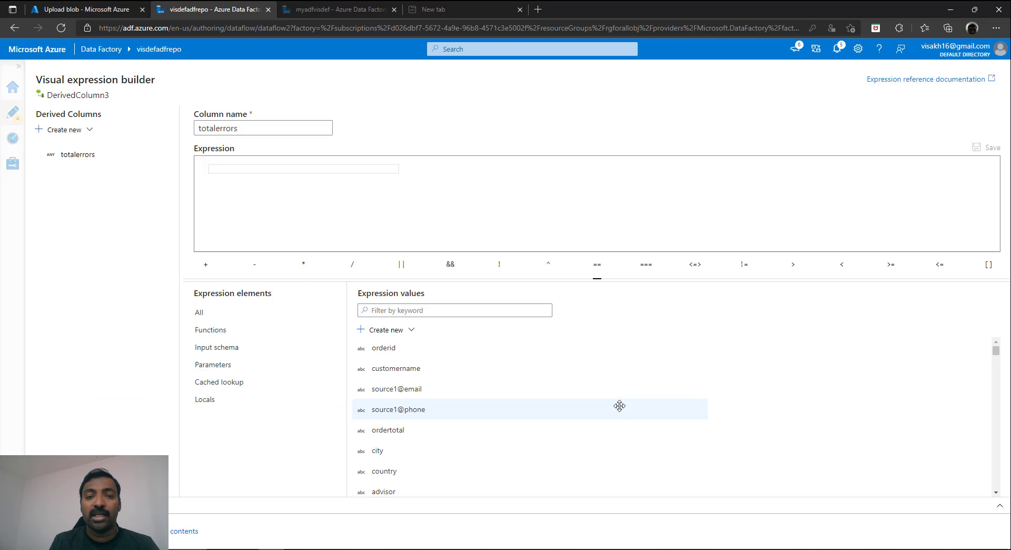
{"action": "type", "text": "ass"}
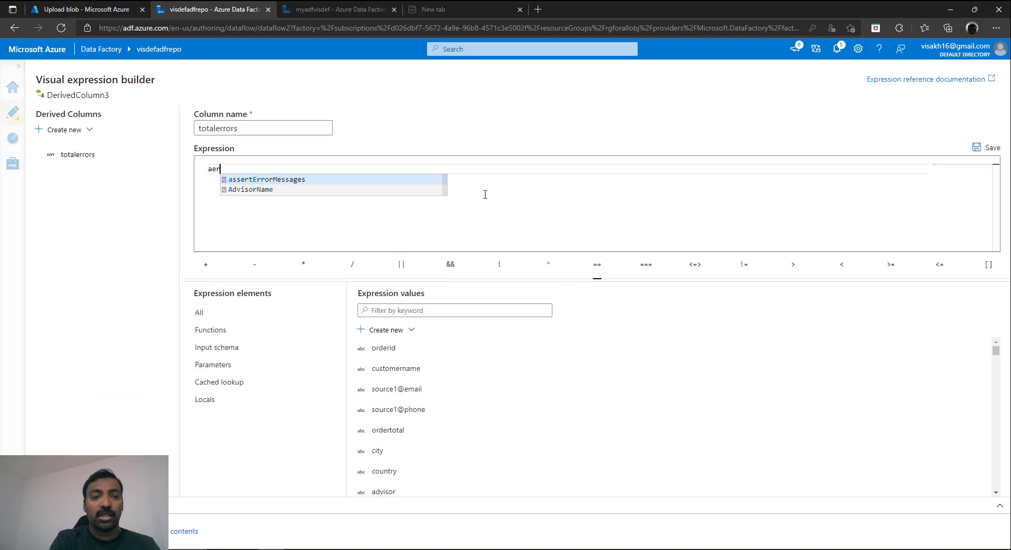
{"action": "left_click", "coordinate": [355, 179]}
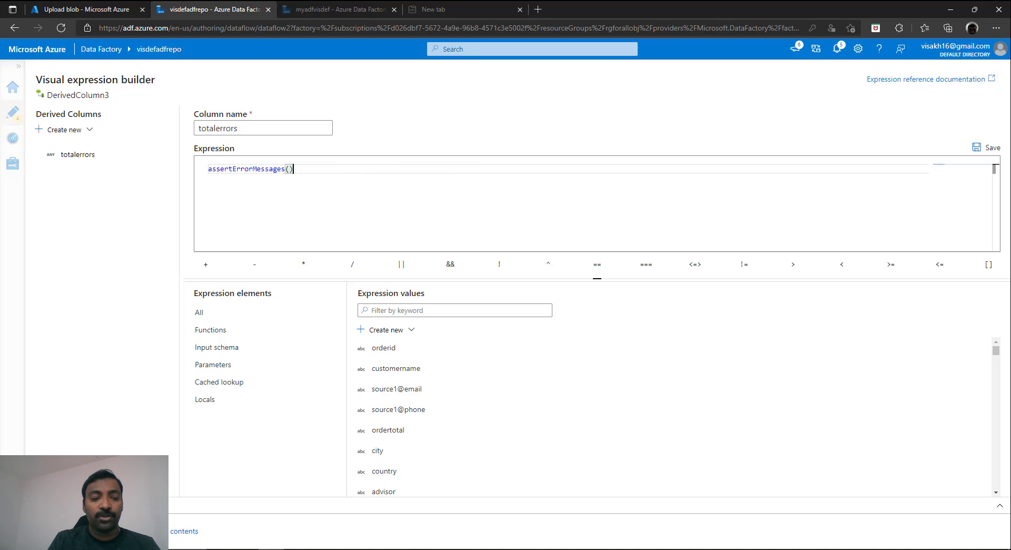
{"action": "left_click", "coordinate": [64, 531]}
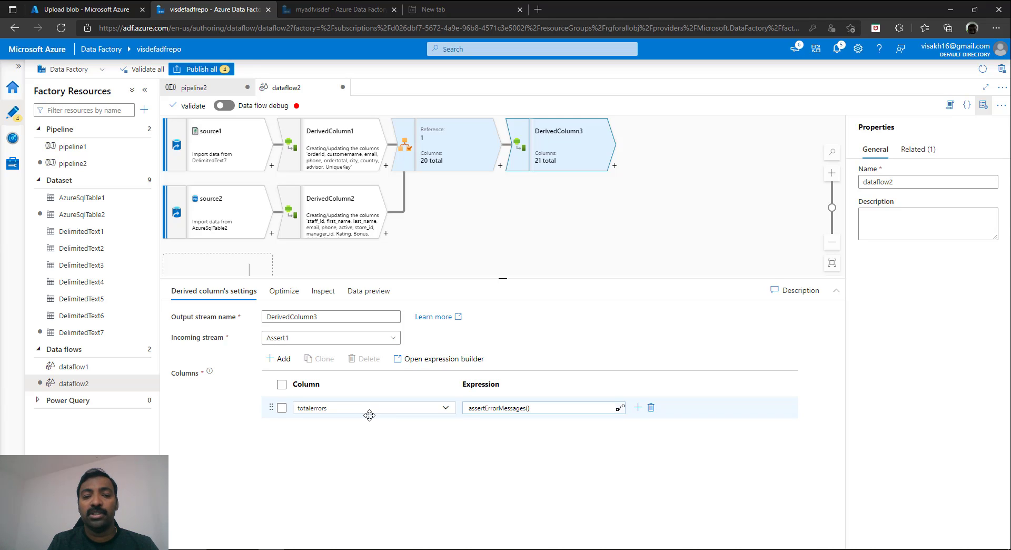
Step: Add a second column named erroremail to the DerivedColumn3 transformation
{"action": "left_click", "coordinate": [284, 359]}
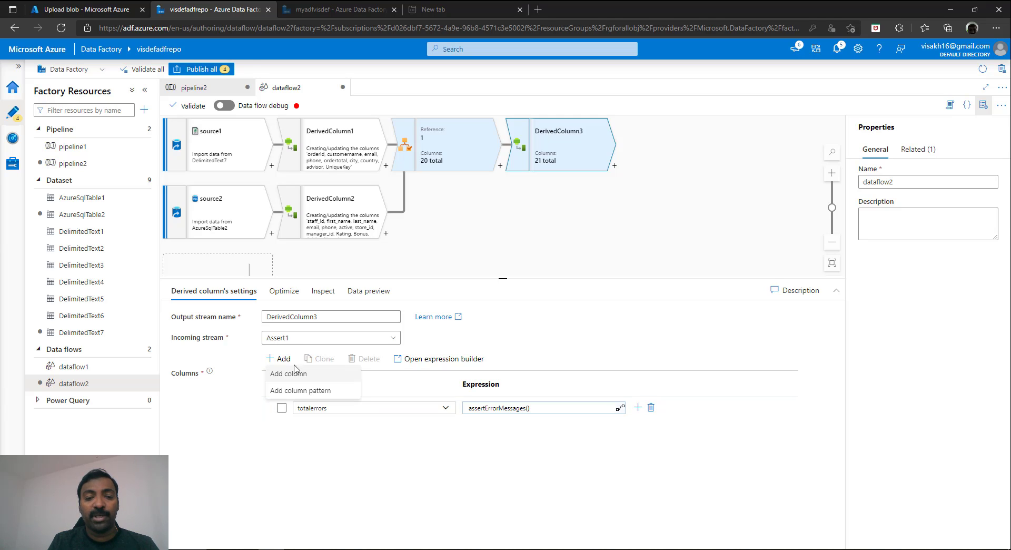
{"action": "left_click", "coordinate": [299, 374]}
{"action": "left_click", "coordinate": [336, 429]}
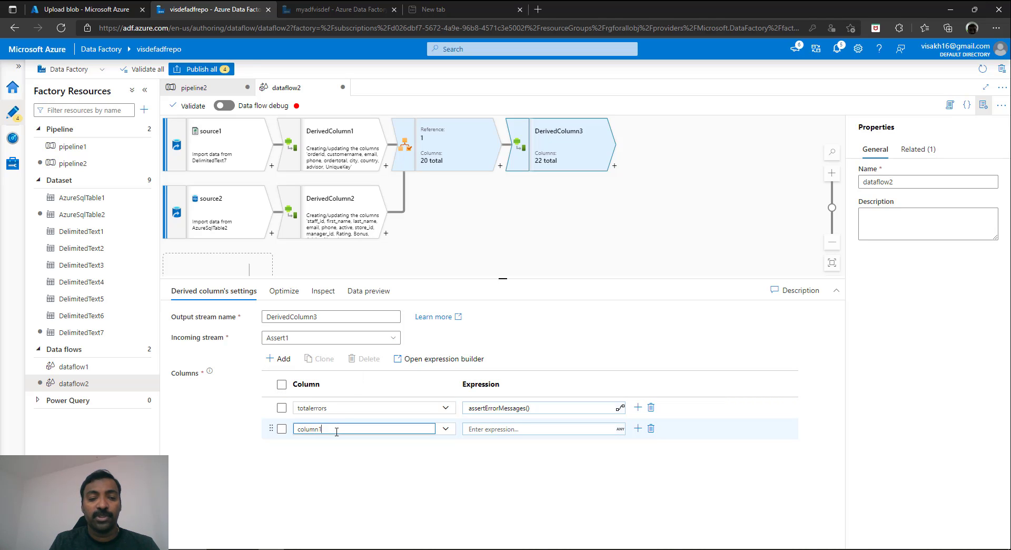
{"action": "left_click_drag", "start_coordinate": [337, 430], "coordinate": [271, 429]}
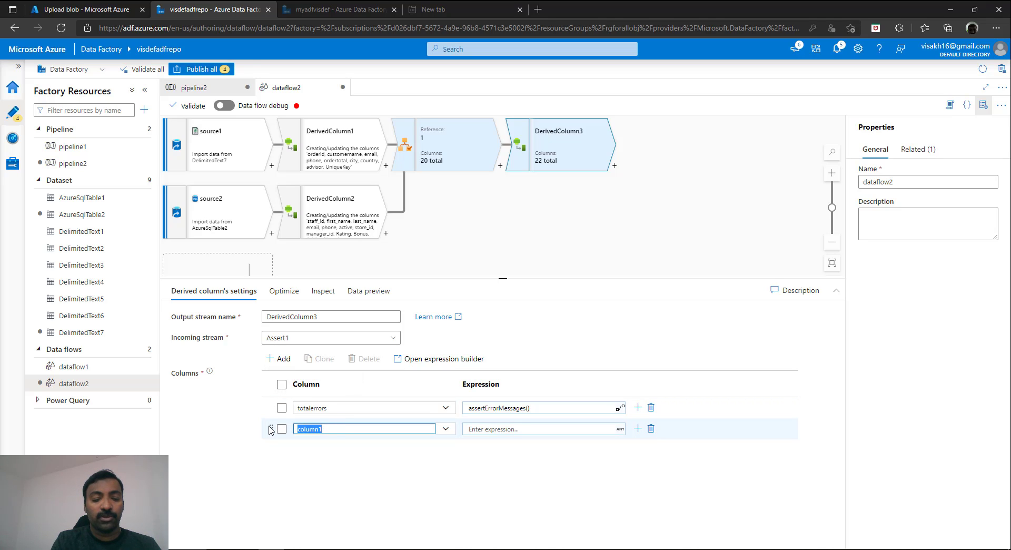
{"action": "type", "text": "erroremail"}
Step: Build the erroremail expression at(assertErrorMessages(),'') in the expression builder, leaving the key between the quotes empty
{"action": "left_click", "coordinate": [621, 429]}
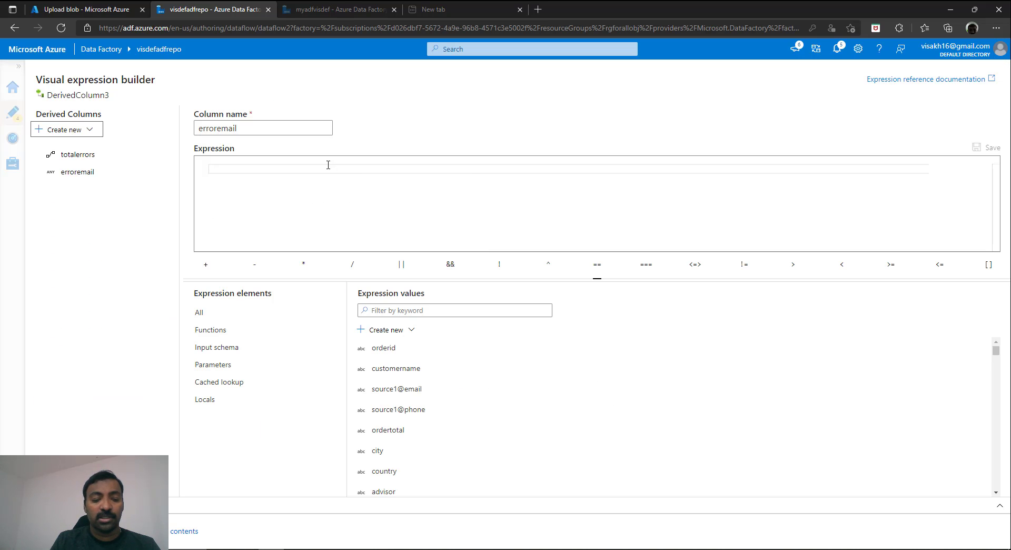
{"action": "left_click", "coordinate": [335, 165]}
{"action": "type", "text": "a"}
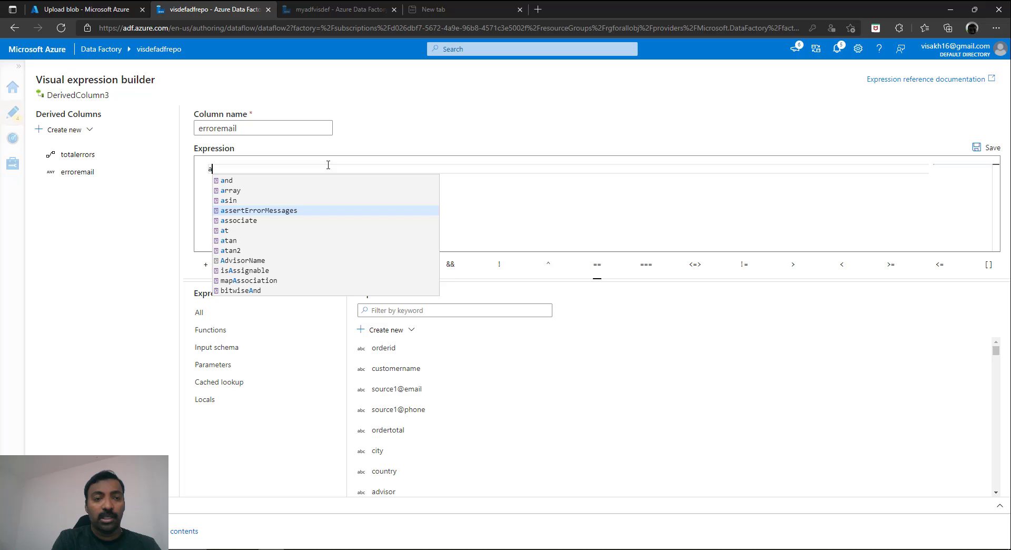
{"action": "left_click", "coordinate": [279, 210]}
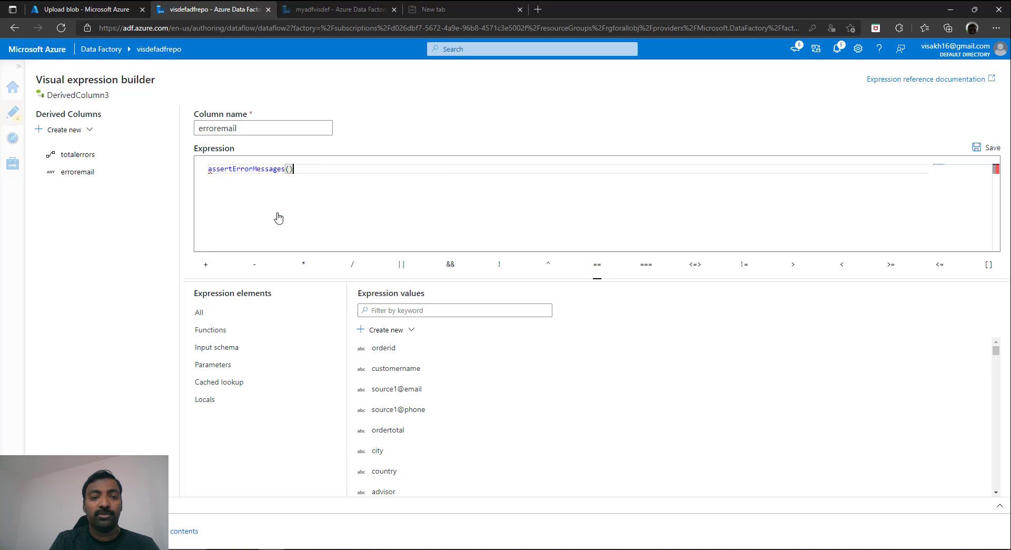
{"action": "left_click", "coordinate": [209, 170]}
{"action": "type", "text": "at("}
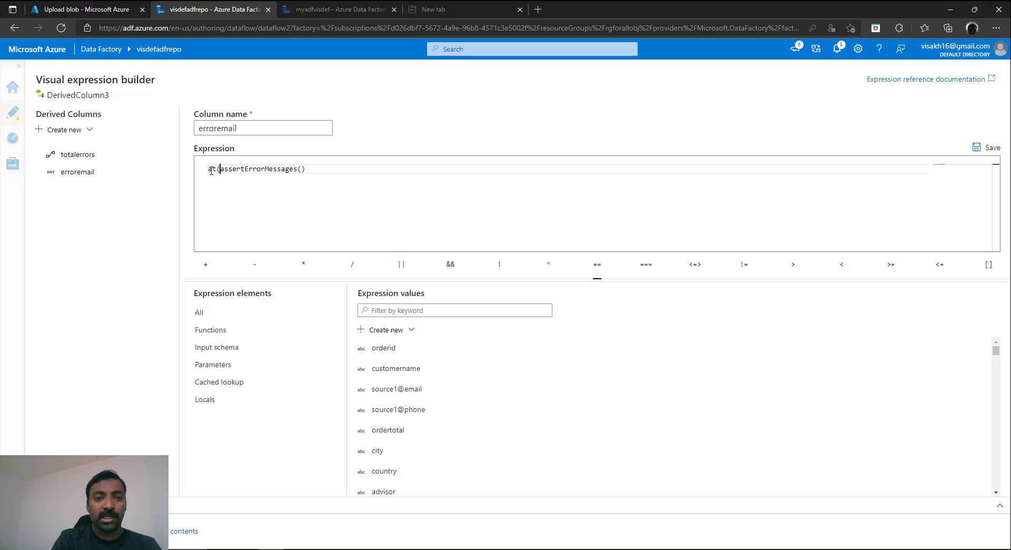
{"action": "left_click", "coordinate": [328, 169]}
{"action": "type", "text": ",''"}
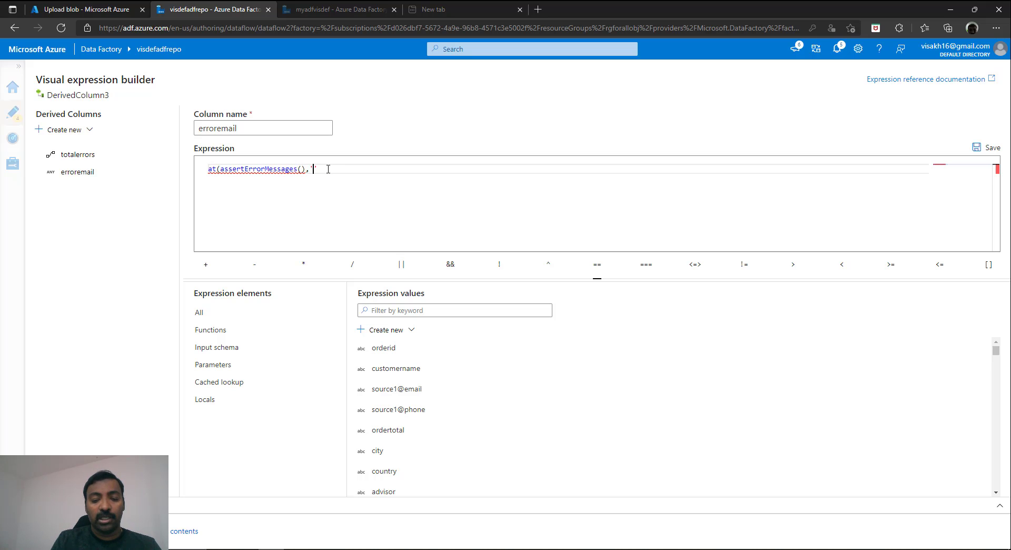
{"action": "type", "text": ")"}
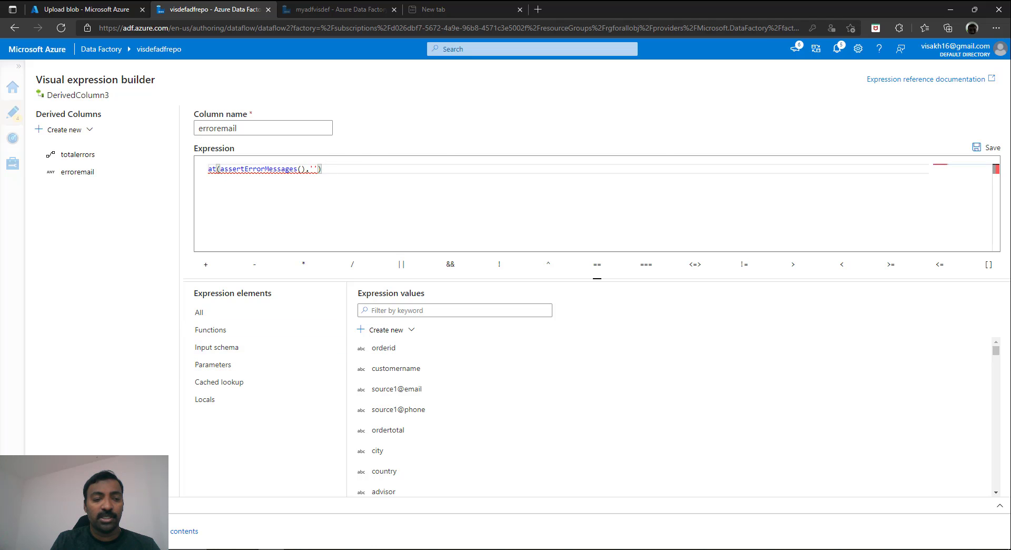
Step: Complete the erroremail expression with Assert1's ID 'check email' as key, and add errorphone, errorduplicate and erroradvisor columns with equivalent expressions
{"action": "left_click", "coordinate": [434, 150]}
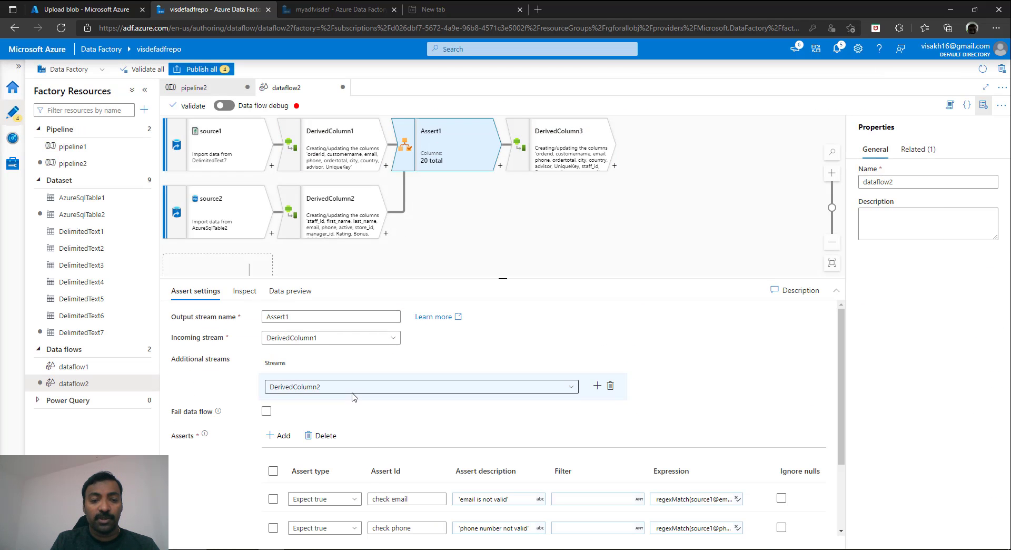
{"action": "left_click_drag", "start_coordinate": [416, 498], "coordinate": [358, 493]}
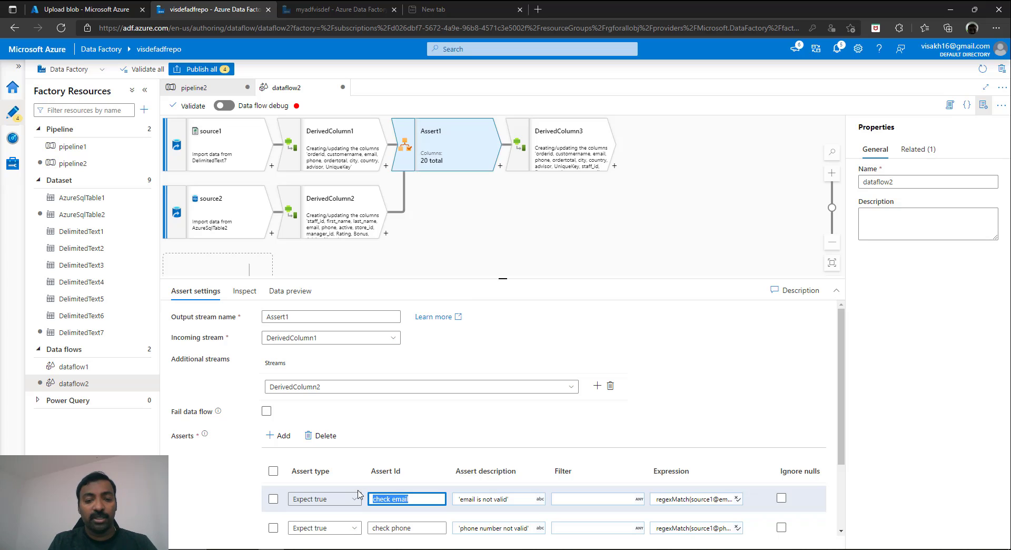
{"action": "left_click", "coordinate": [566, 139]}
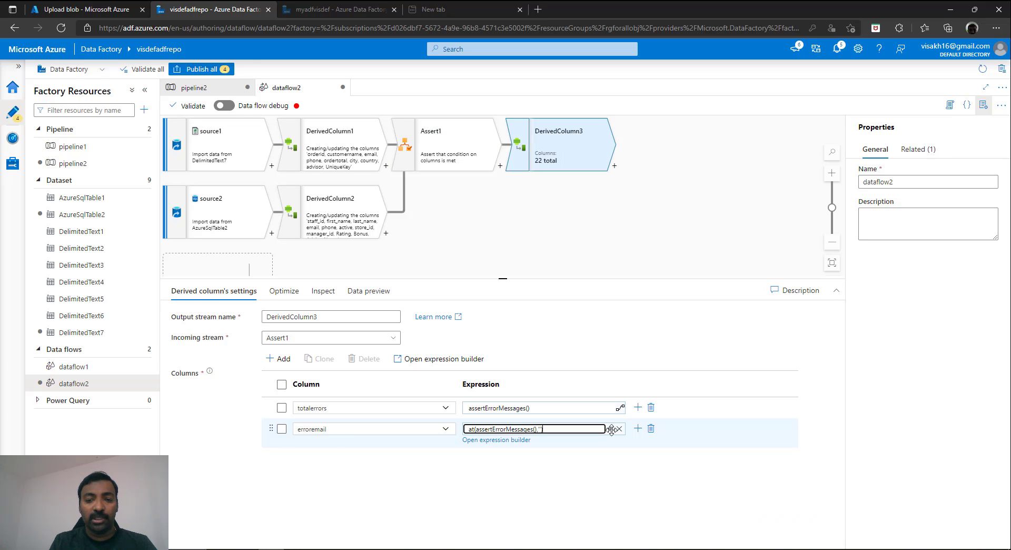
{"action": "left_click", "coordinate": [609, 426]}
{"action": "left_click", "coordinate": [315, 168]}
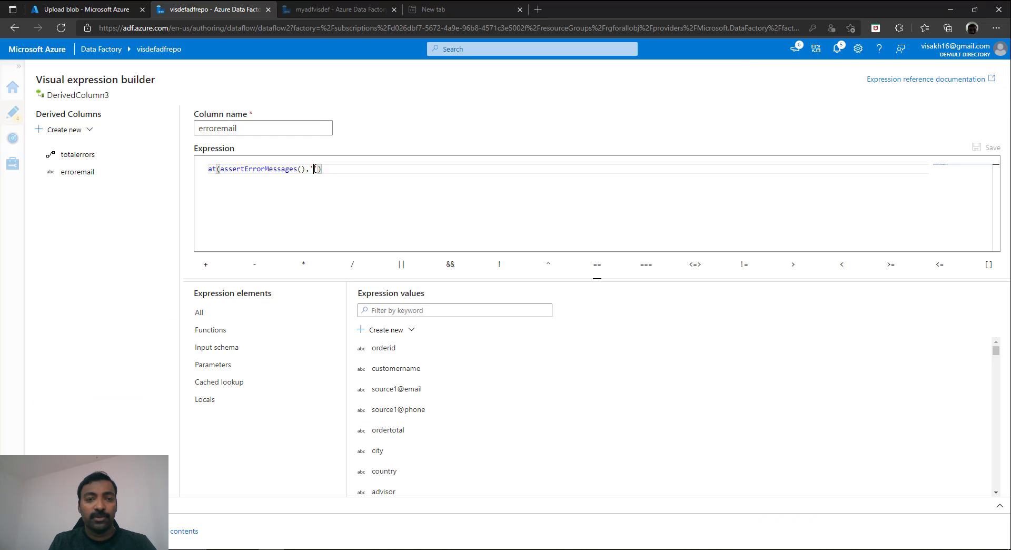
{"action": "type", "text": "check email"}
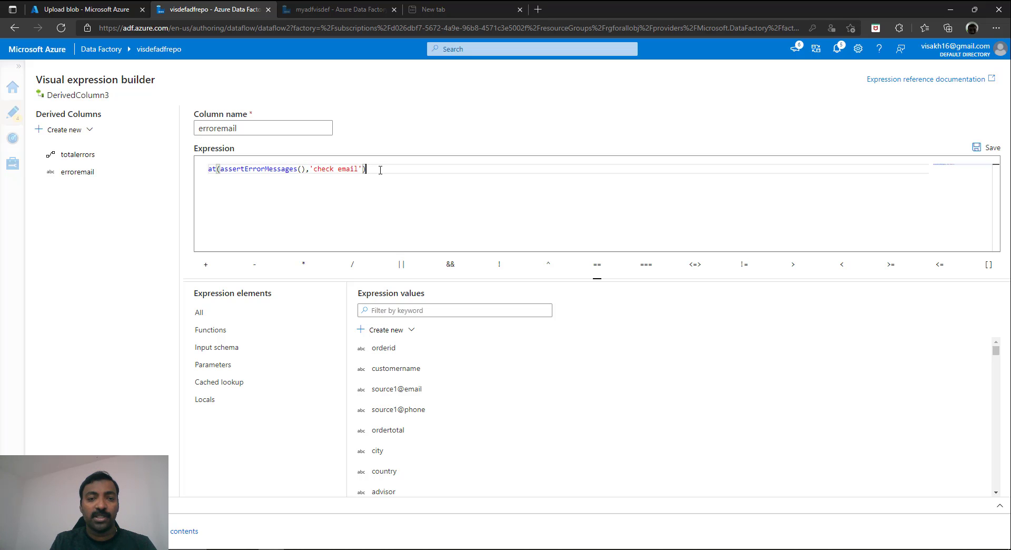
{"action": "left_click_drag", "start_coordinate": [377, 168], "coordinate": [154, 165]}
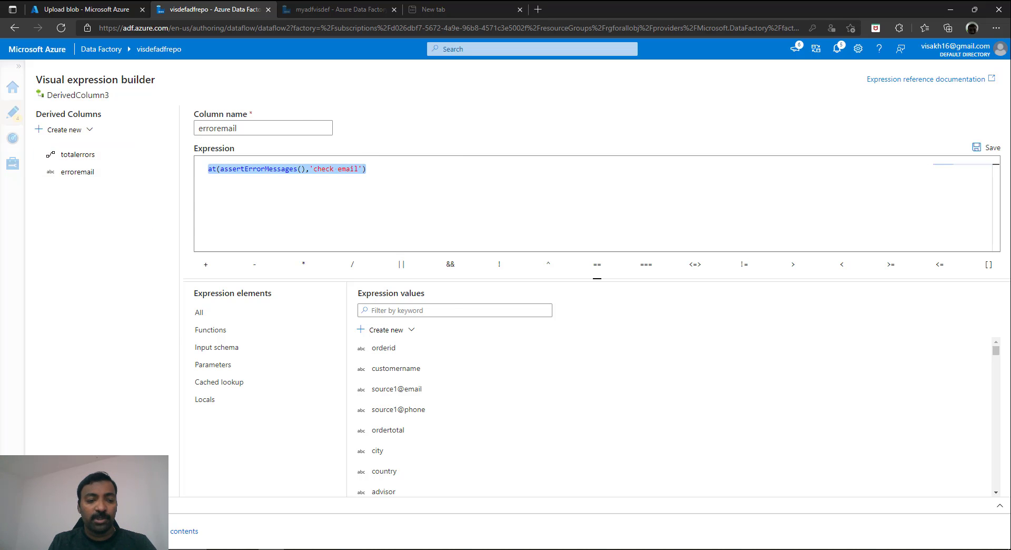
{"action": "left_click", "coordinate": [64, 531]}
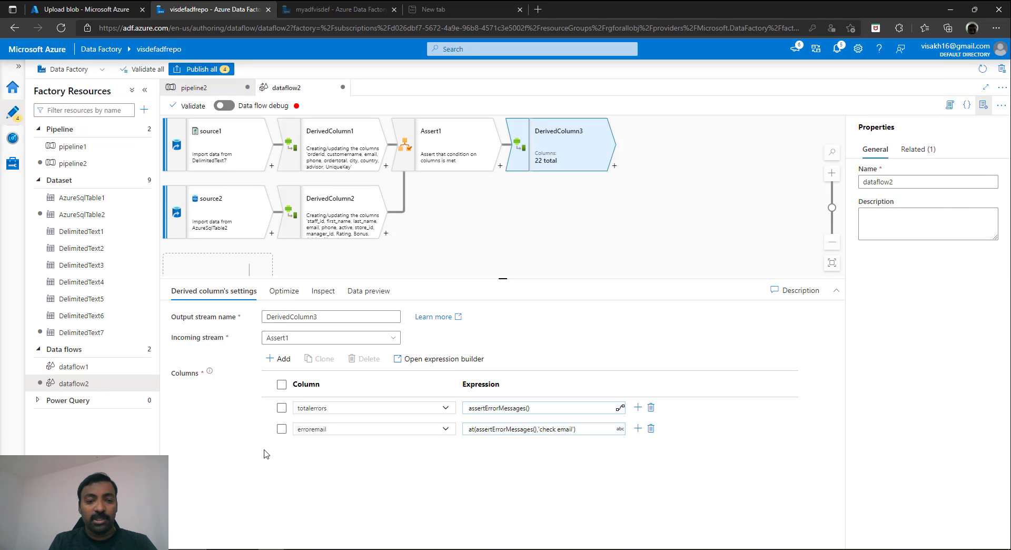
{"action": "left_click", "coordinate": [293, 367]}
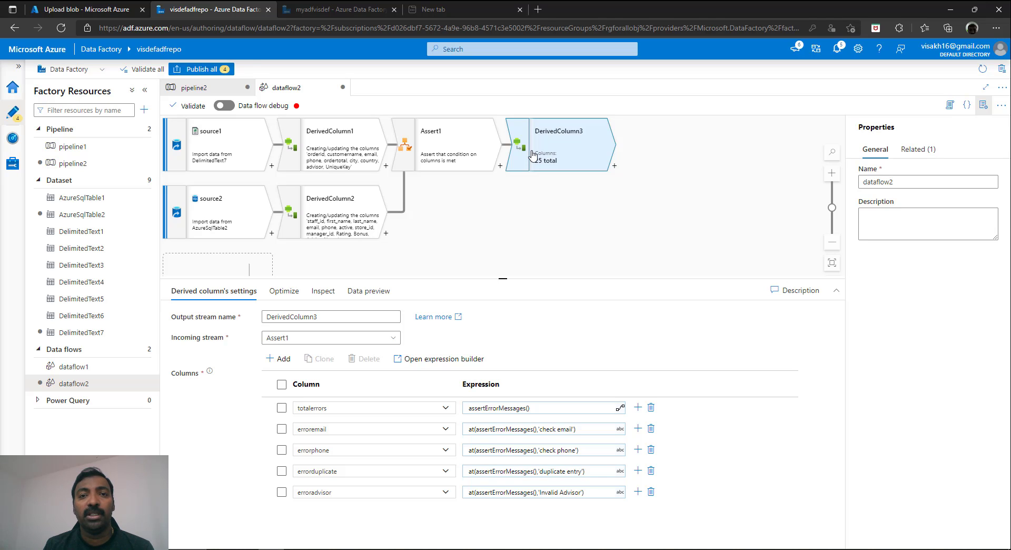
Step: Add a Select transformation after DerivedColumn3 and remove its erroradvisor, errorduplicate and errorphone mappings
{"action": "left_click", "coordinate": [615, 166]}
{"action": "scroll", "coordinate": [659, 232], "scroll_direction": "down", "scroll_amount": 2}
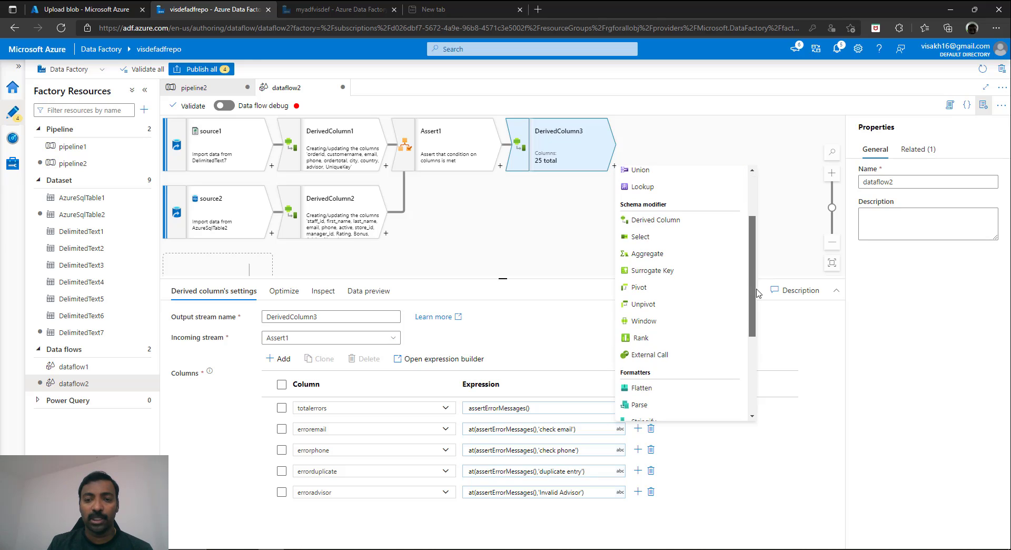
{"action": "left_click", "coordinate": [668, 238]}
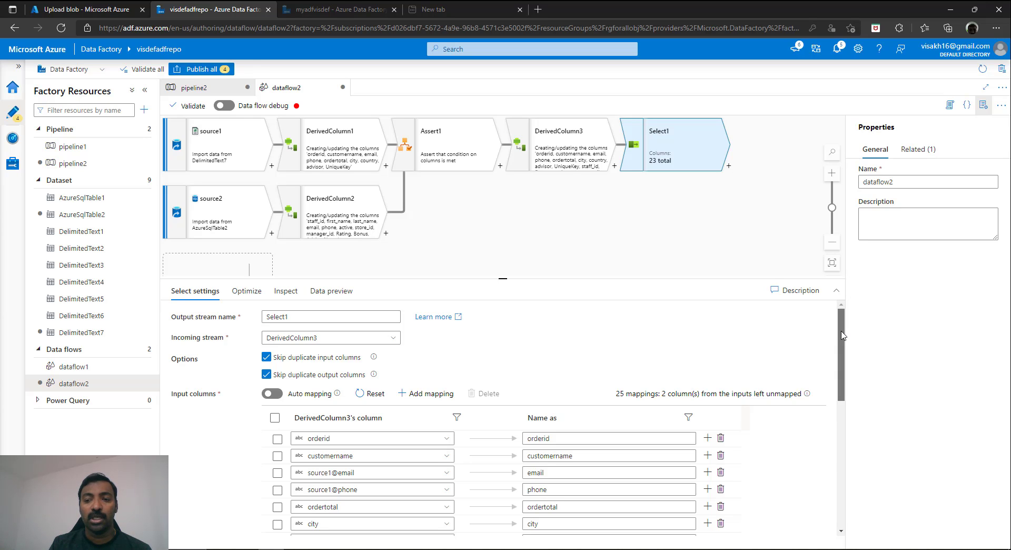
{"action": "left_click_drag", "start_coordinate": [842, 335], "coordinate": [848, 519]}
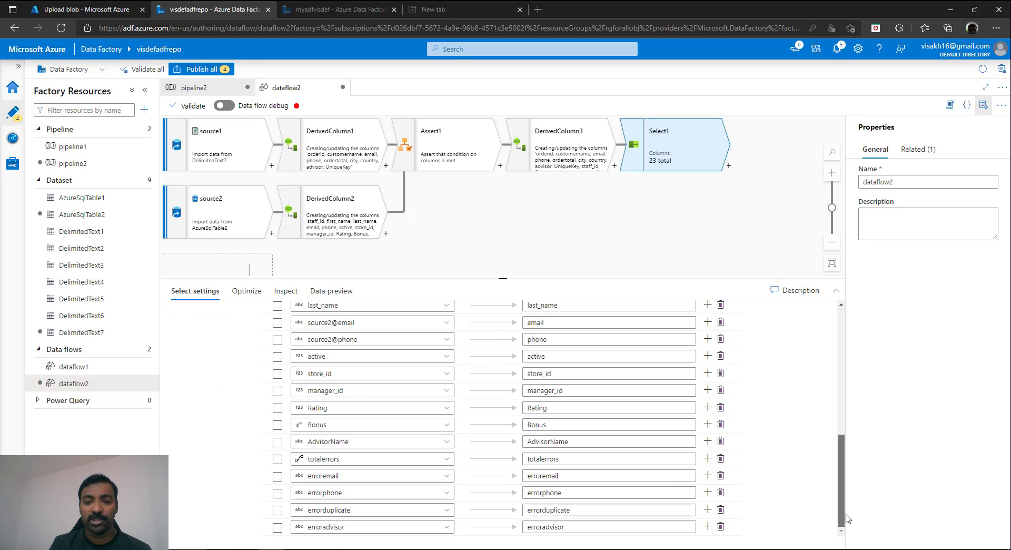
{"action": "left_click", "coordinate": [721, 527]}
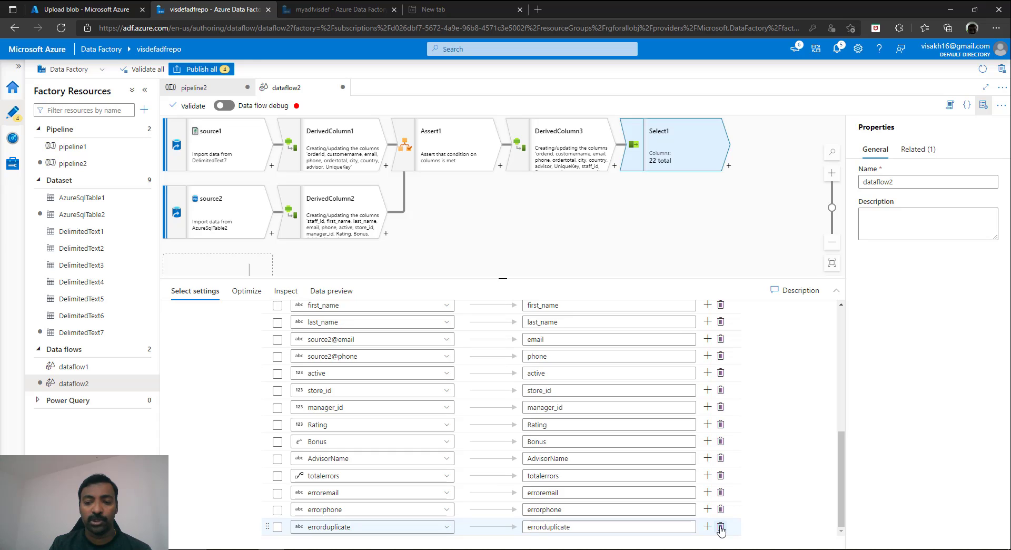
{"action": "left_click", "coordinate": [721, 526]}
{"action": "left_click", "coordinate": [720, 526]}
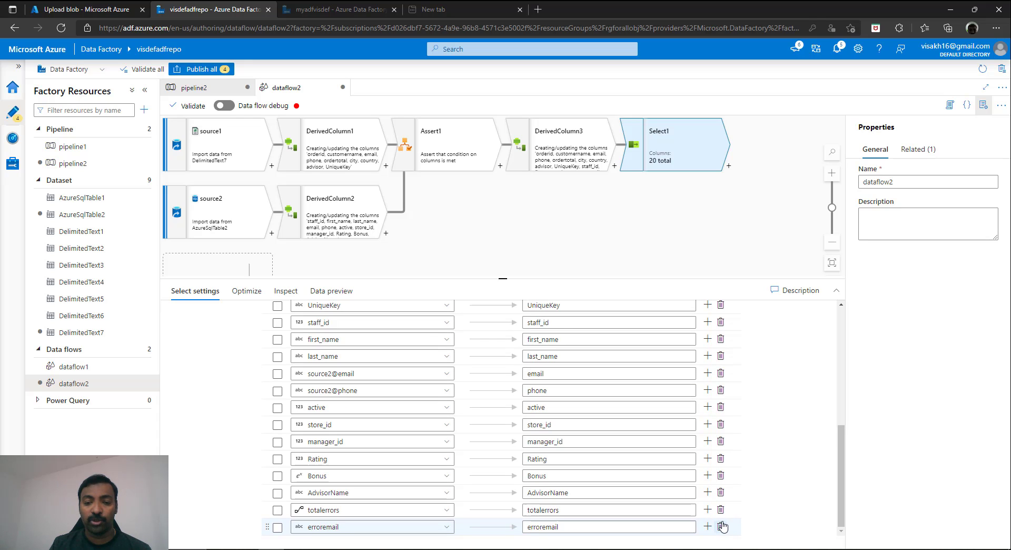
Step: Remove the totalerrors and UniqueKey mappings and all staff mappings from staff_id through AdvisorName in Select1, keeping the order columns and erroremail
{"action": "left_click", "coordinate": [721, 510]}
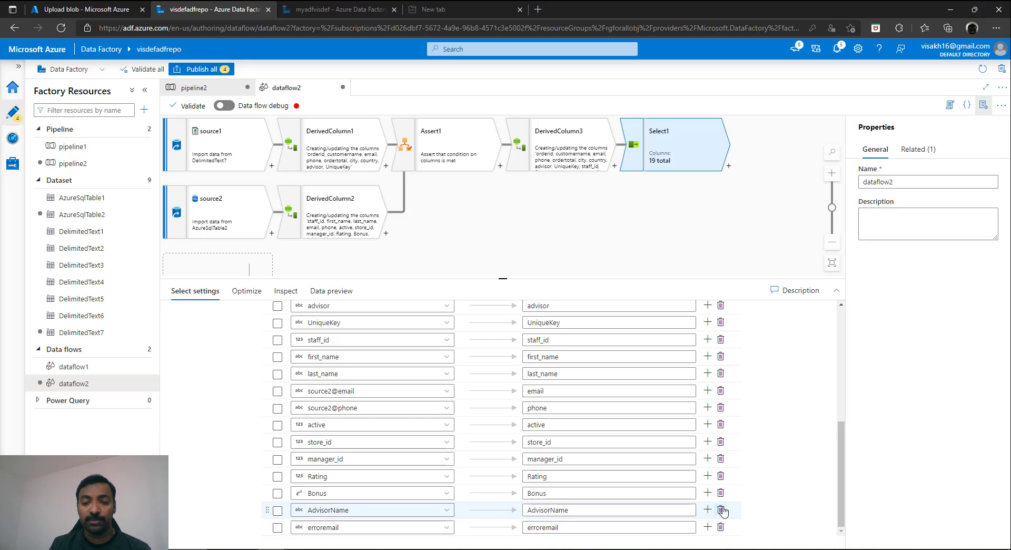
{"action": "left_click", "coordinate": [722, 510]}
{"action": "left_click", "coordinate": [721, 510]}
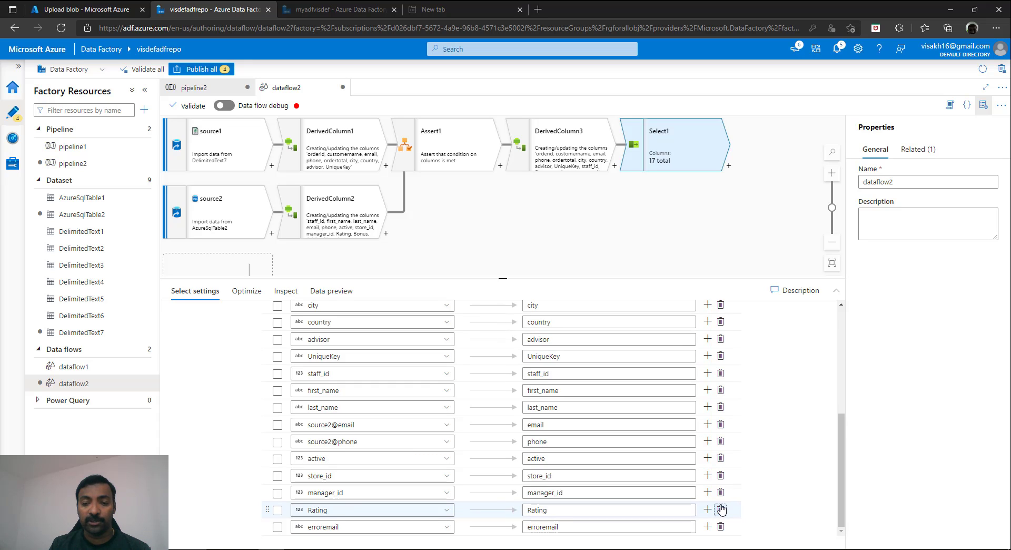
{"action": "left_click", "coordinate": [721, 510]}
{"action": "left_click", "coordinate": [721, 510]}
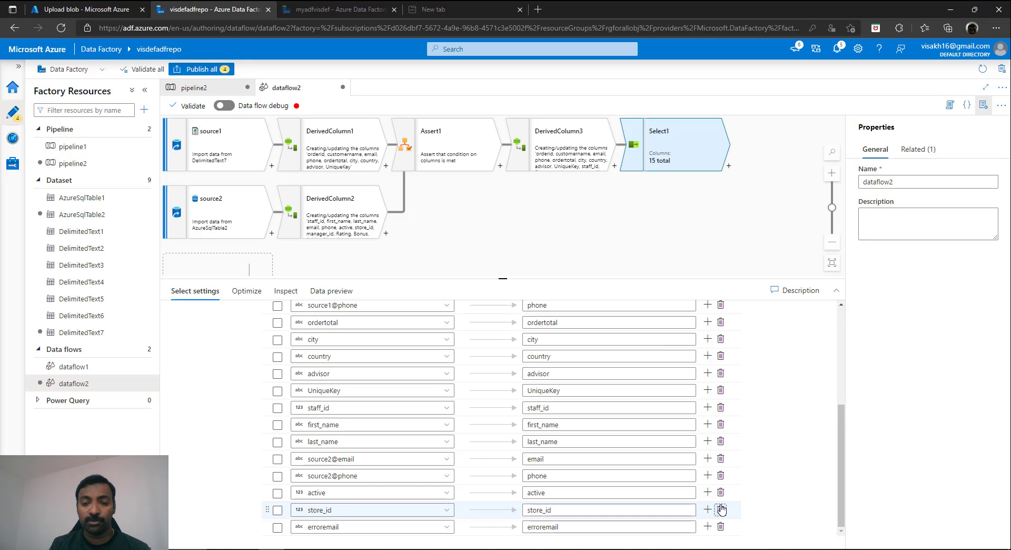
{"action": "left_click", "coordinate": [721, 510]}
{"action": "left_click", "coordinate": [721, 509]}
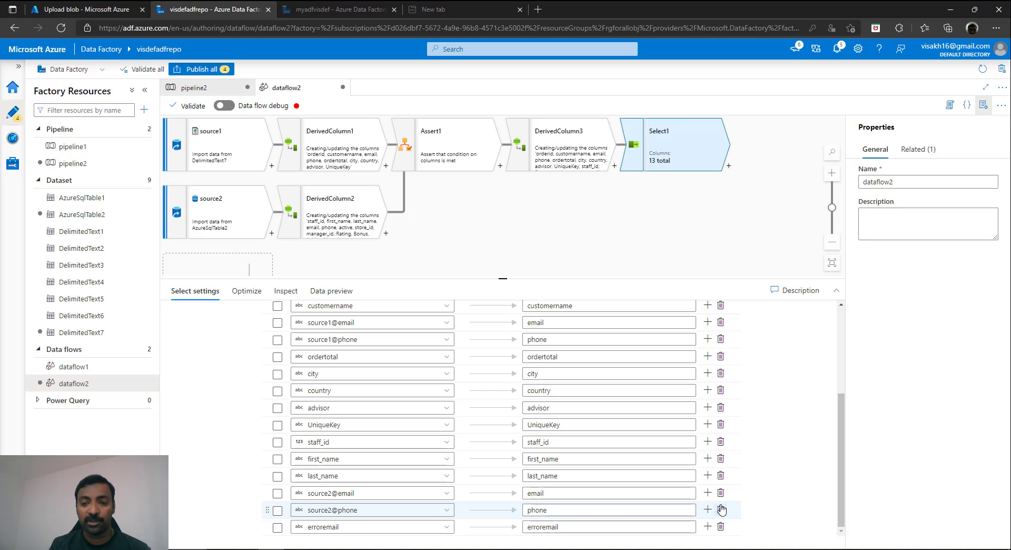
{"action": "left_click", "coordinate": [721, 510]}
{"action": "left_click", "coordinate": [722, 510]}
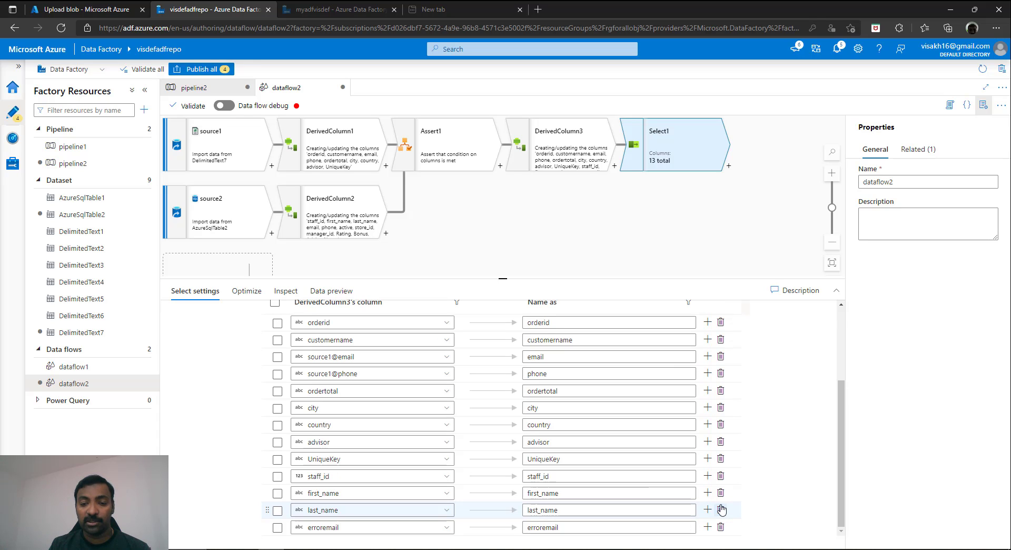
{"action": "left_click", "coordinate": [721, 510]}
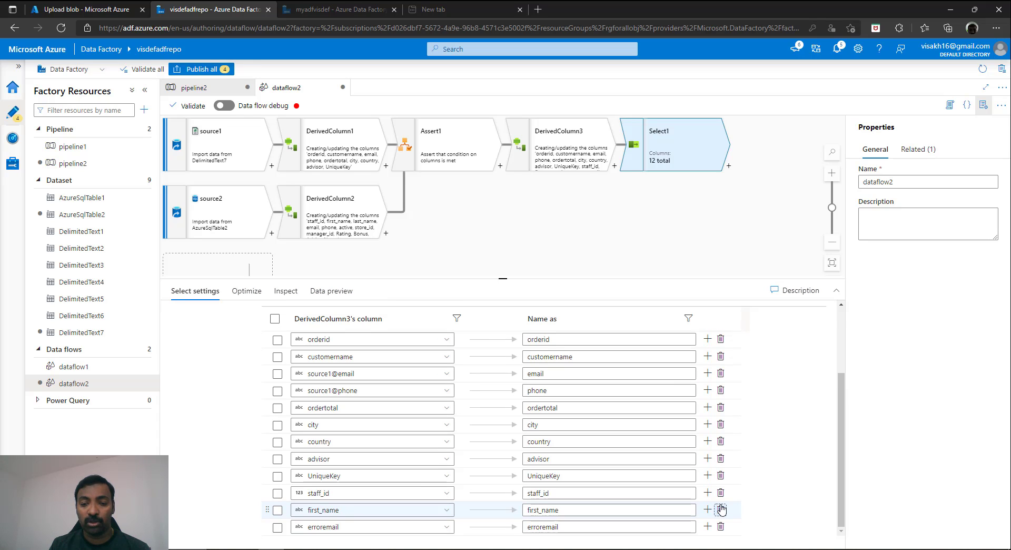
{"action": "left_click", "coordinate": [721, 510]}
{"action": "left_click", "coordinate": [721, 510]}
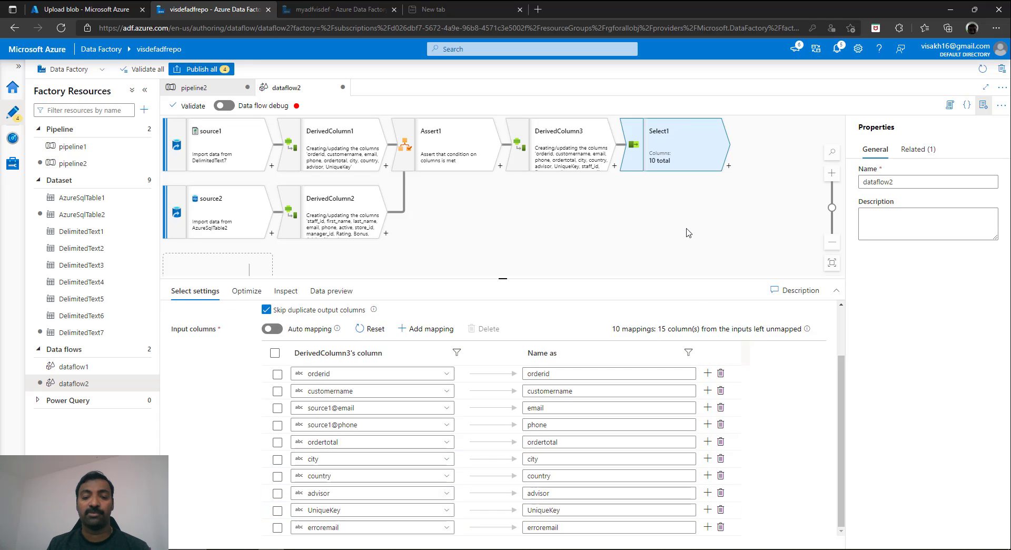
{"action": "left_click", "coordinate": [721, 510]}
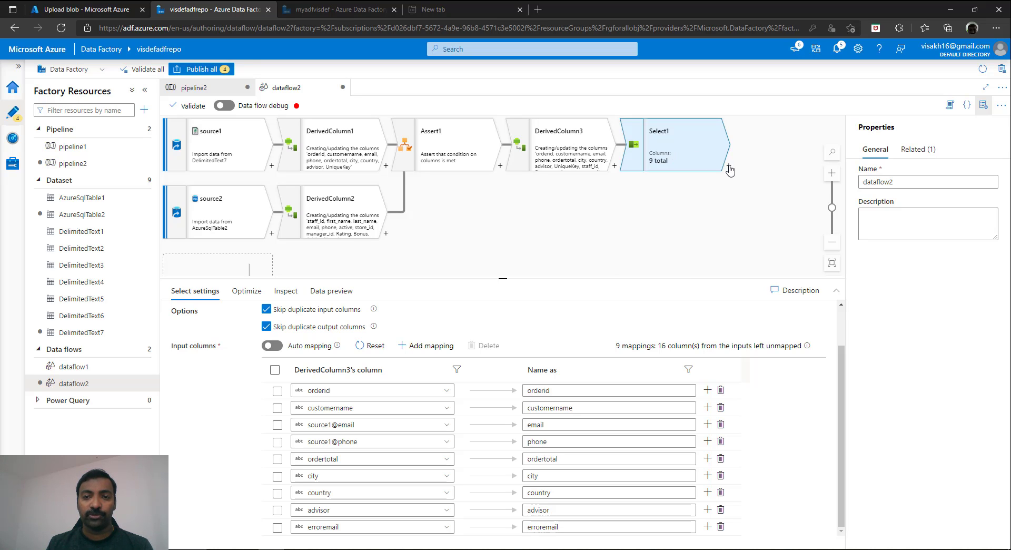
Step: Insert a Conditional Split between DerivedColumn3 and Select1 and name its first output stream invalidemail
{"action": "left_click", "coordinate": [614, 166]}
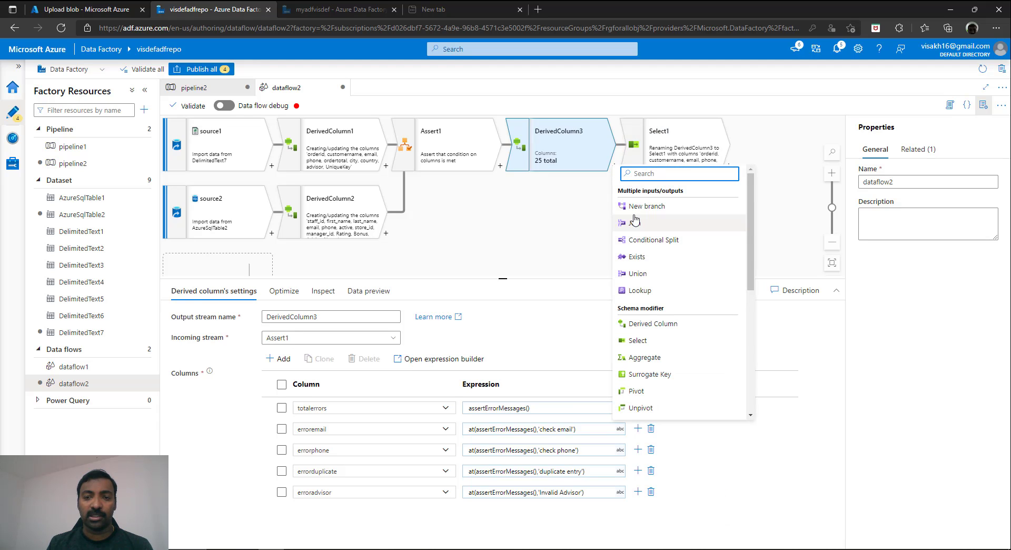
{"action": "left_click", "coordinate": [640, 239]}
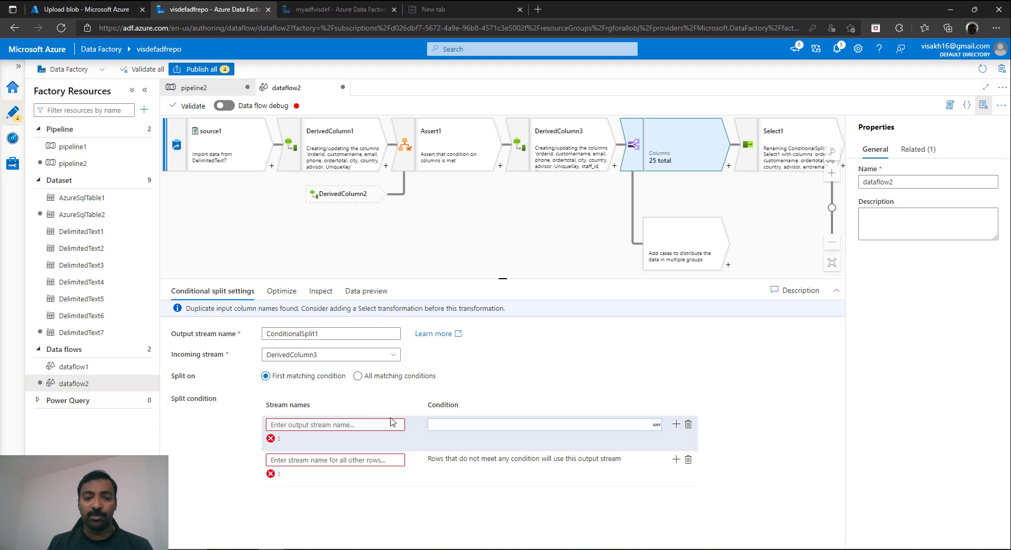
{"action": "left_click", "coordinate": [358, 424]}
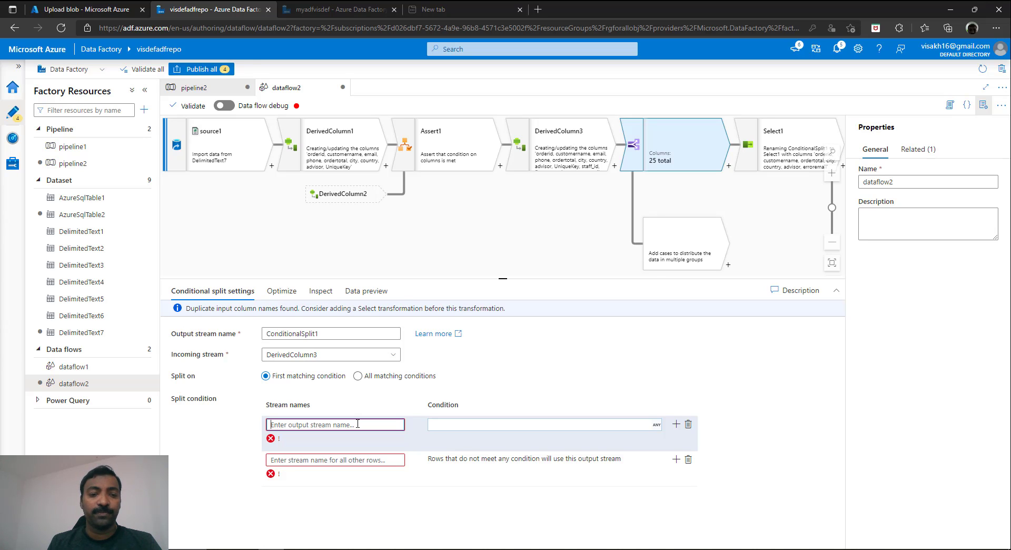
{"action": "type", "text": "i"}
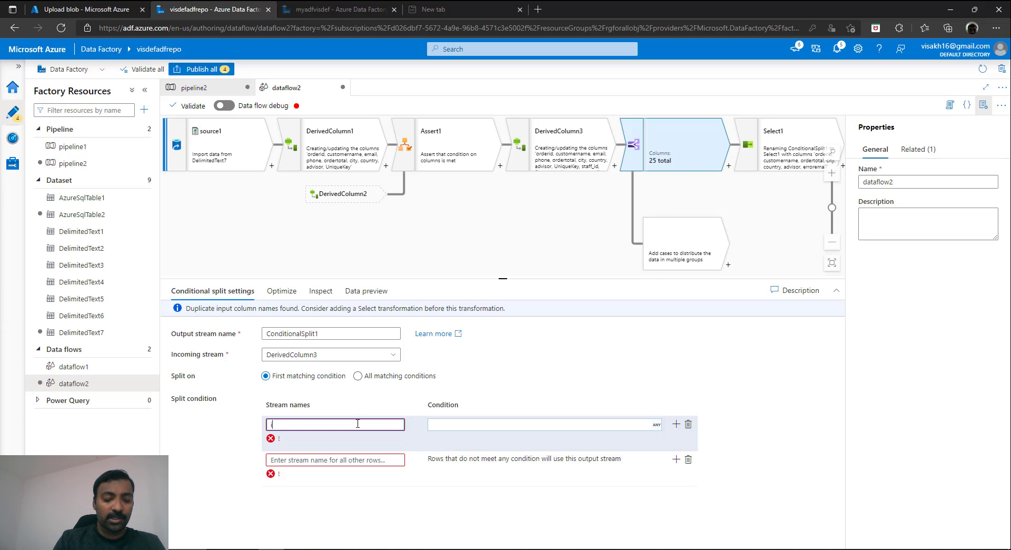
{"action": "type", "text": "nvalidemail"}
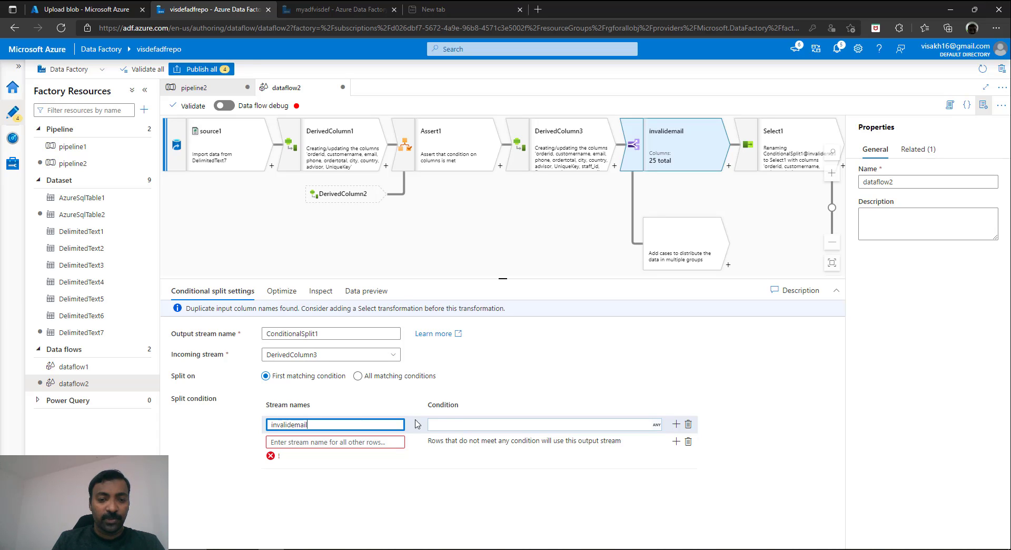
Step: Set the invalidemail stream's condition to hasError('check email') in the expression builder, and open Assert1's settings to review the assert IDs
{"action": "left_click", "coordinate": [639, 425]}
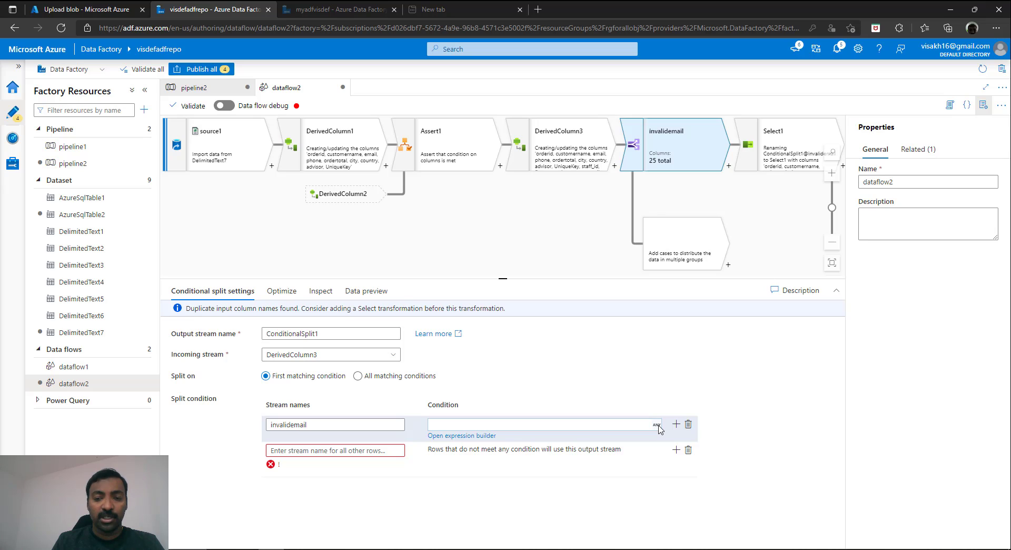
{"action": "left_click", "coordinate": [658, 425]}
{"action": "type", "text": "has"}
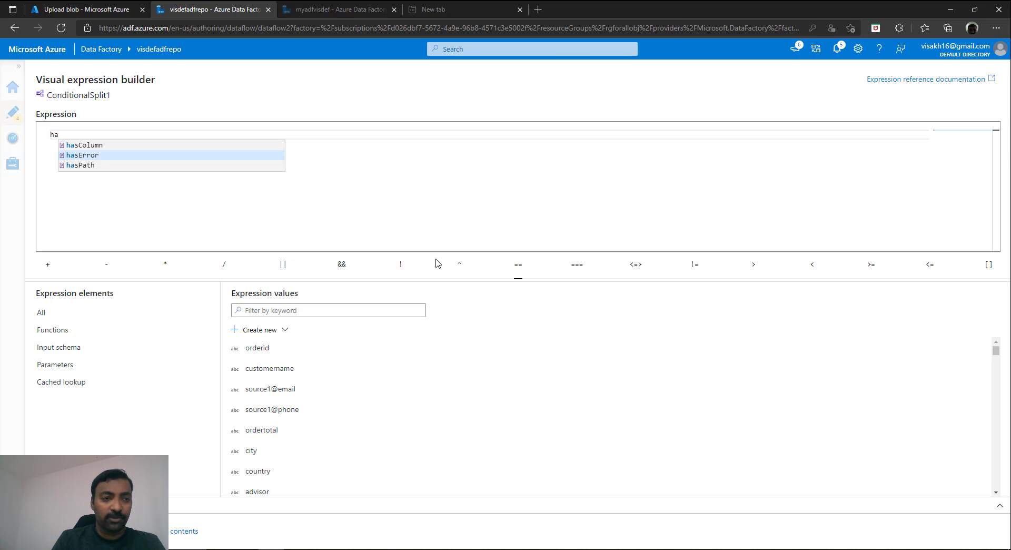
{"action": "left_click", "coordinate": [81, 158]}
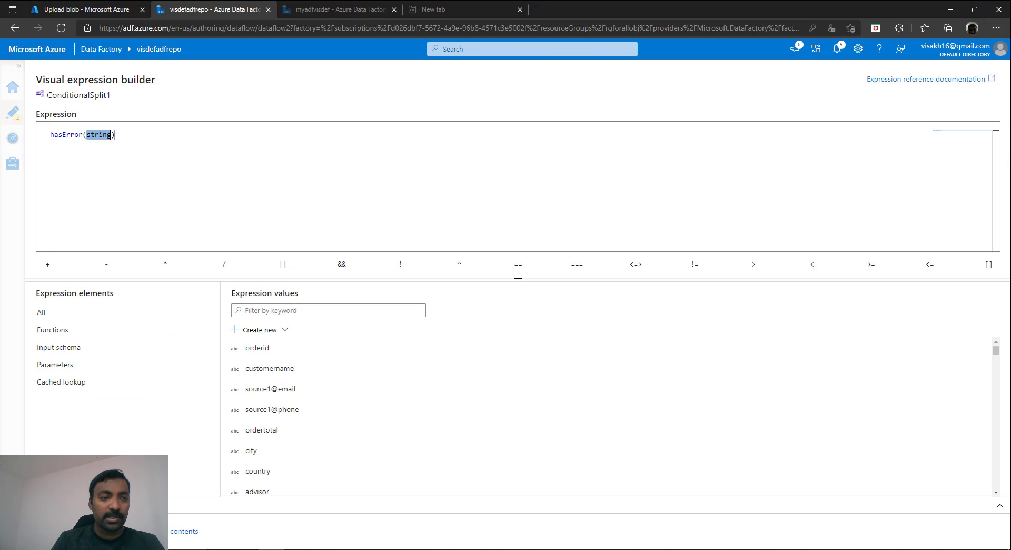
{"action": "left_click", "coordinate": [102, 135]}
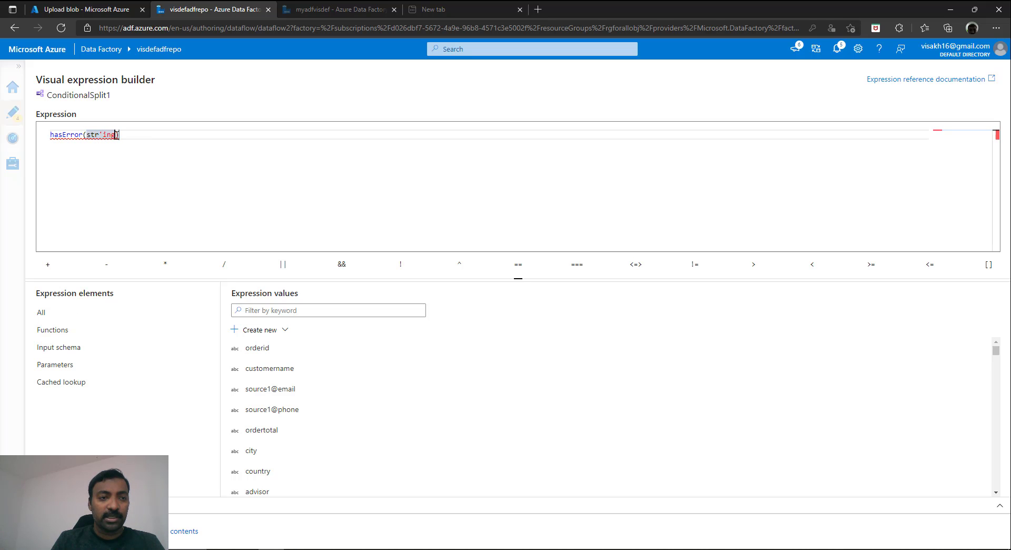
{"action": "left_click_drag", "start_coordinate": [116, 135], "coordinate": [87, 135]}
{"action": "type", "text": "'"}
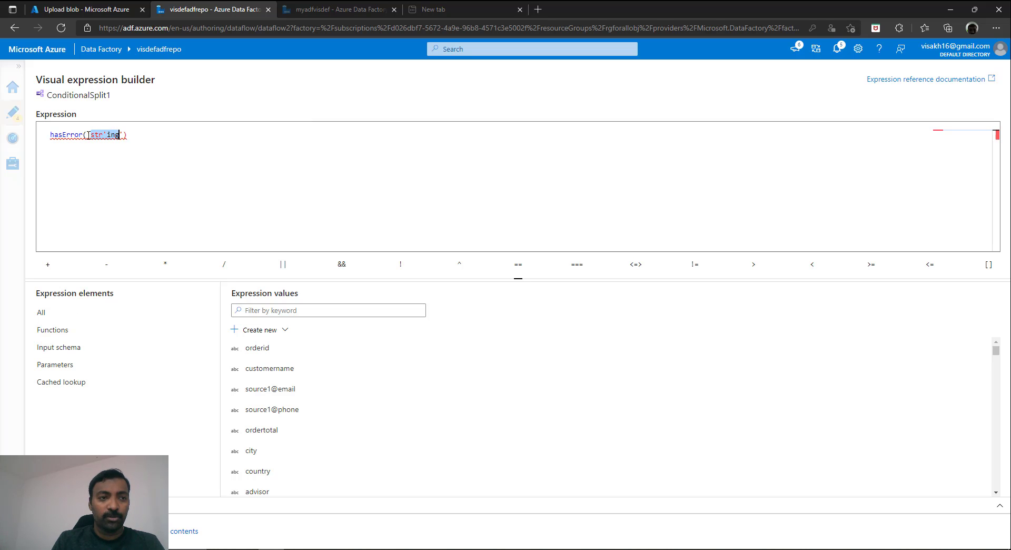
{"action": "key", "text": "BackSpace"}
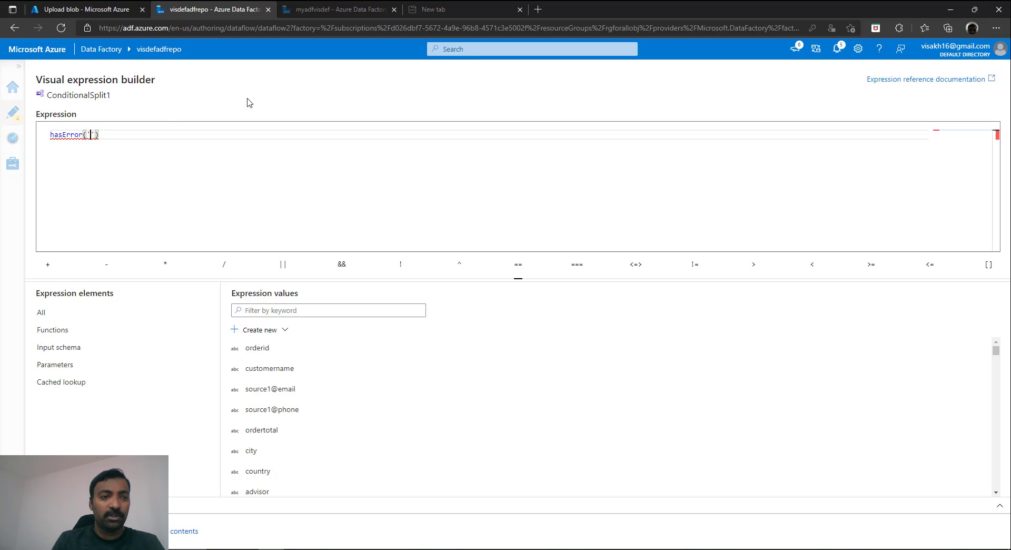
{"action": "type", "text": "check email"}
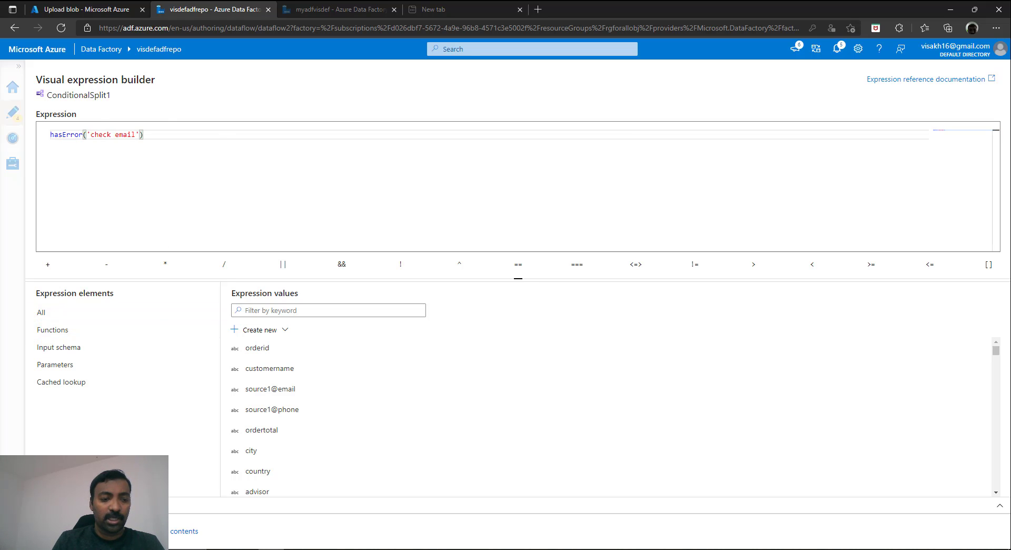
{"action": "left_click", "coordinate": [50, 531]}
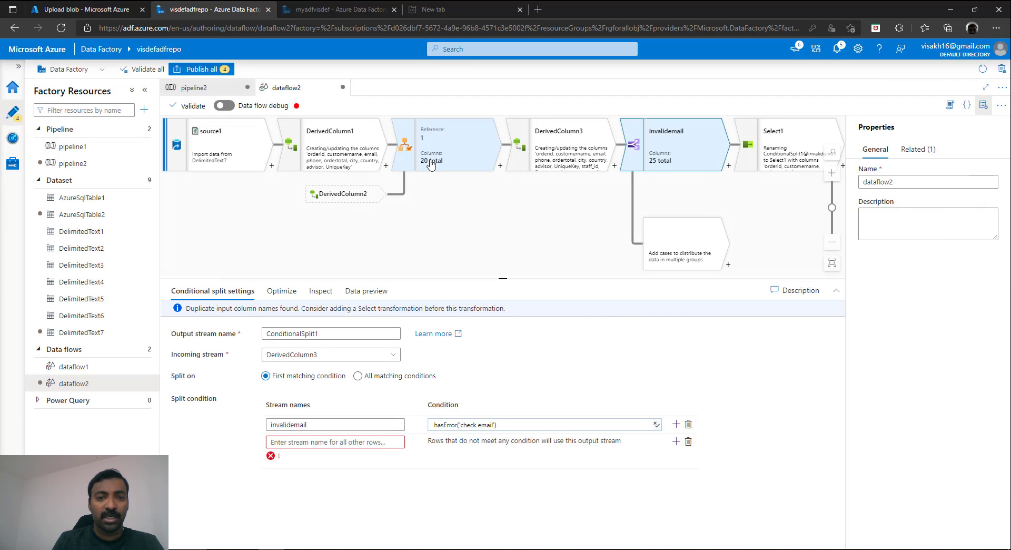
{"action": "left_click", "coordinate": [445, 145]}
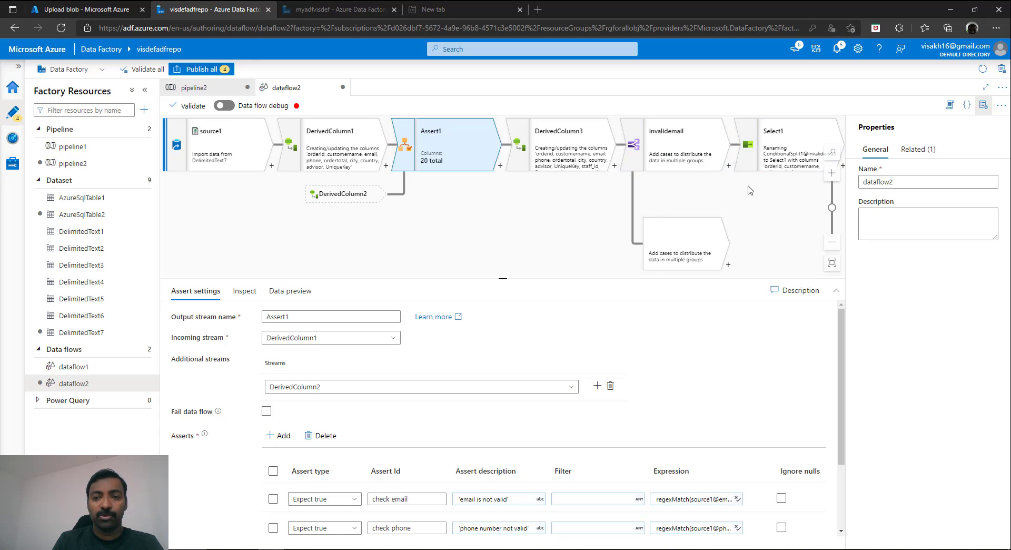
Step: Add invalidphone, duplicateentry and invalidadvisor streams to ConditionalSplit1 with hasError conditions for their assert IDs, and name the default stream validrows
{"action": "left_click", "coordinate": [706, 152]}
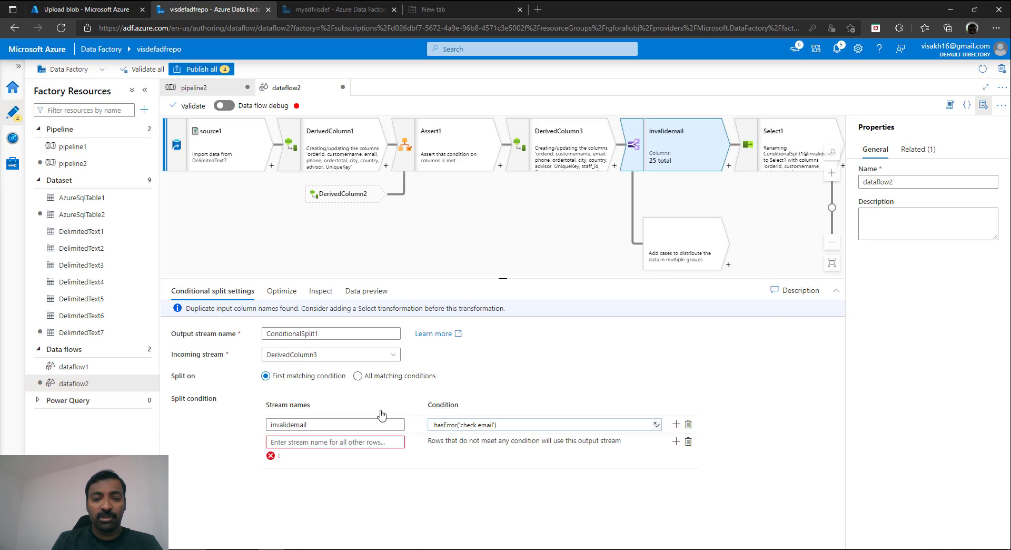
{"action": "left_click", "coordinate": [306, 442]}
{"action": "type", "text": "invalidema"}
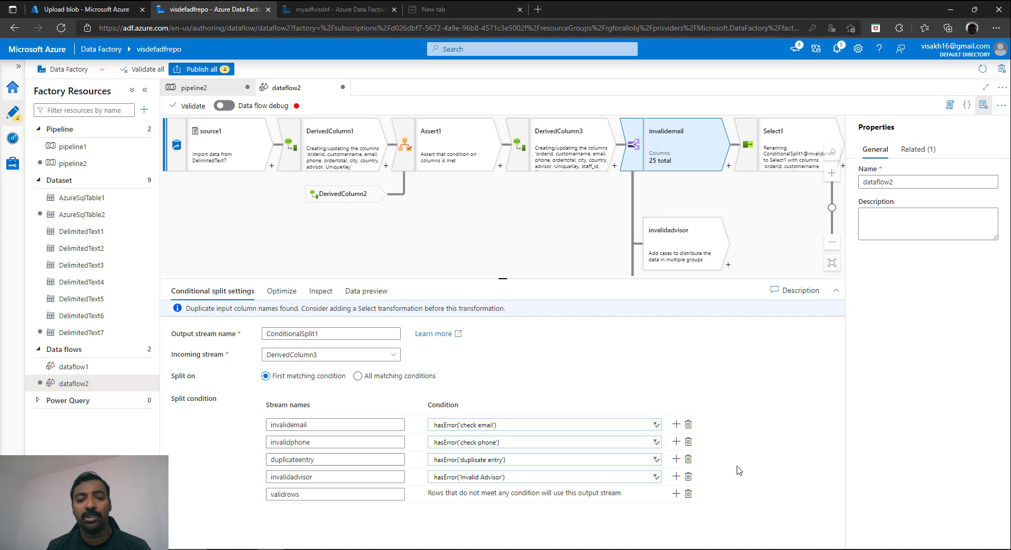
Step: Add an allerrors stream that joins the assert hasError conditions with ||, and split on all matching conditions
{"action": "left_click", "coordinate": [676, 476]}
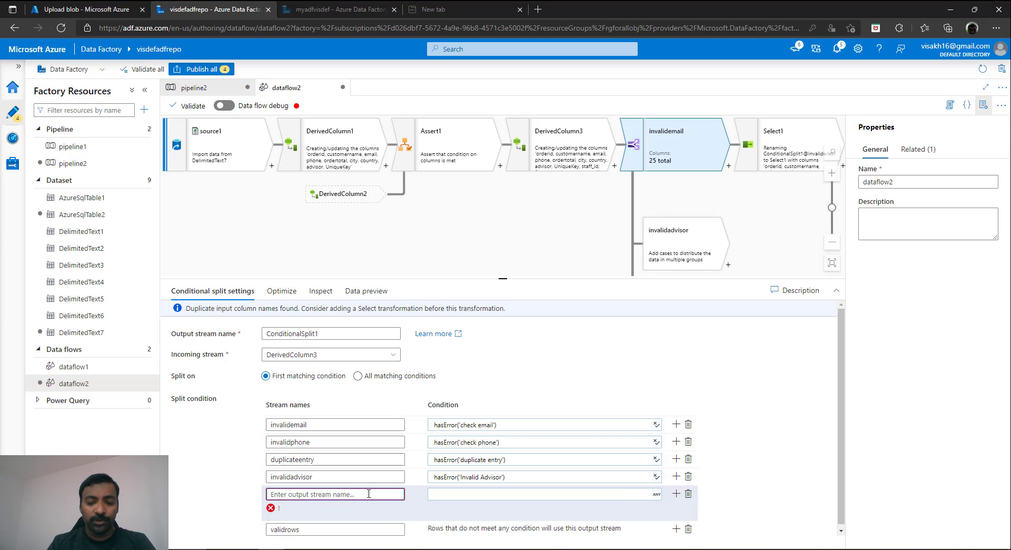
{"action": "type", "text": "allerrors"}
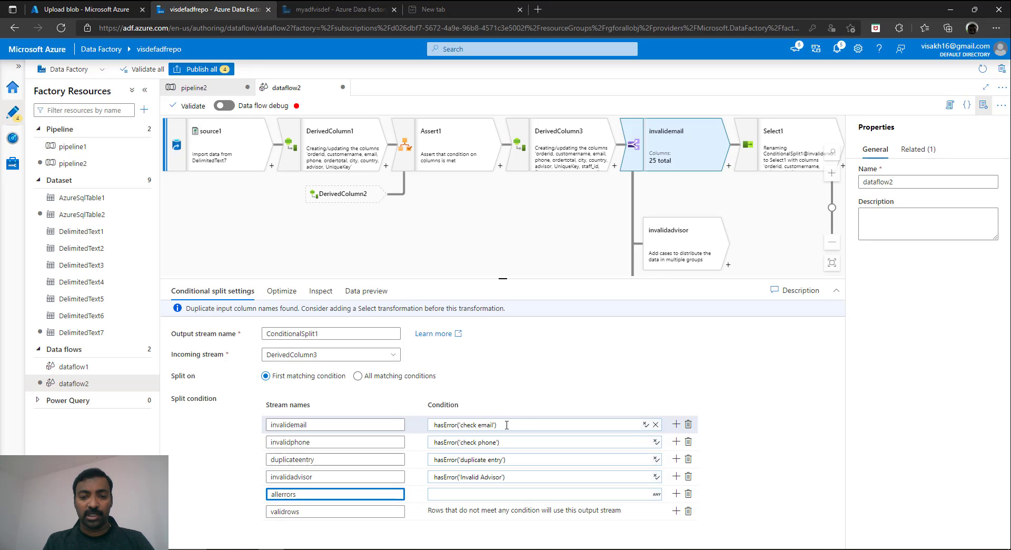
{"action": "left_click_drag", "start_coordinate": [506, 425], "coordinate": [422, 429]}
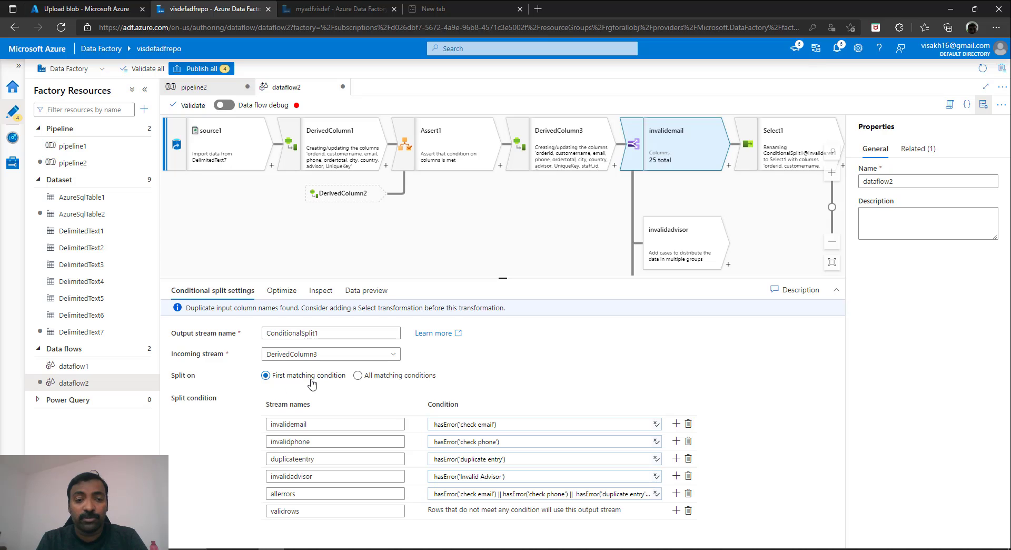
{"action": "left_click", "coordinate": [358, 376]}
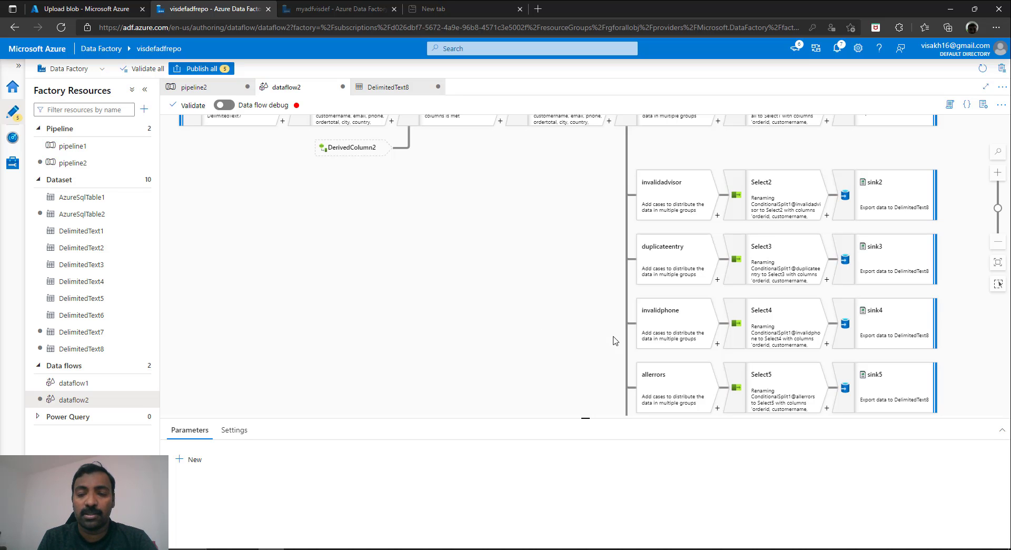
Step: Examine Select2's mapping settings and sink2's partition option, dataset and output file settings
{"action": "left_click", "coordinate": [768, 196]}
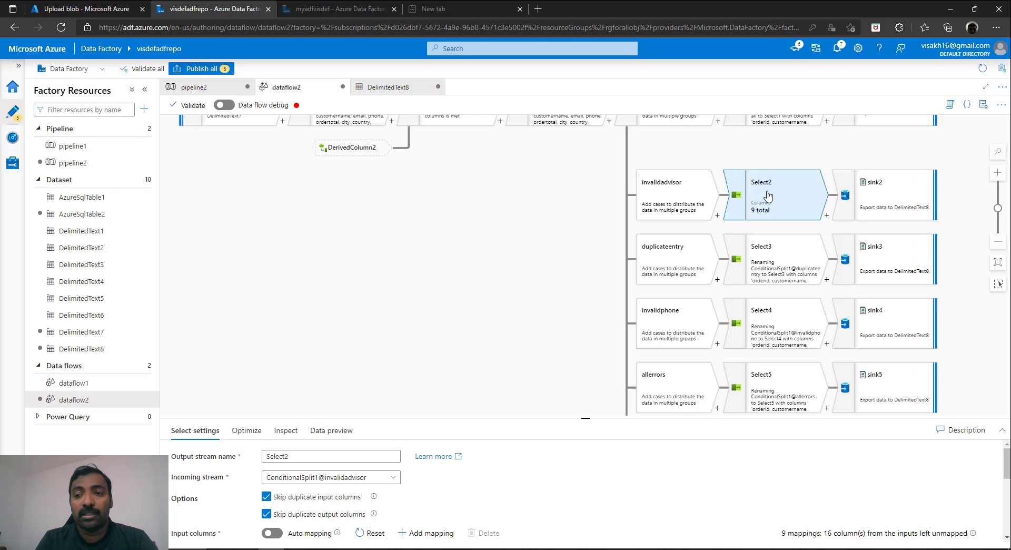
{"action": "left_click", "coordinate": [895, 191]}
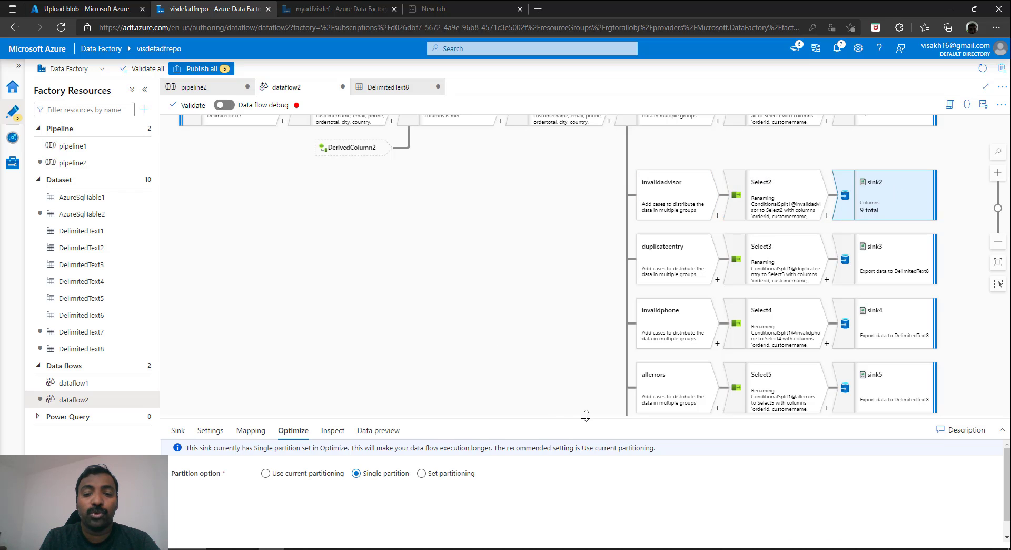
{"action": "left_click_drag", "start_coordinate": [586, 416], "coordinate": [571, 202]}
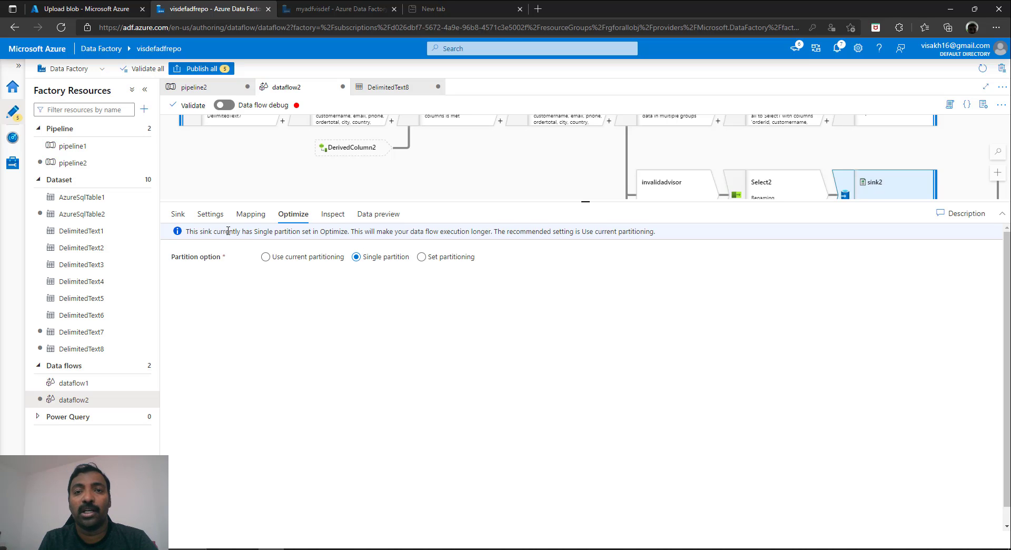
{"action": "left_click", "coordinate": [179, 215]}
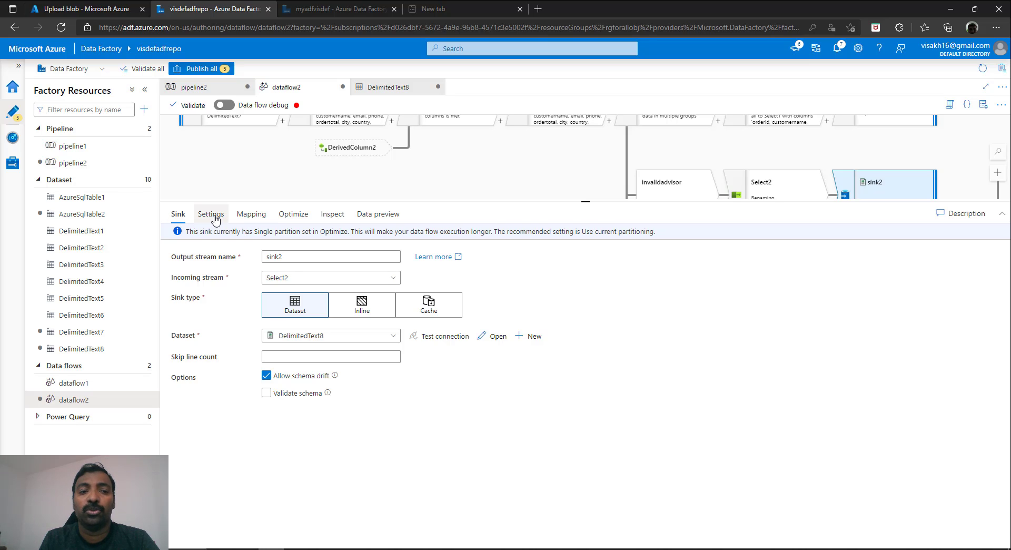
{"action": "left_click", "coordinate": [210, 214]}
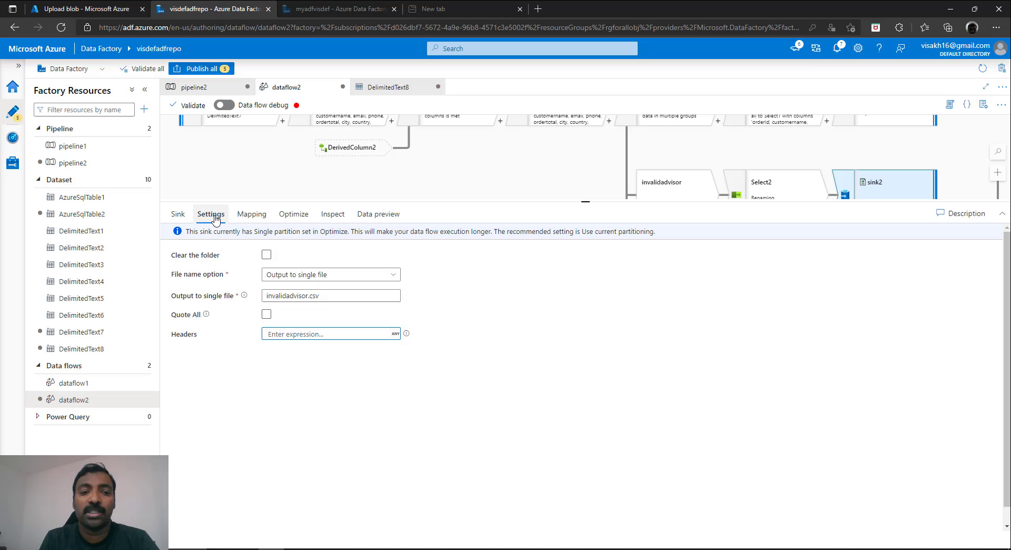
{"action": "left_click", "coordinate": [312, 280]}
{"action": "left_click", "coordinate": [311, 279]}
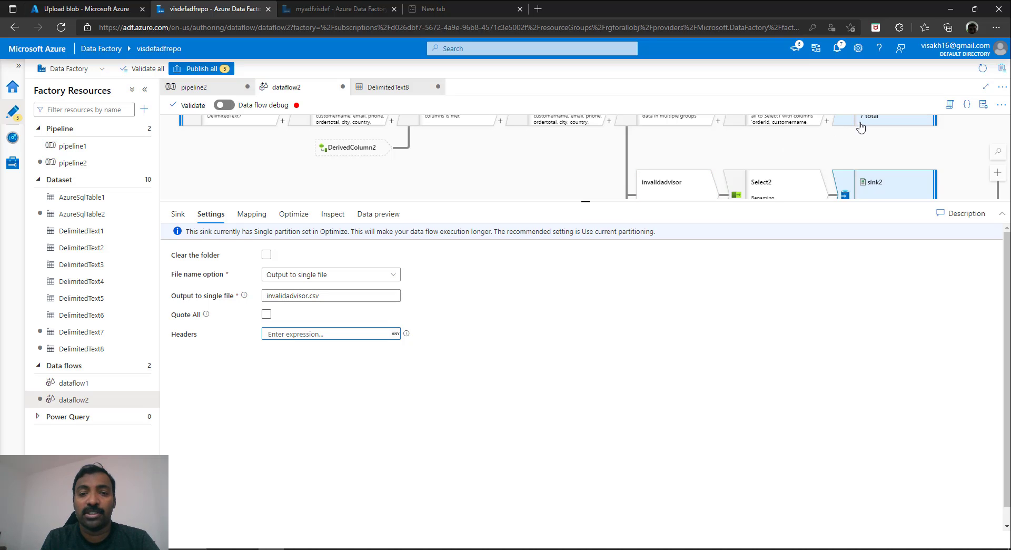
Step: Compare the output file settings of the invalidemail, invalidadvisor and duplicateentry sinks, and check the partition option of sink3
{"action": "left_click", "coordinate": [862, 126]}
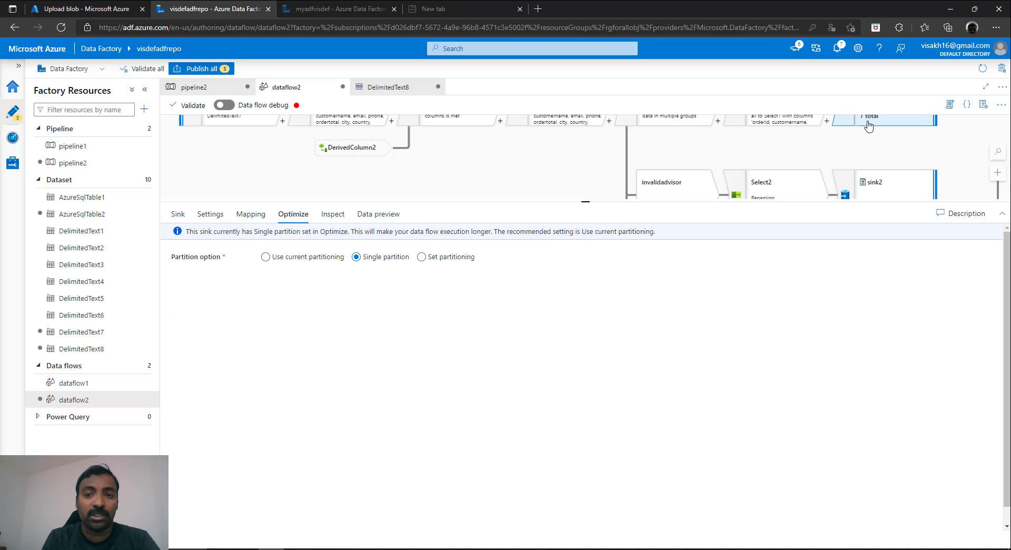
{"action": "left_click", "coordinate": [214, 215]}
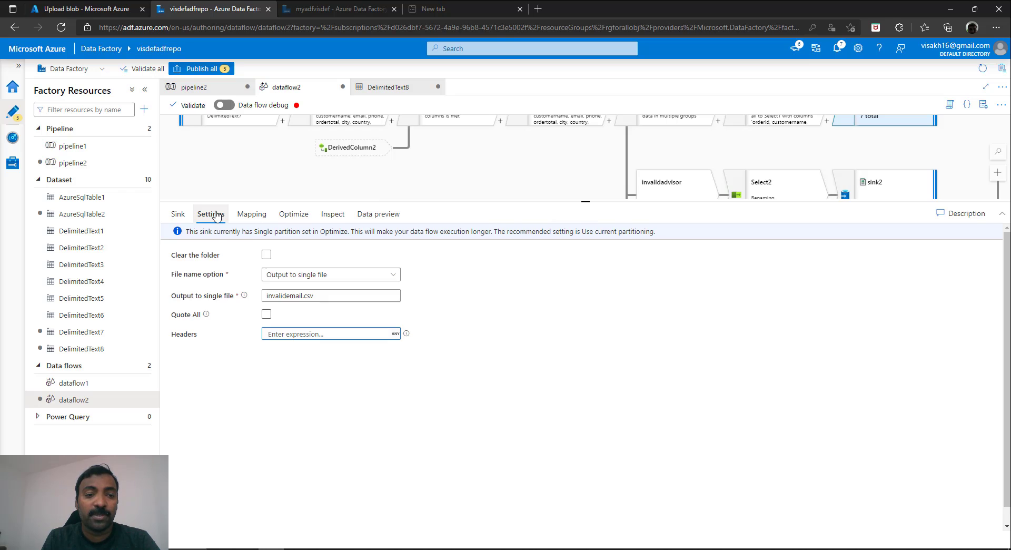
{"action": "left_click", "coordinate": [919, 190]}
{"action": "scroll", "coordinate": [921, 190], "scroll_direction": "down", "scroll_amount": 3}
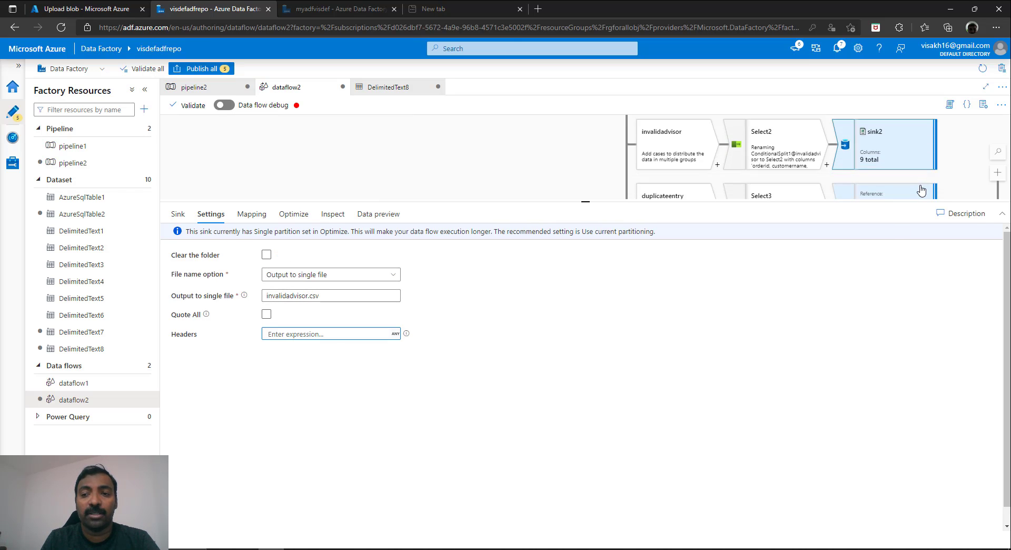
{"action": "left_click", "coordinate": [921, 189]}
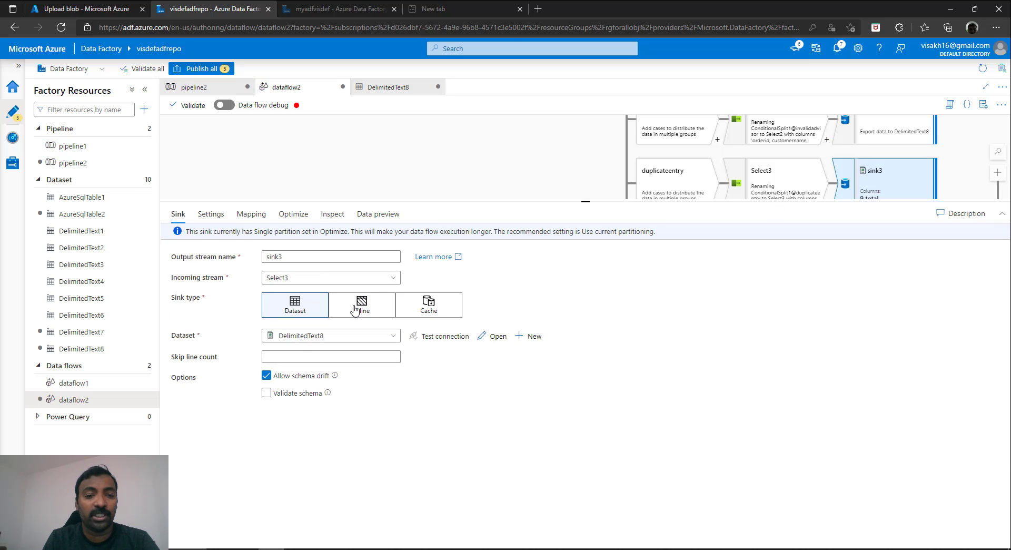
{"action": "left_click", "coordinate": [211, 213]}
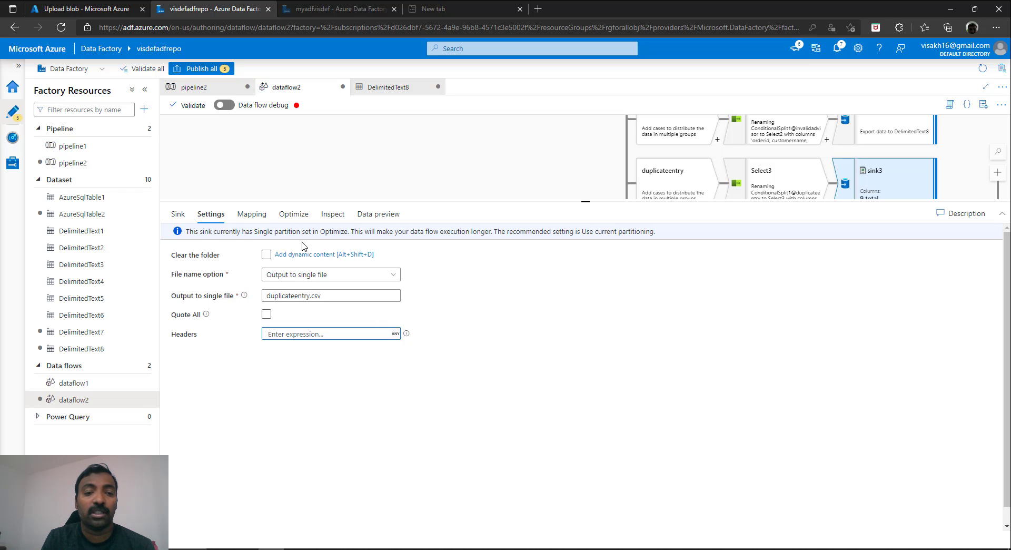
{"action": "left_click", "coordinate": [294, 214]}
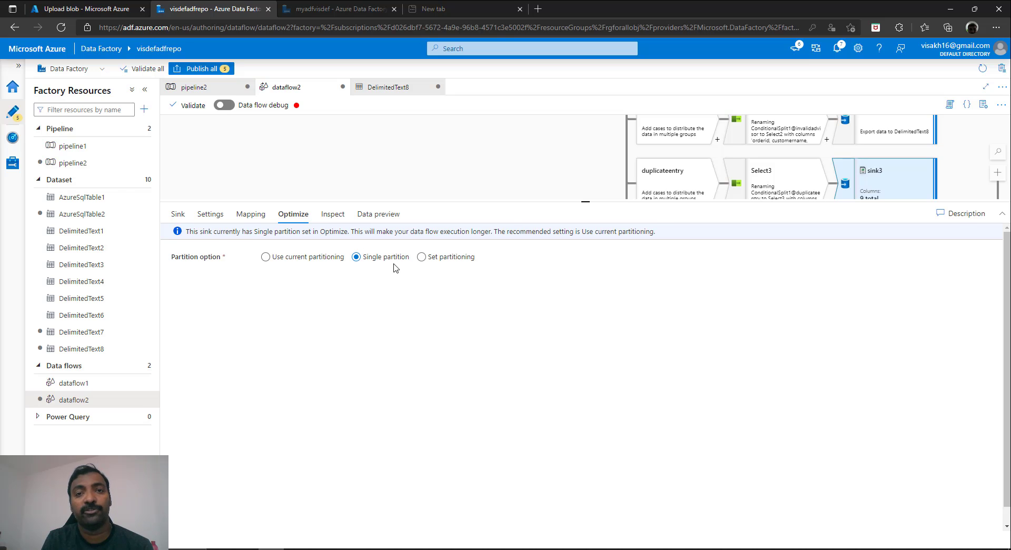
{"action": "left_click", "coordinate": [211, 214]}
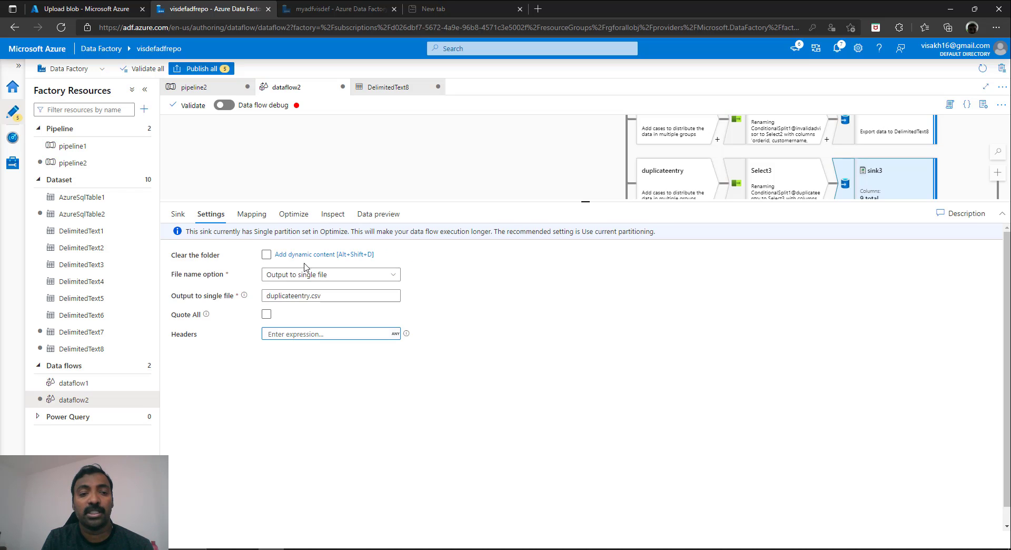
{"action": "left_click", "coordinate": [293, 214]}
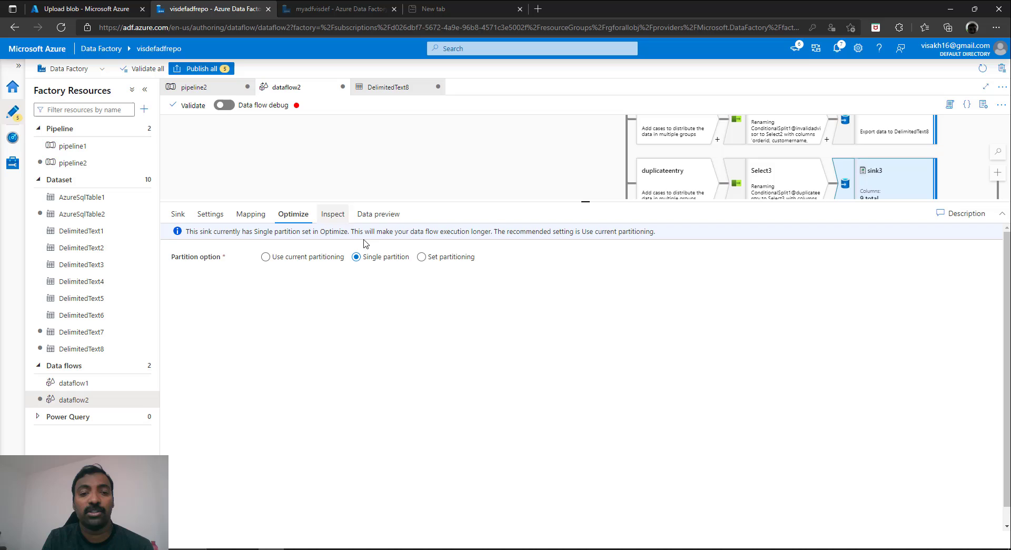
Step: Validate dataflow2 and publish all pending factory changes
{"action": "left_click", "coordinate": [186, 106]}
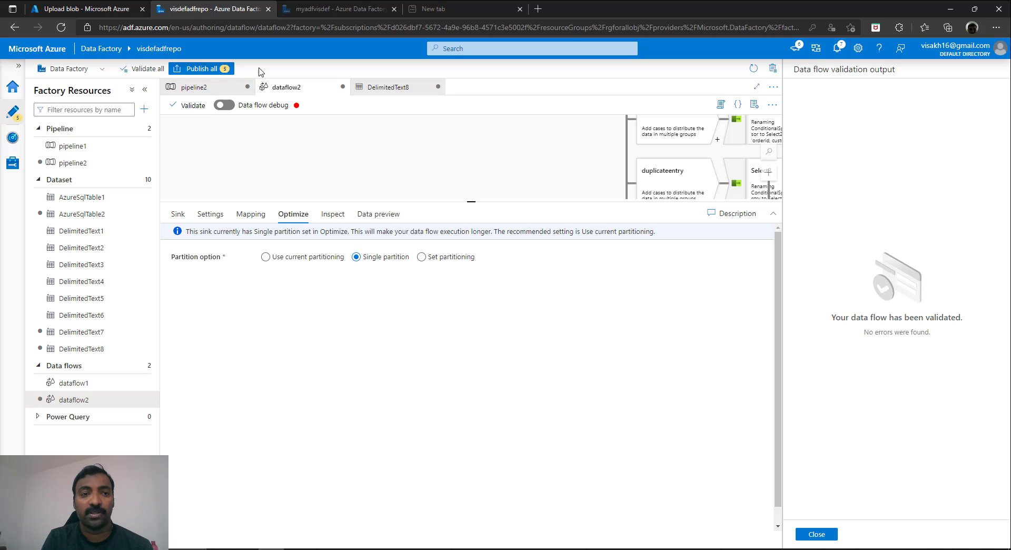
{"action": "left_click", "coordinate": [220, 70]}
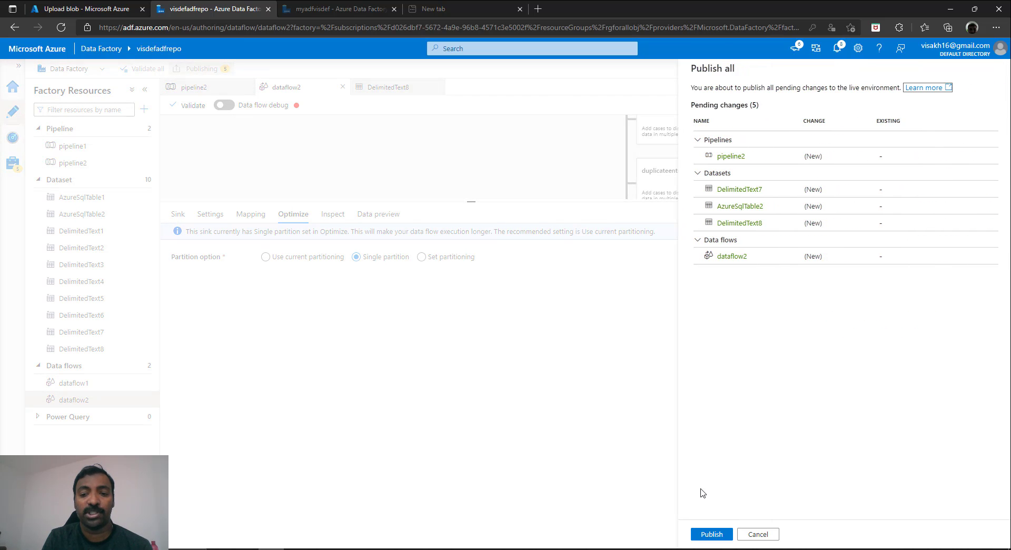
{"action": "left_click", "coordinate": [713, 533]}
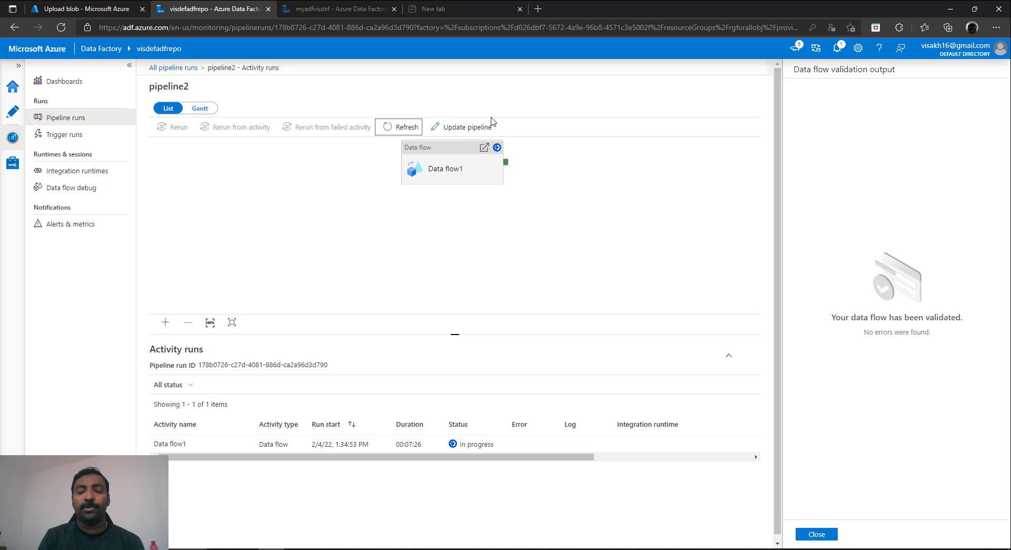
Step: Refresh the pipeline2 activity run status, and refresh the blob list of the mysrcfiles container in the Azure portal
{"action": "left_click", "coordinate": [404, 125]}
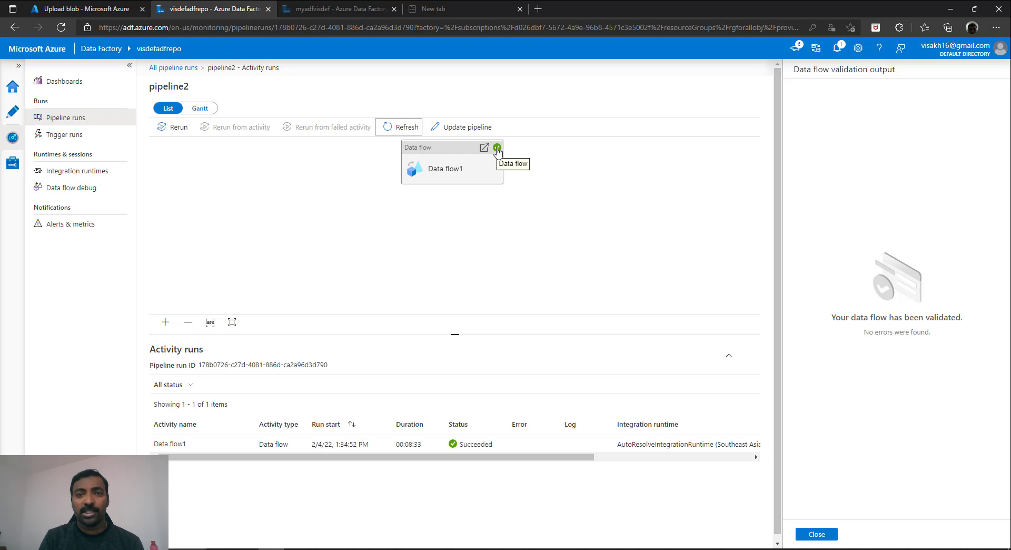
{"action": "left_click", "coordinate": [101, 7]}
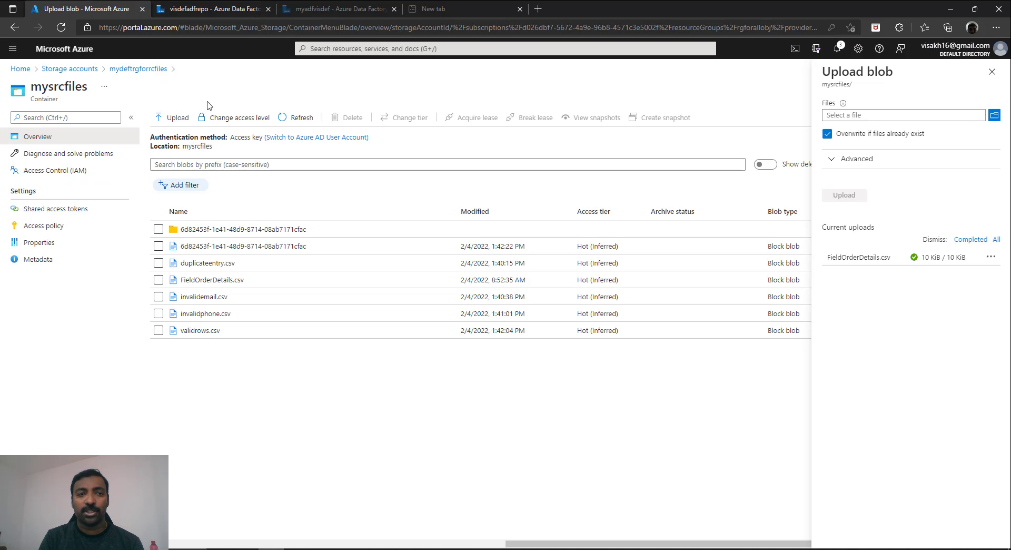
{"action": "left_click", "coordinate": [301, 122]}
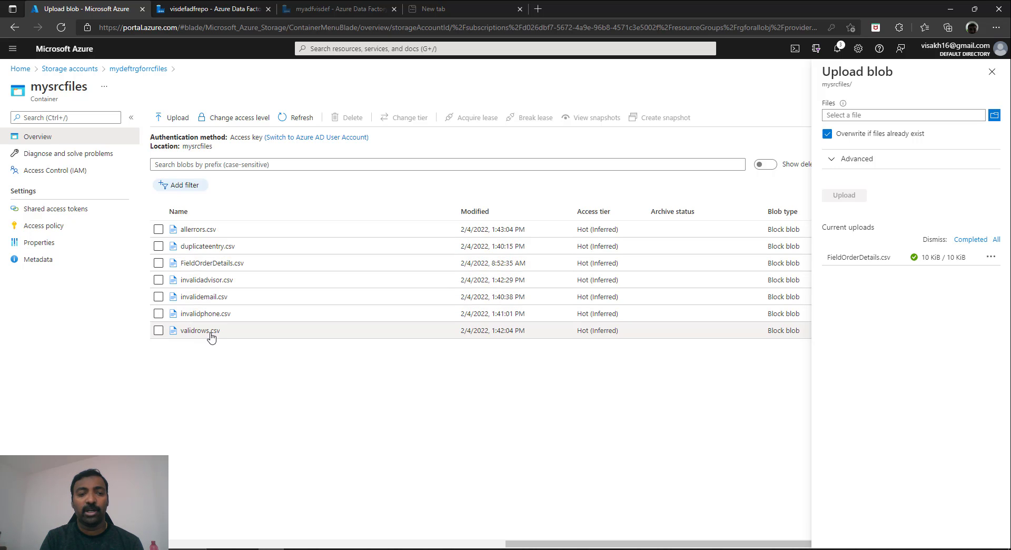
Step: Download the allerrors.csv blob from the mysrcfiles container and show the downloaded files in File Explorer
{"action": "left_click", "coordinate": [210, 233]}
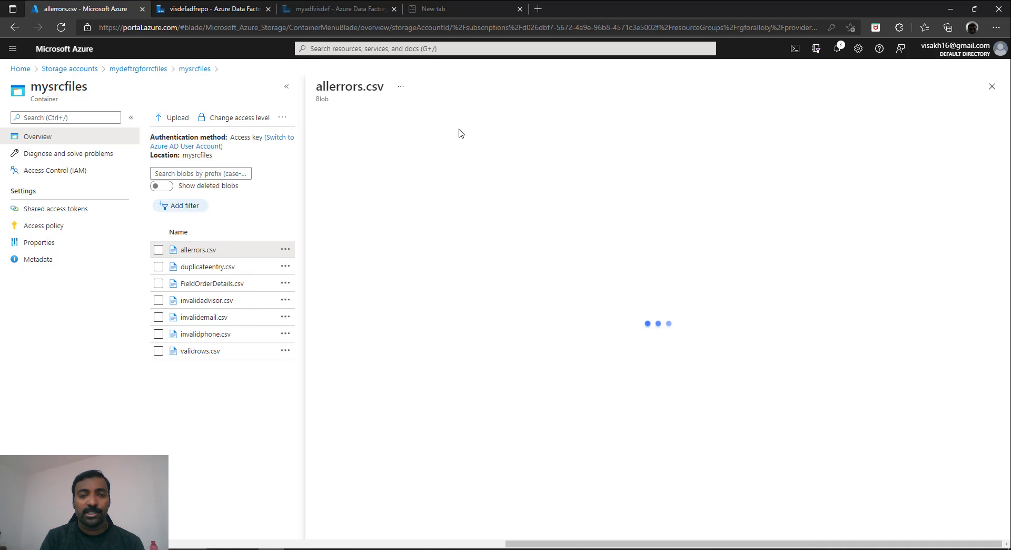
{"action": "left_click", "coordinate": [435, 124]}
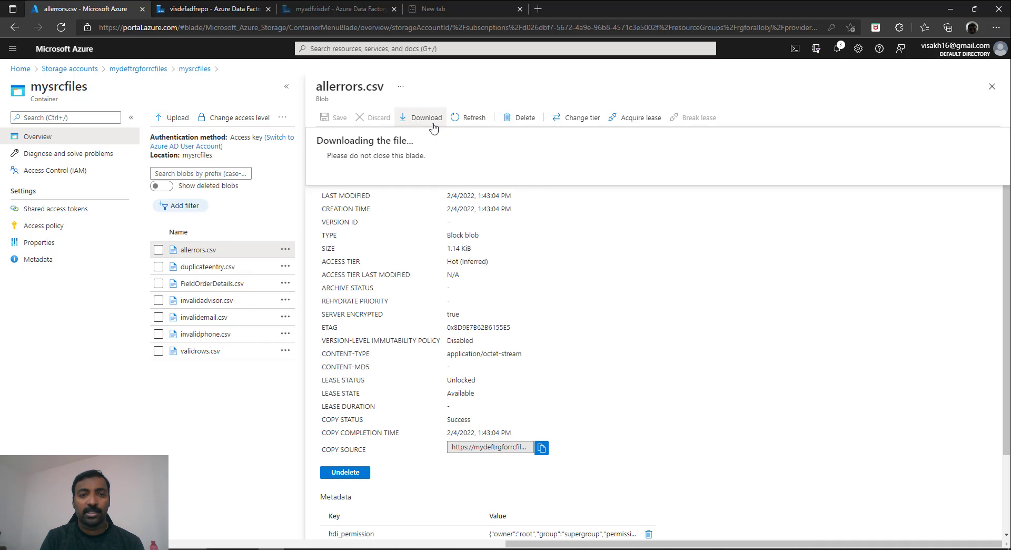
{"action": "left_click", "coordinate": [907, 73]}
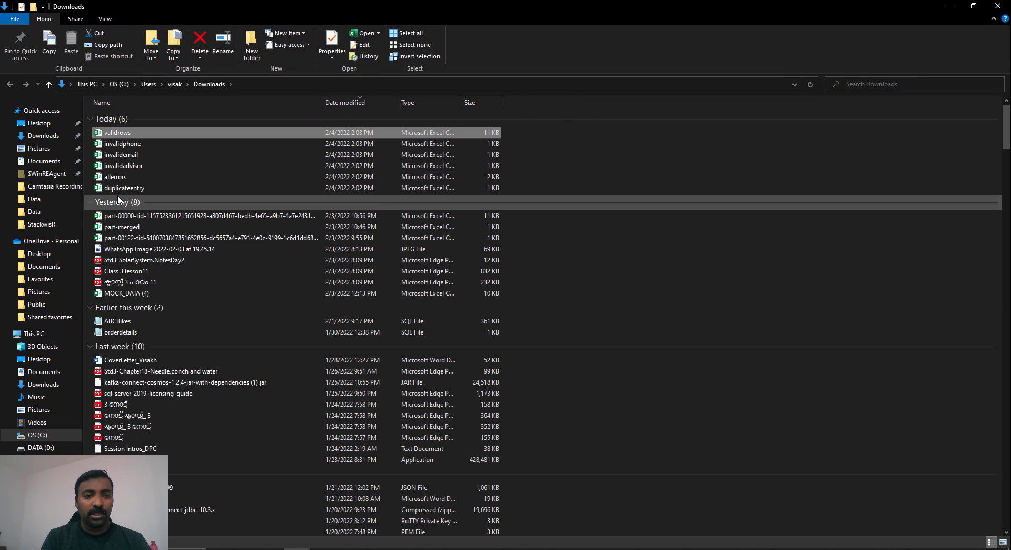
Step: Open the downloaded duplicateentry file in Excel, examine its order rows and error column, and bring up the allerrors file
{"action": "left_click", "coordinate": [137, 189]}
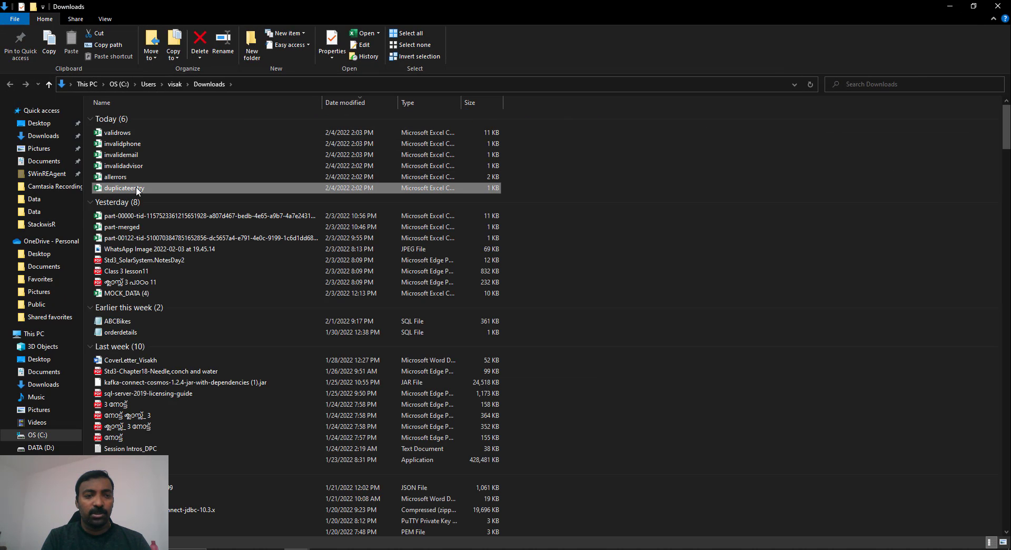
{"action": "double_click", "coordinate": [331, 213]}
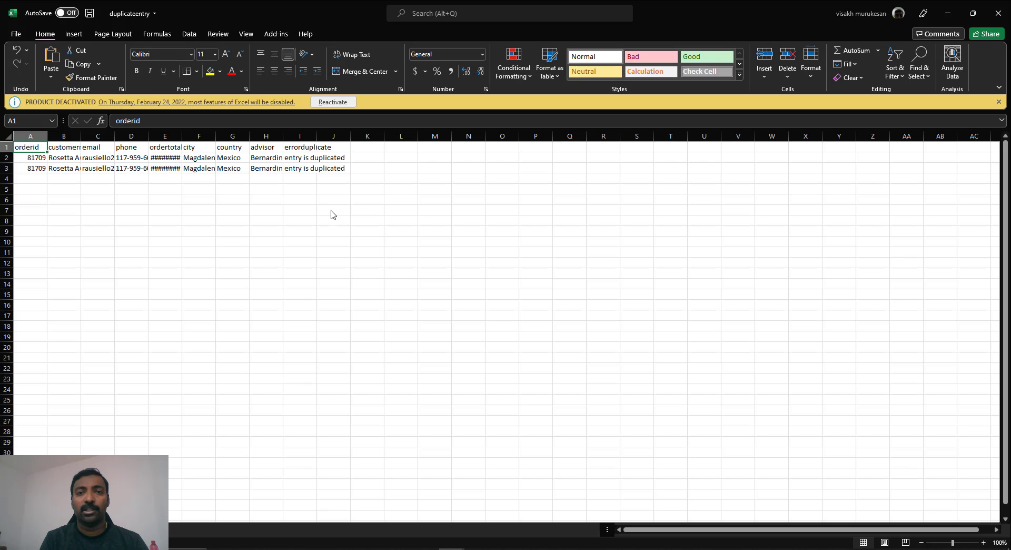
{"action": "left_click", "coordinate": [37, 160]}
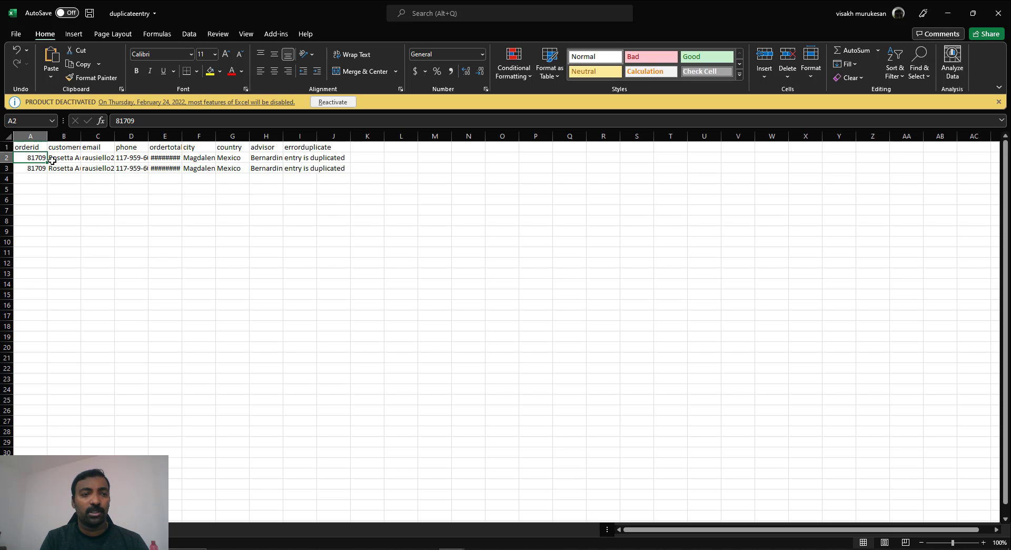
{"action": "left_click", "coordinate": [88, 158], "text": "shift"}
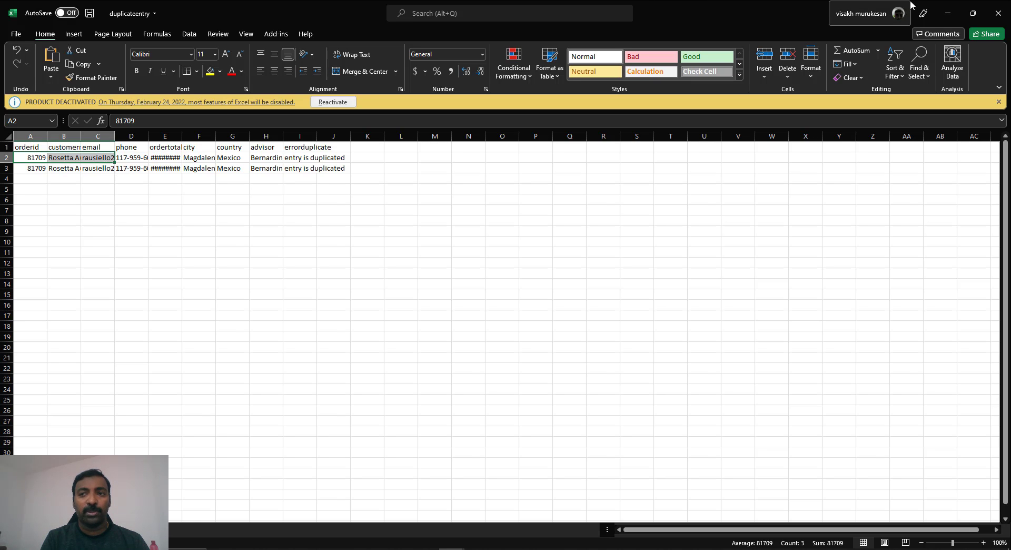
{"action": "left_click", "coordinate": [941, 8]}
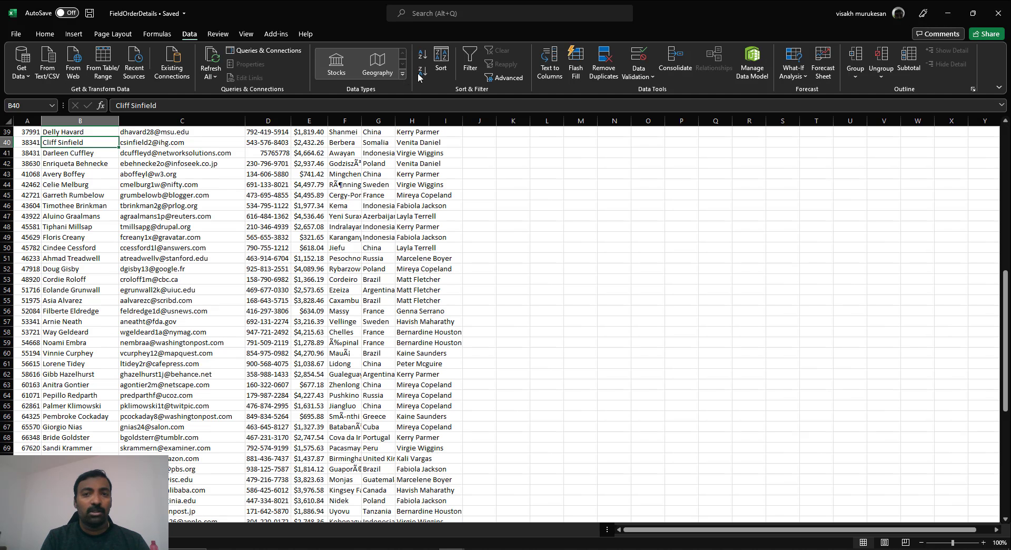
{"action": "left_click", "coordinate": [945, 10]}
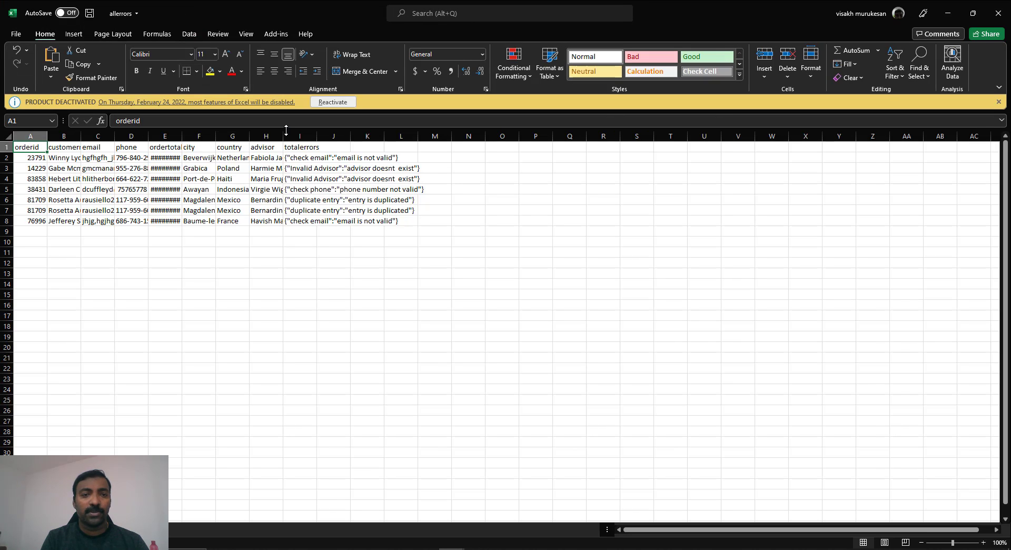
Step: Fit the totalerrors and email columns of allerrors to their contents and check the first row's email against its error entry
{"action": "double_click", "coordinate": [317, 136]}
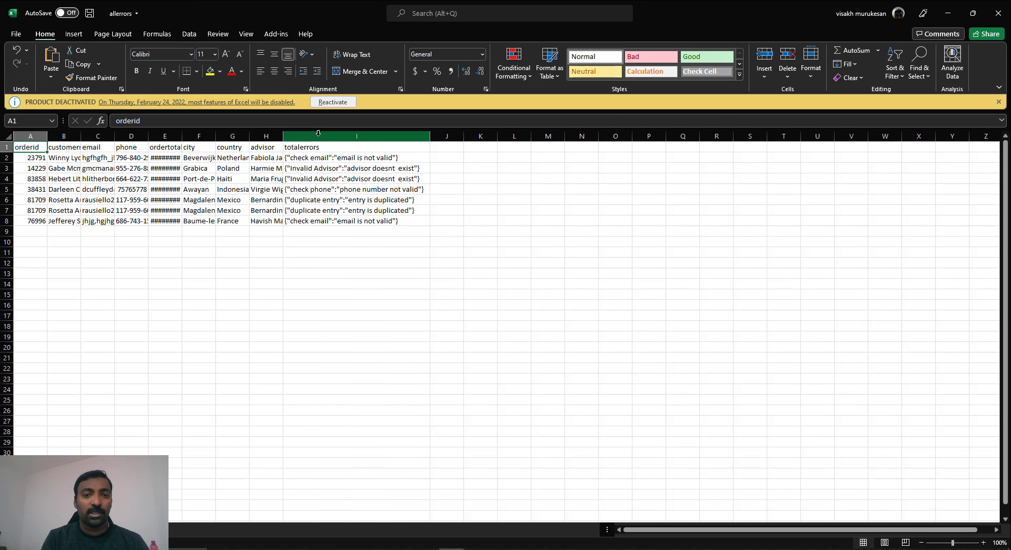
{"action": "left_click", "coordinate": [40, 156]}
{"action": "left_click", "coordinate": [356, 156]}
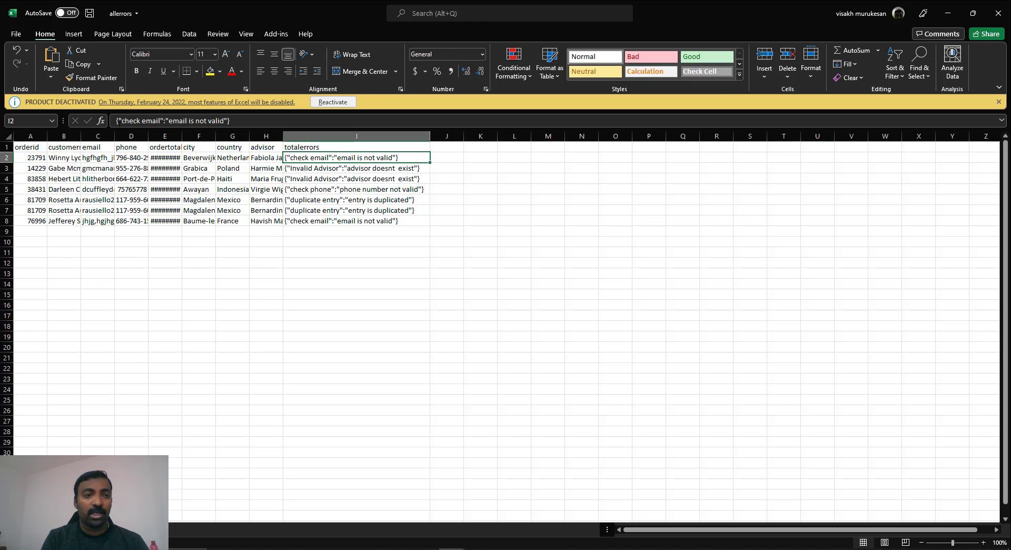
{"action": "double_click", "coordinate": [114, 136]}
{"action": "left_click", "coordinate": [134, 159]}
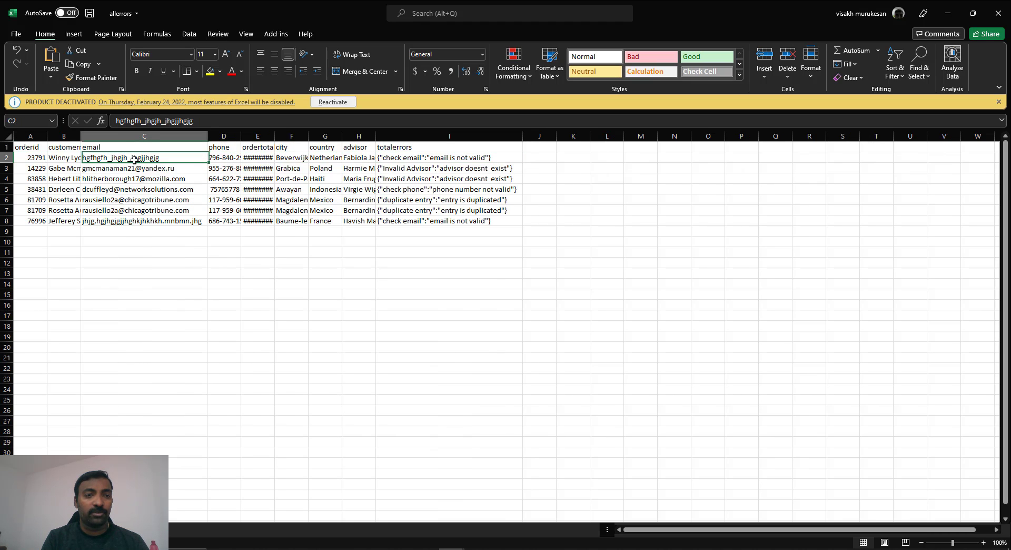
Step: Fit the advisor column to its contents and compare the invalid advisor entries with the sales.staffs query results in SQL Server Management Studio
{"action": "left_click", "coordinate": [428, 167]}
{"action": "left_click", "coordinate": [365, 166]}
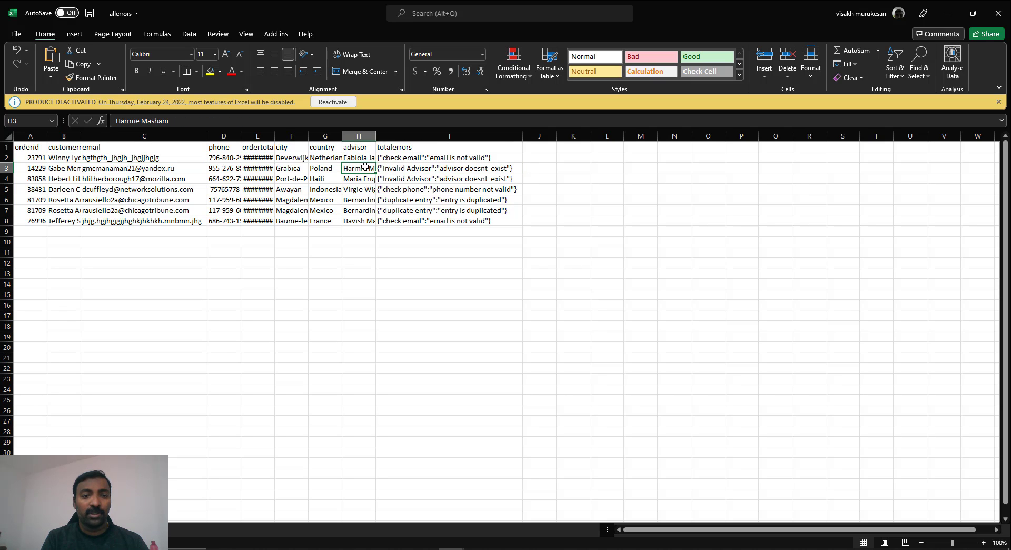
{"action": "left_click_drag", "start_coordinate": [377, 135], "coordinate": [376, 134]}
{"action": "double_click", "coordinate": [376, 134]}
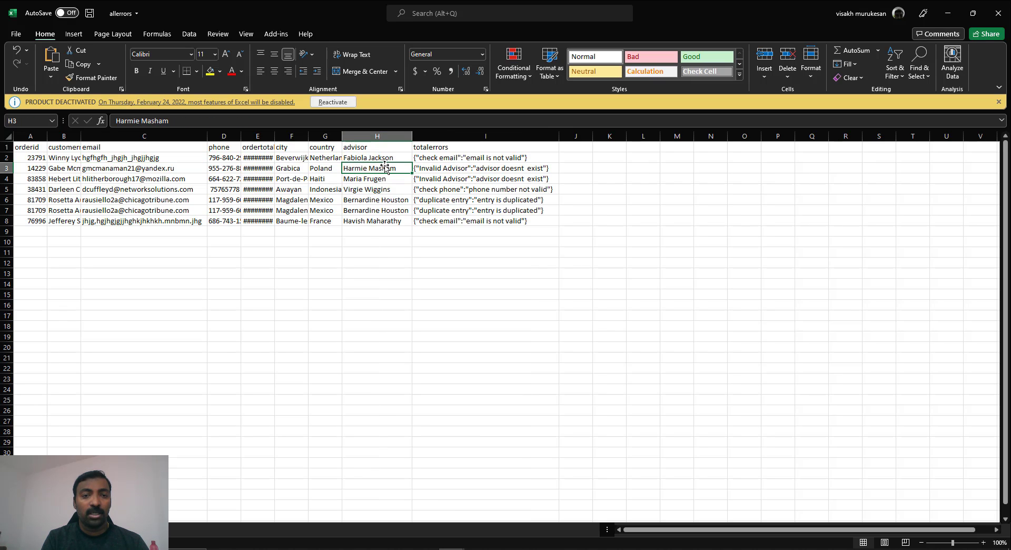
{"action": "key", "text": "alt+Tab"}
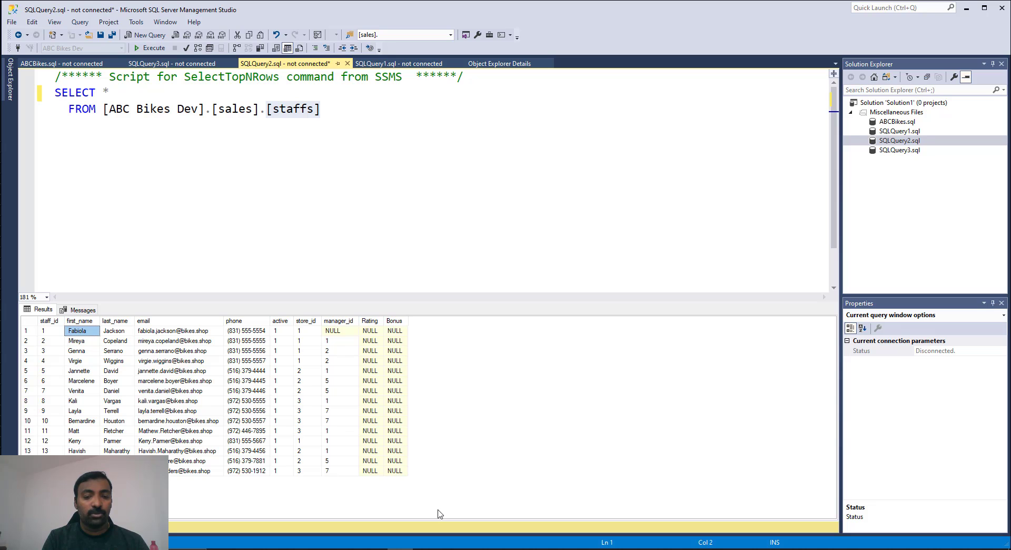
{"action": "left_click", "coordinate": [451, 549]}
{"action": "left_click", "coordinate": [558, 508]}
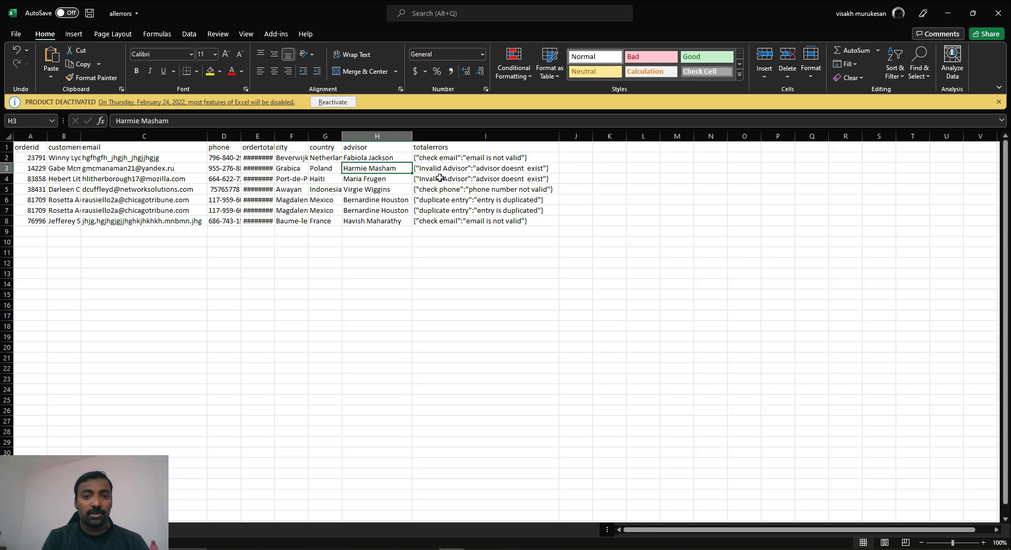
Step: Back in allerrors, check the totalerrors entries of the second invalid-advisor, invalid-phone, duplicate and last invalid-email rows
{"action": "left_click", "coordinate": [441, 178]}
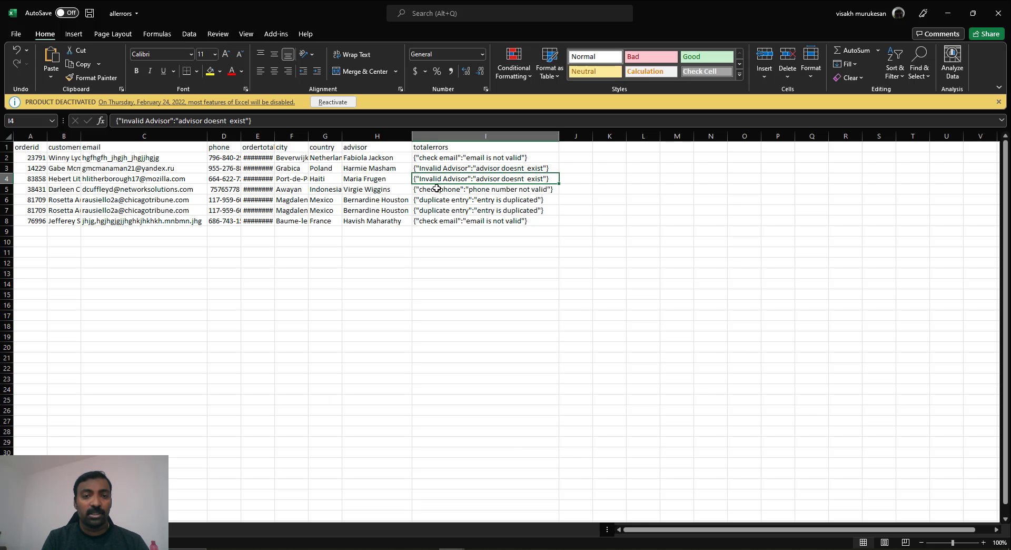
{"action": "left_click", "coordinate": [437, 188]}
{"action": "left_click", "coordinate": [223, 192]}
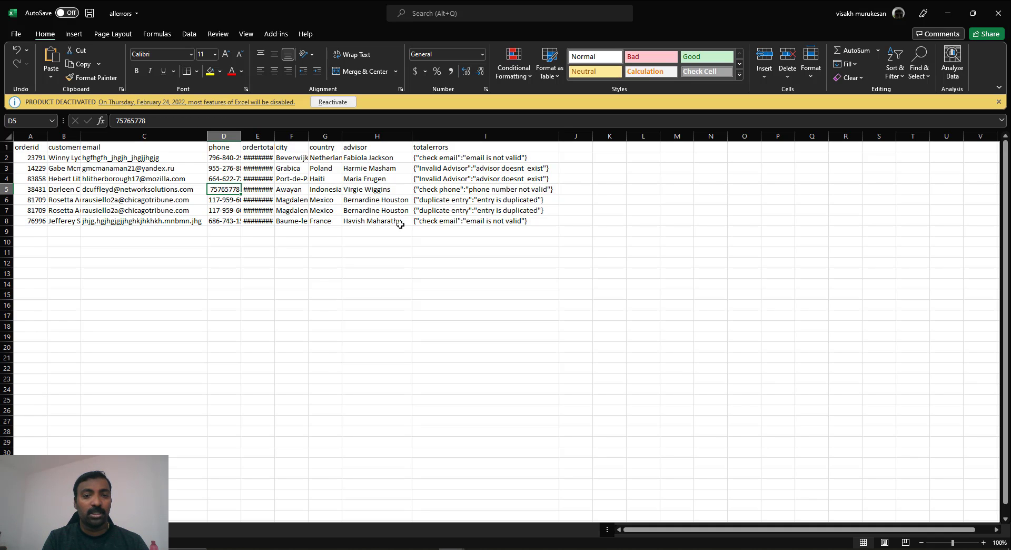
{"action": "left_click", "coordinate": [447, 200]}
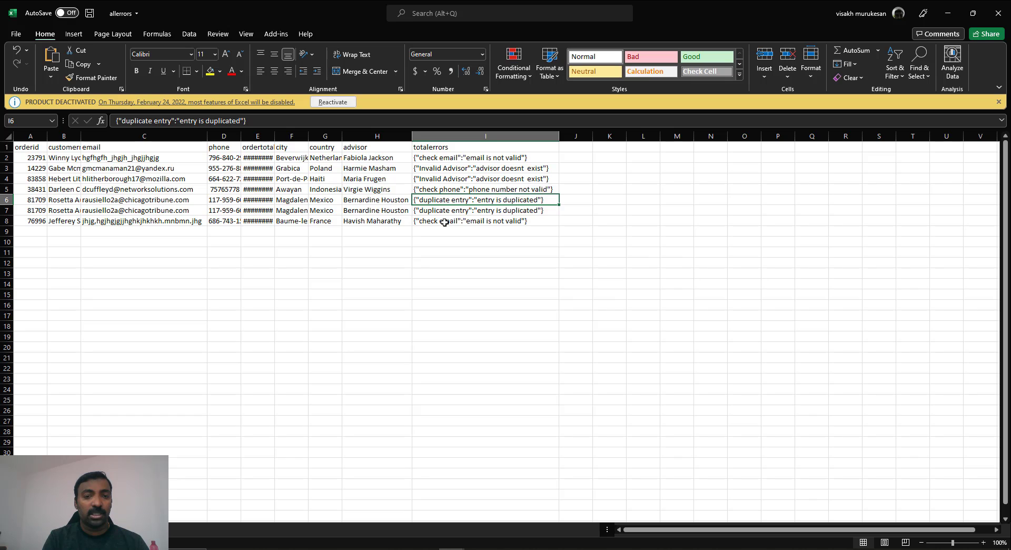
{"action": "left_click", "coordinate": [445, 222]}
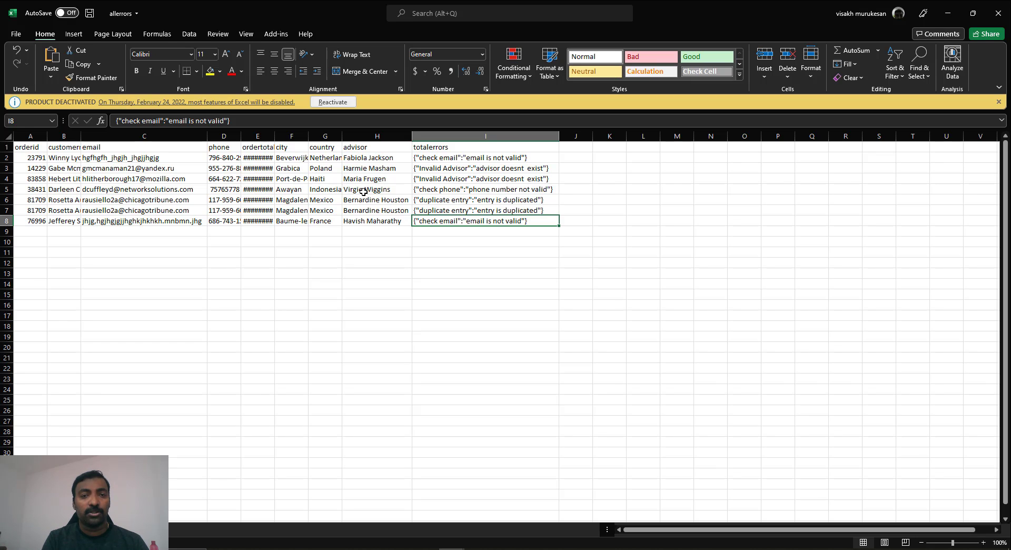
Step: Close allerrors without saving its changes and open the downloaded invalidadvisor file in Excel
{"action": "left_click", "coordinate": [1000, 15]}
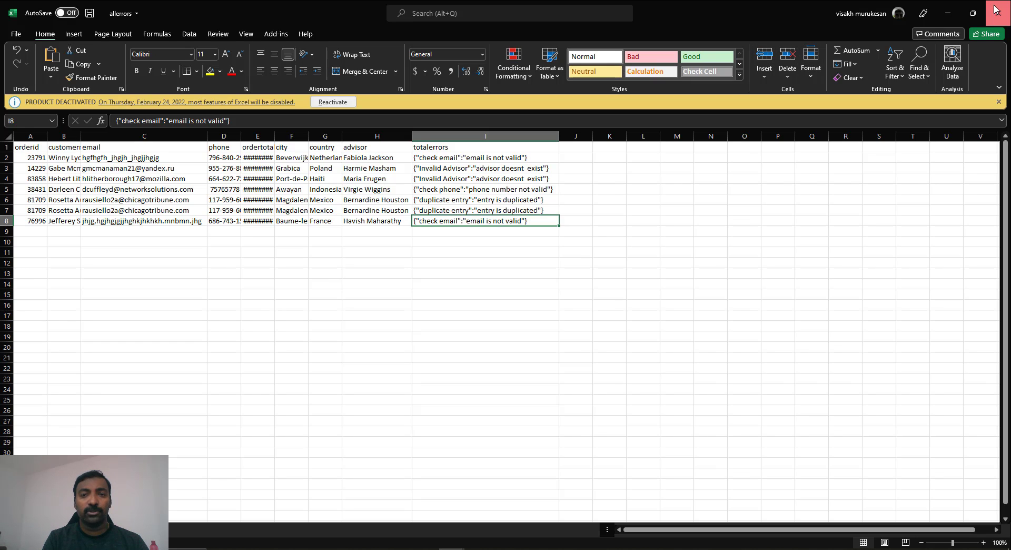
{"action": "left_click", "coordinate": [278, 549]}
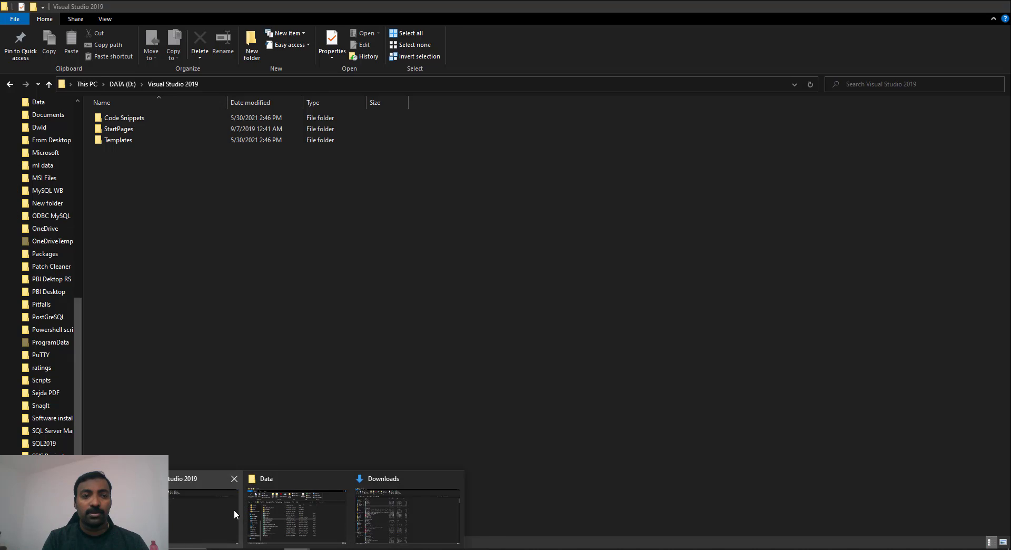
{"action": "left_click", "coordinate": [333, 500]}
{"action": "double_click", "coordinate": [137, 175]}
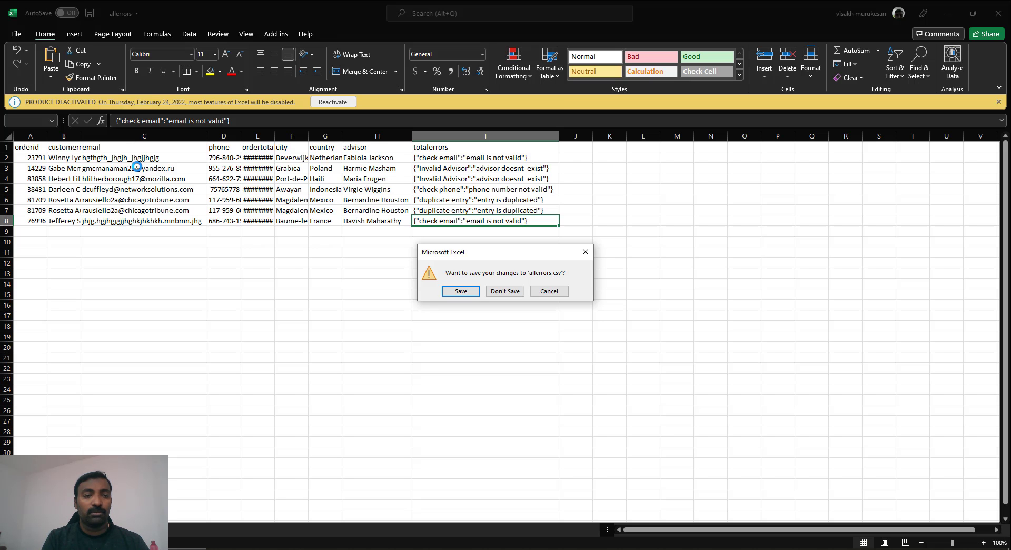
{"action": "left_click", "coordinate": [505, 292]}
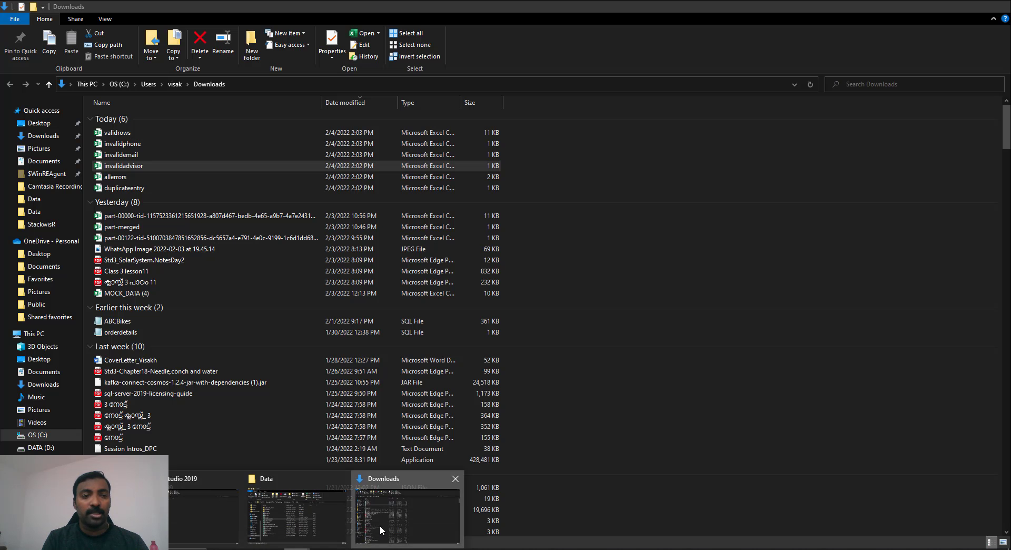
Step: Open the downloaded invalidemail file in Excel and examine the email values of its order rows
{"action": "left_click", "coordinate": [410, 508]}
{"action": "left_click", "coordinate": [139, 157]}
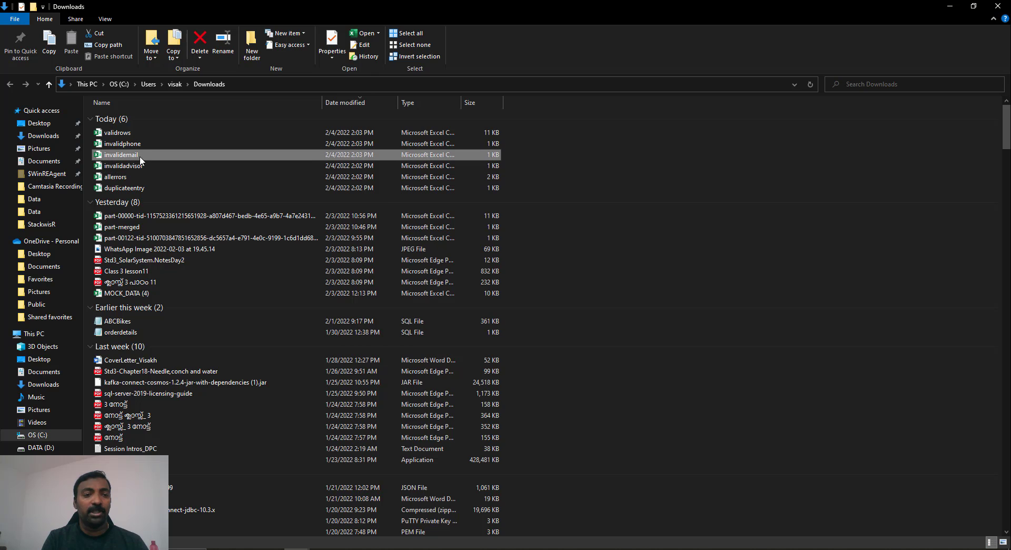
{"action": "key", "text": "alt+Tab"}
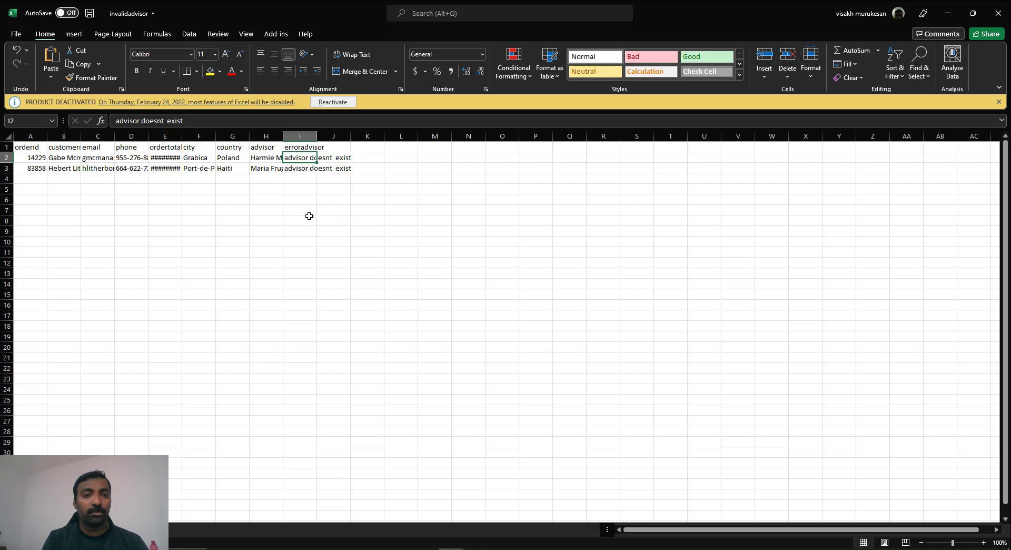
{"action": "left_click", "coordinate": [112, 161]}
{"action": "left_click", "coordinate": [101, 169]}
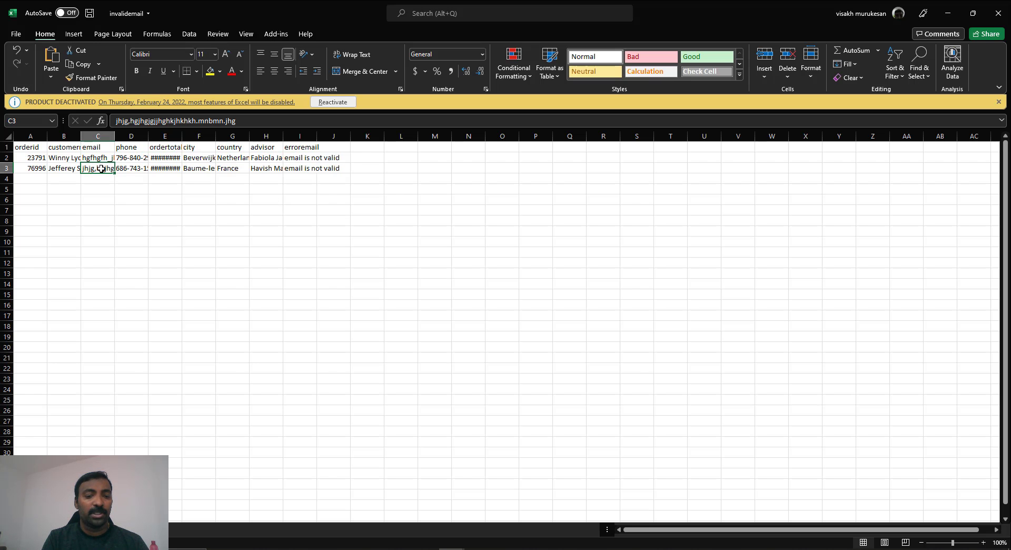
Step: Open the downloaded invalidphone file in Excel and examine the phone value of its order row
{"action": "left_click", "coordinate": [299, 547]}
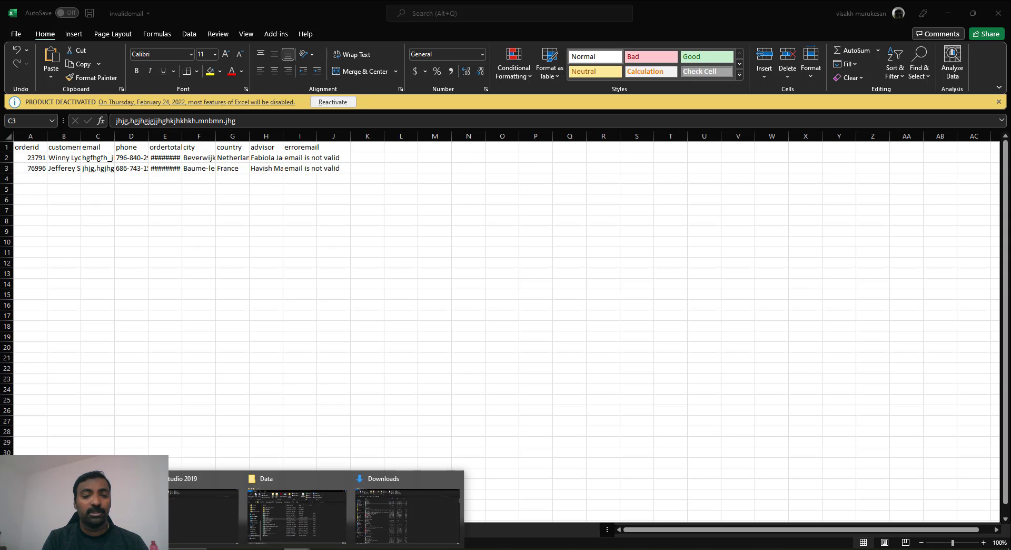
{"action": "left_click", "coordinate": [383, 501]}
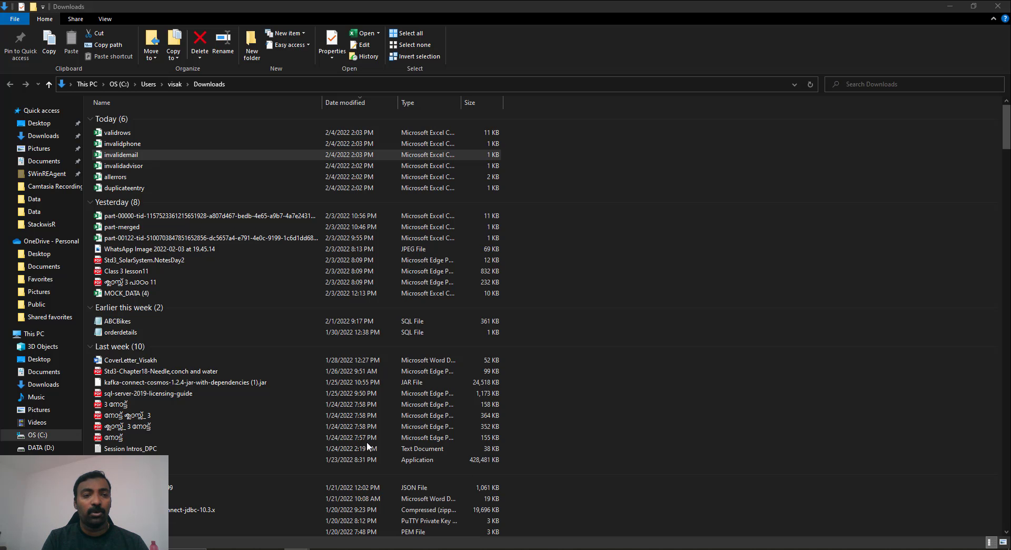
{"action": "double_click", "coordinate": [138, 140]}
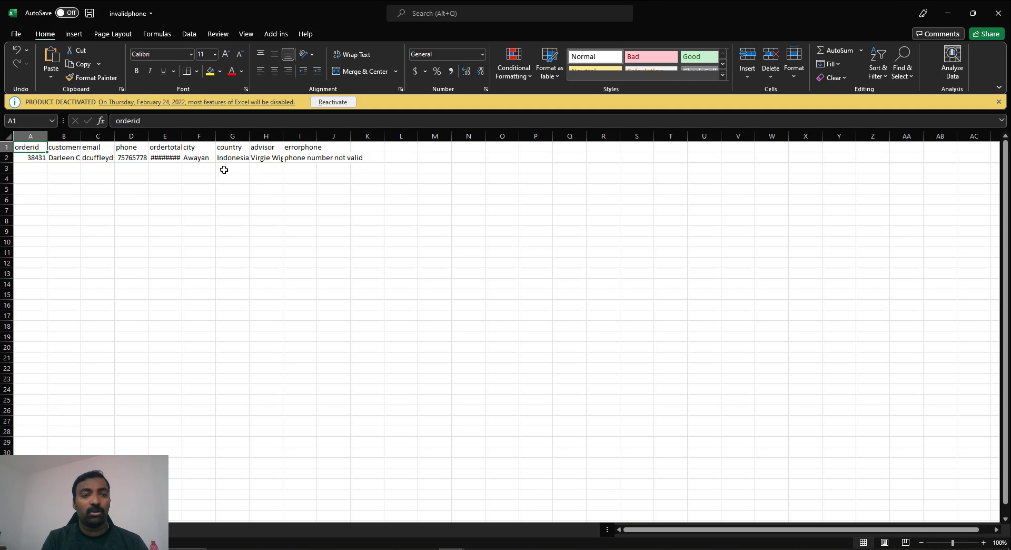
{"action": "left_click", "coordinate": [135, 155]}
Step: Open the downloaded validrows file in Excel, examine its advisor column, and check the count of entries in the orderid column
{"action": "mouse_move", "coordinate": [342, 545]}
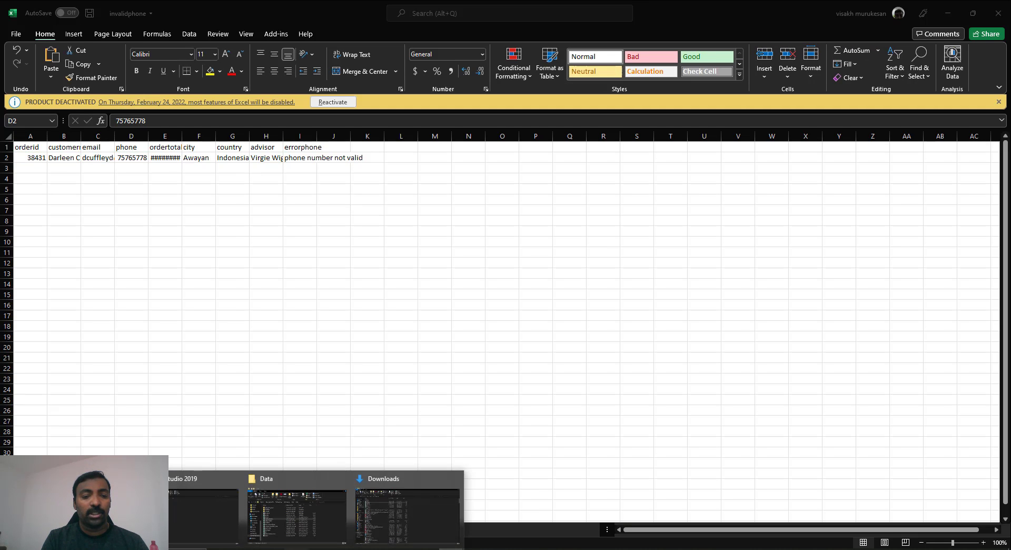
{"action": "left_click", "coordinate": [397, 510]}
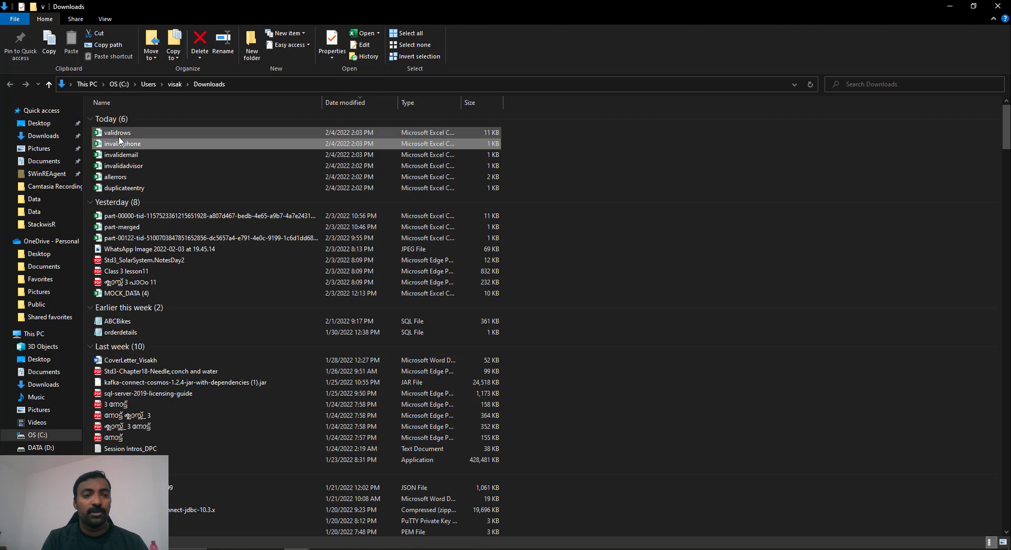
{"action": "key", "text": "alt+Tab"}
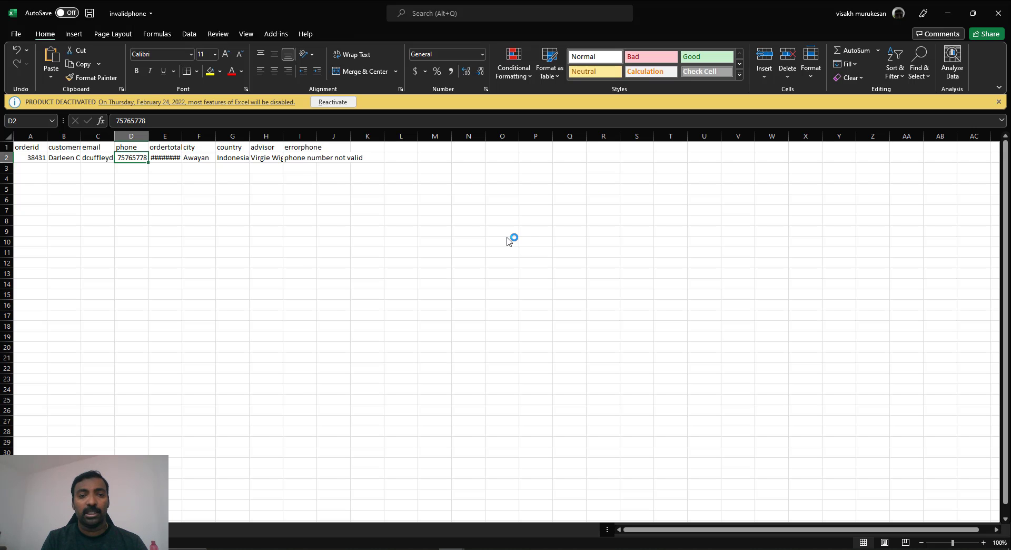
{"action": "key", "text": "alt+Tab"}
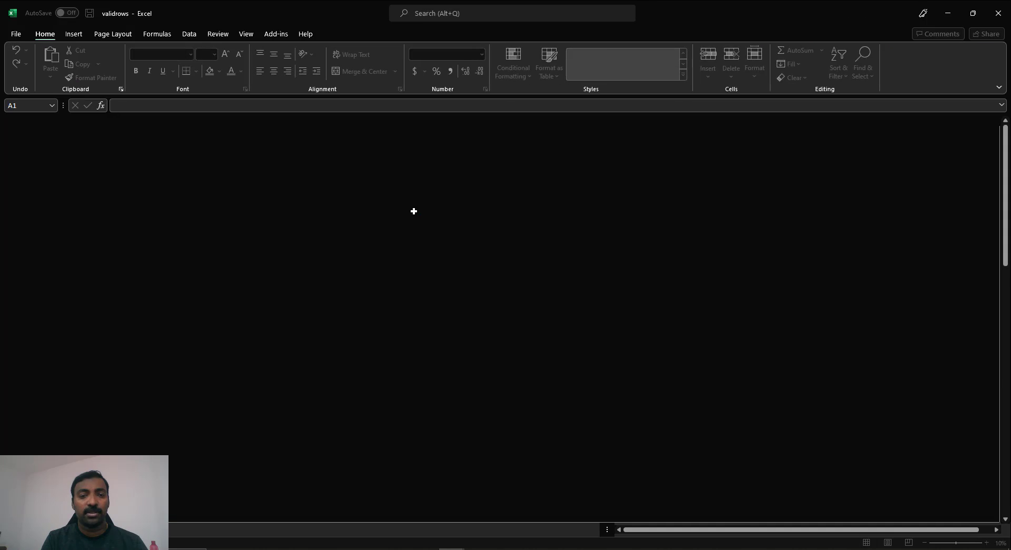
{"action": "left_click", "coordinate": [282, 181]}
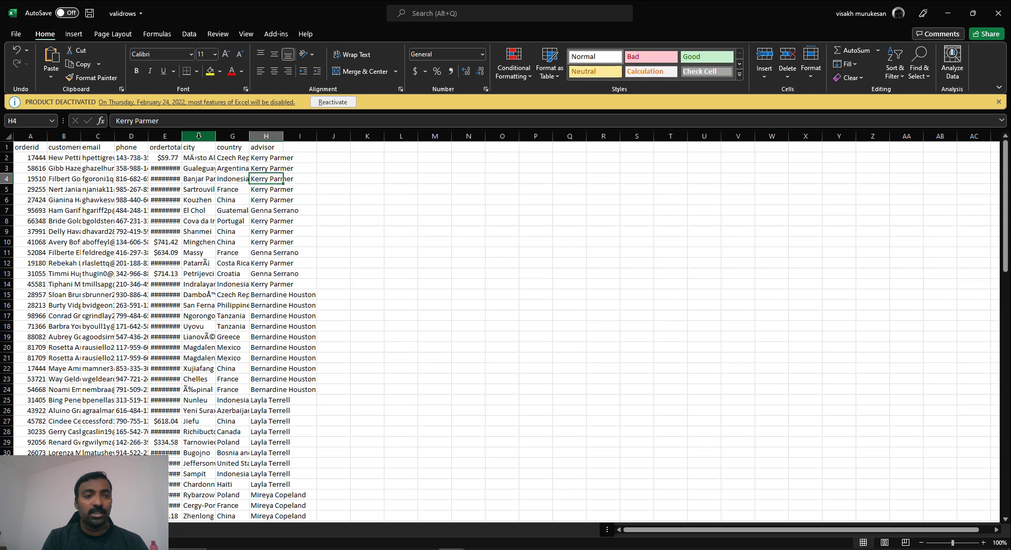
{"action": "left_click", "coordinate": [31, 136]}
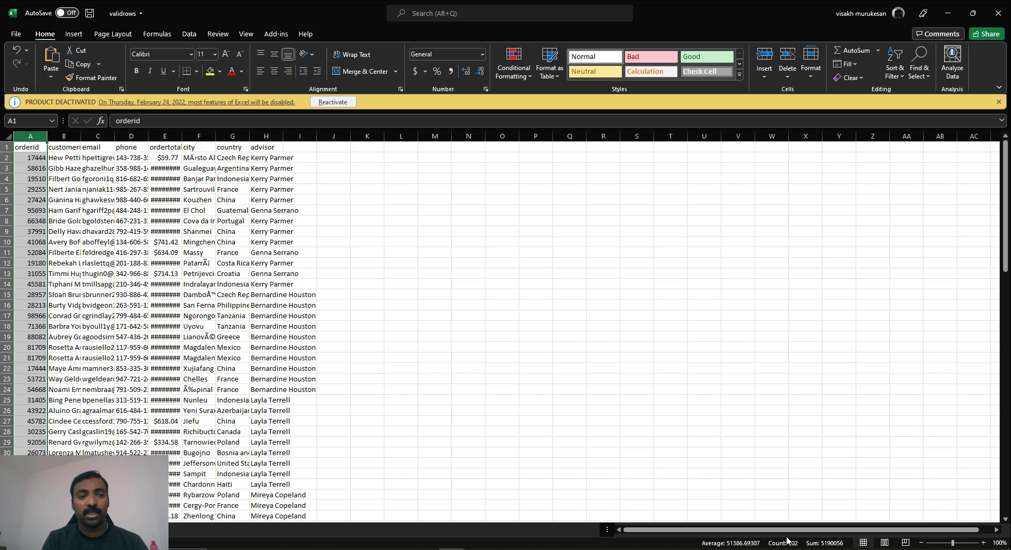
{"action": "left_click", "coordinate": [836, 340]}
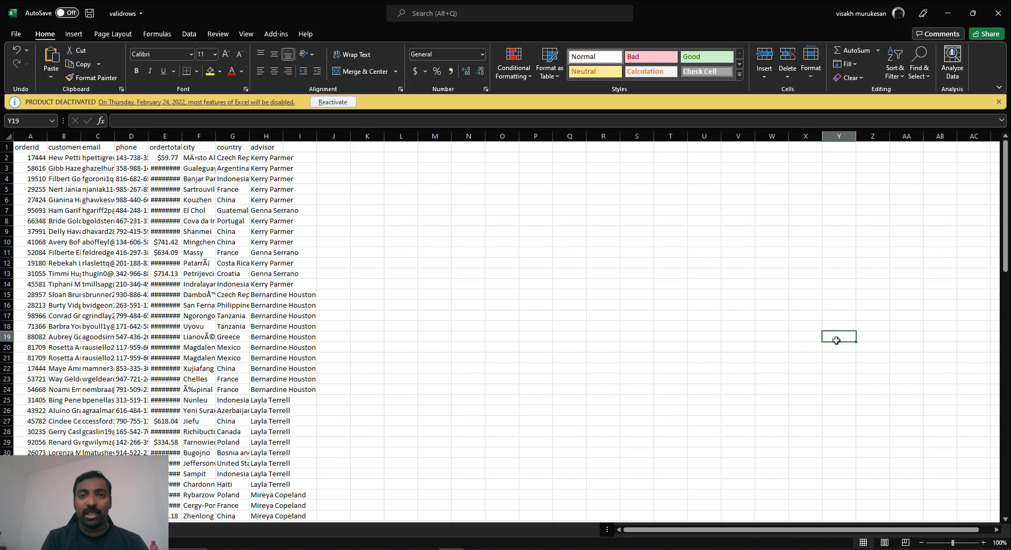
{"action": "left_click", "coordinate": [504, 549]}
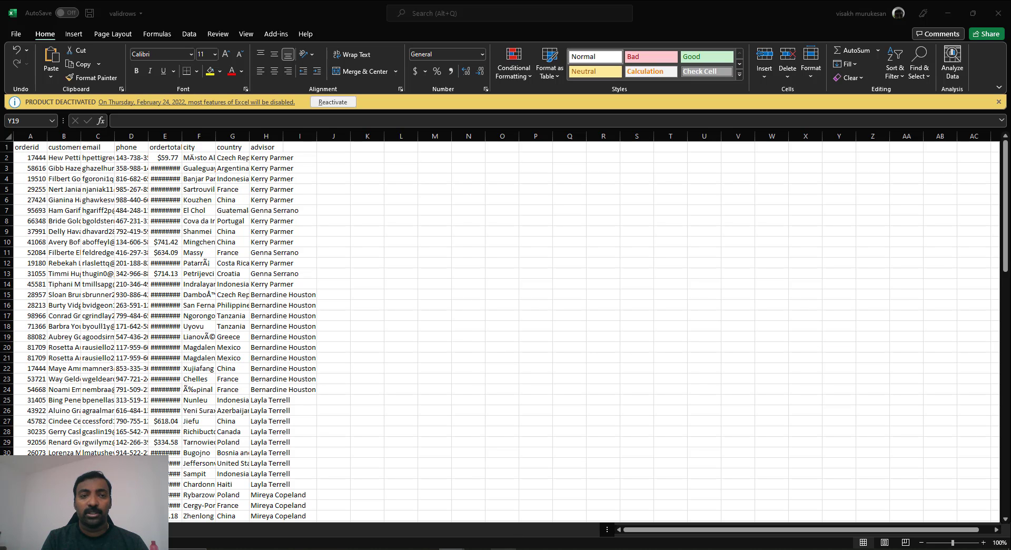